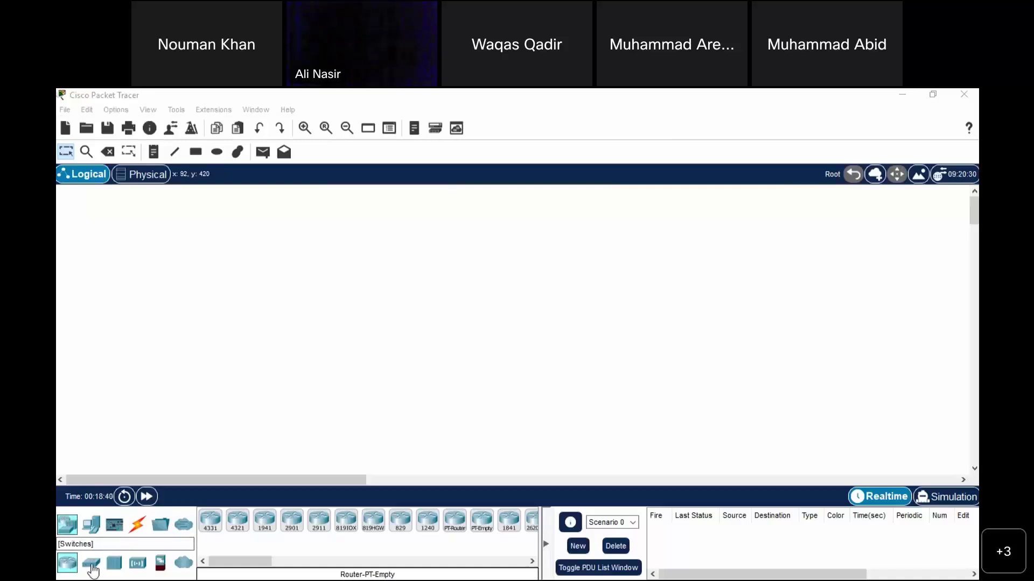
Place a 2960 switch near the middle of the workspace and a Server-PT beside it
click(92, 564)
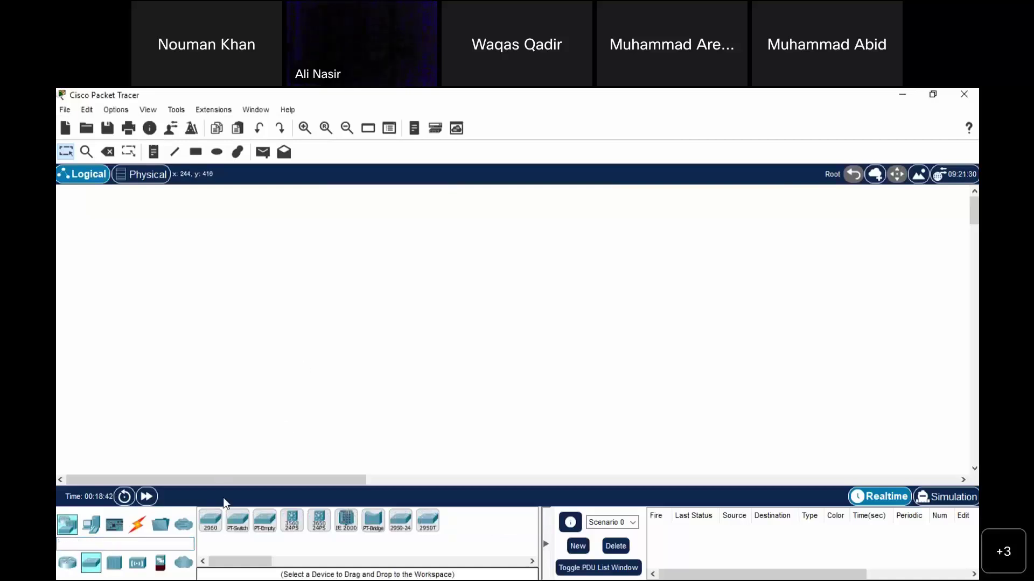
click(204, 521)
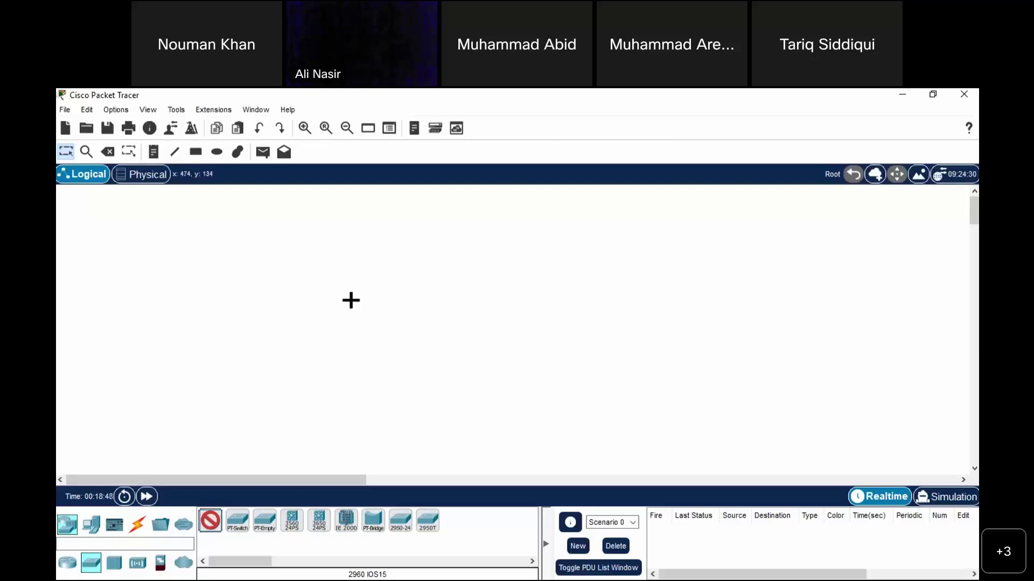
click(389, 299)
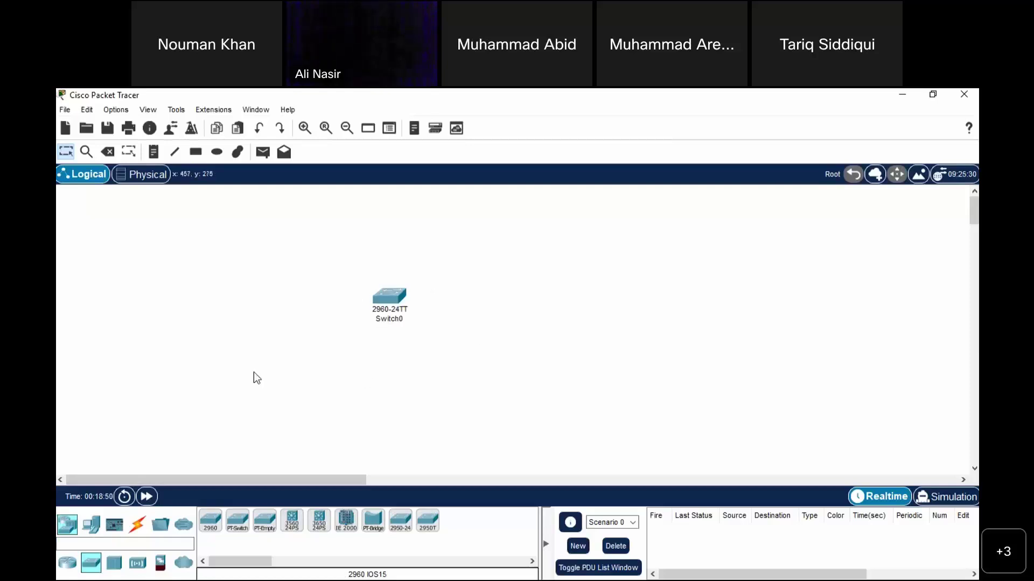
click(93, 525)
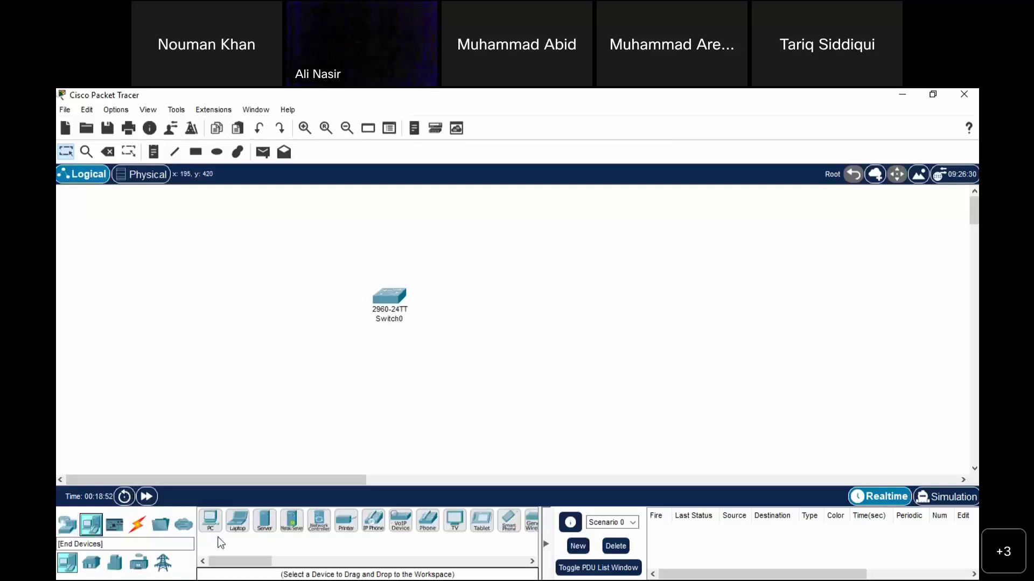
click(264, 521)
click(527, 281)
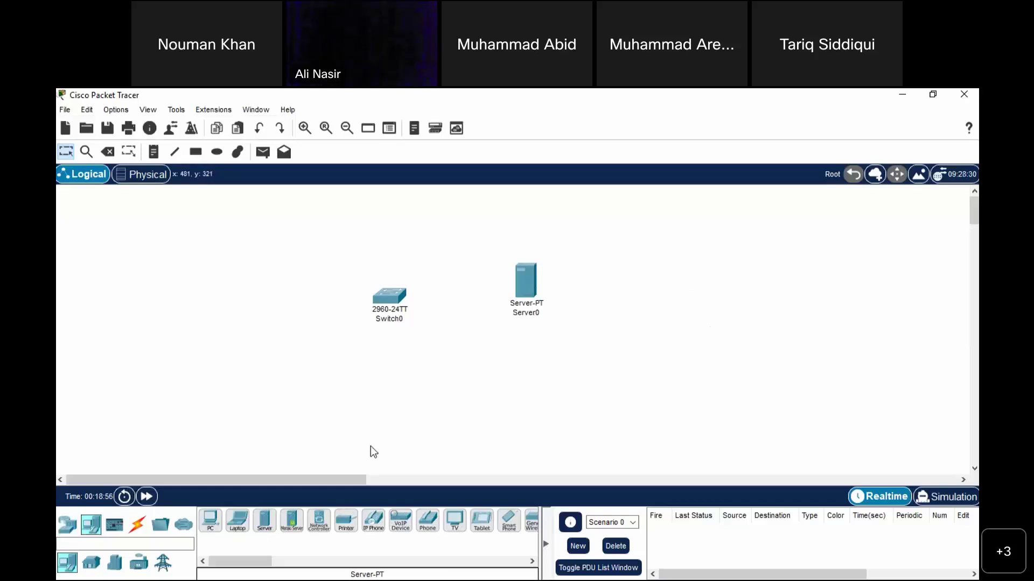
Connect the switch to the server with an automatically chosen cable and shift the switch slightly away from the server
click(138, 526)
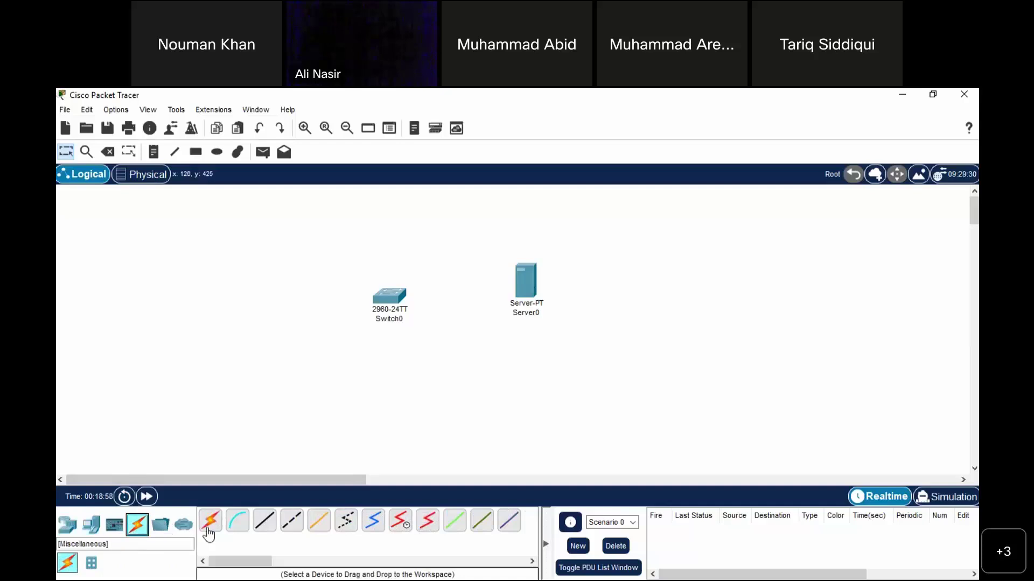
click(210, 521)
click(398, 299)
click(518, 281)
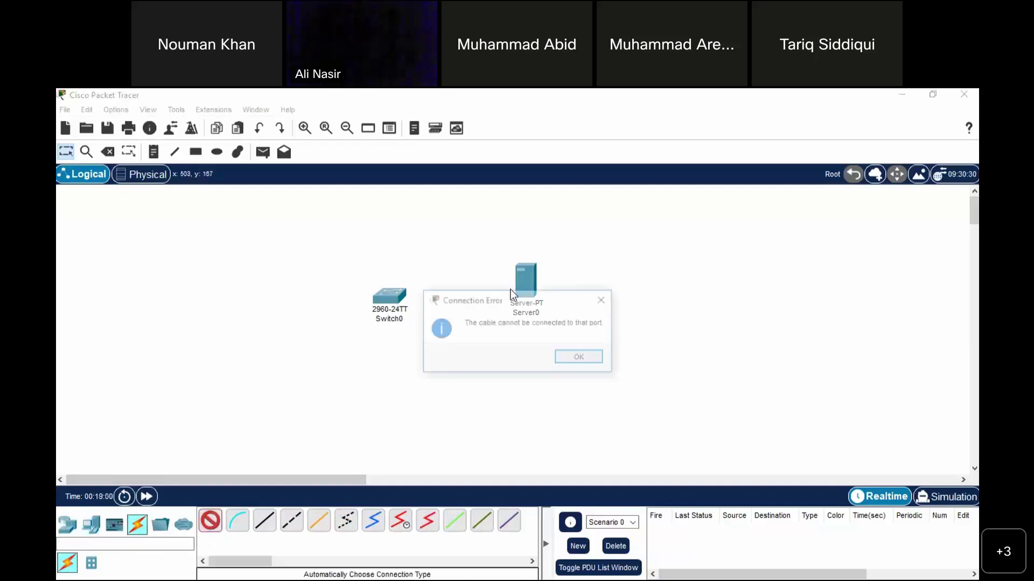
click(578, 357)
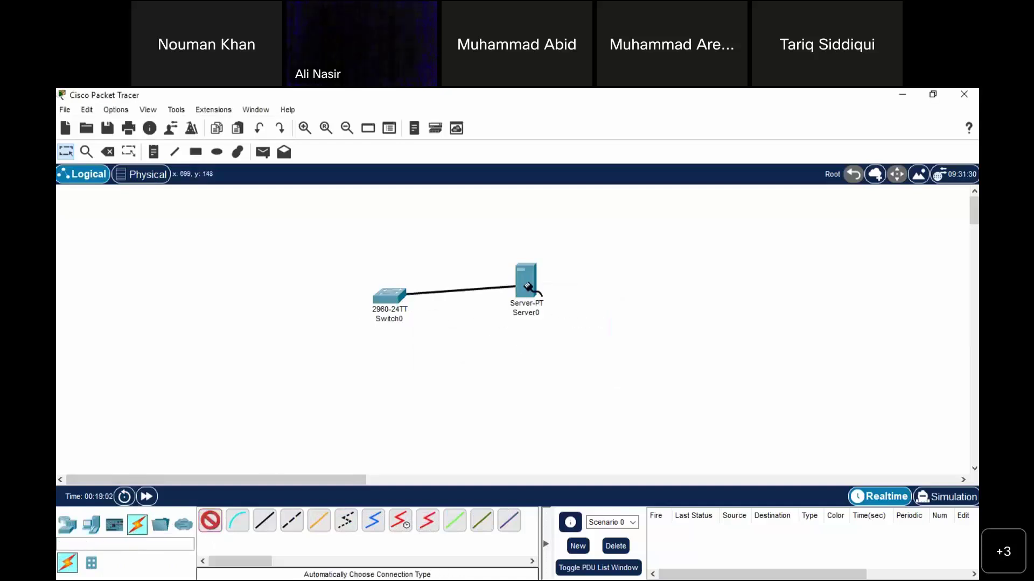
click(526, 285)
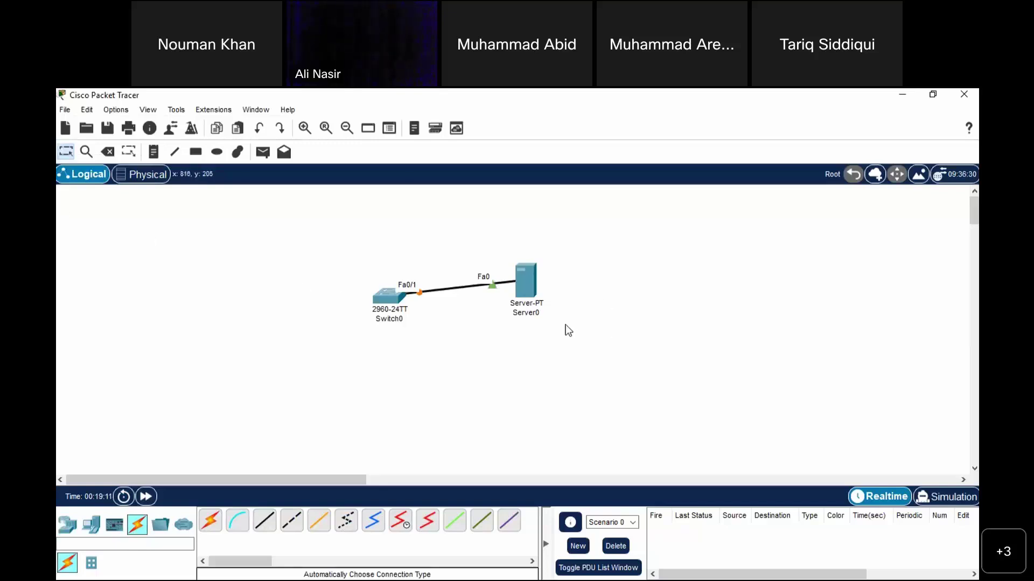
drag(370, 291, 351, 278)
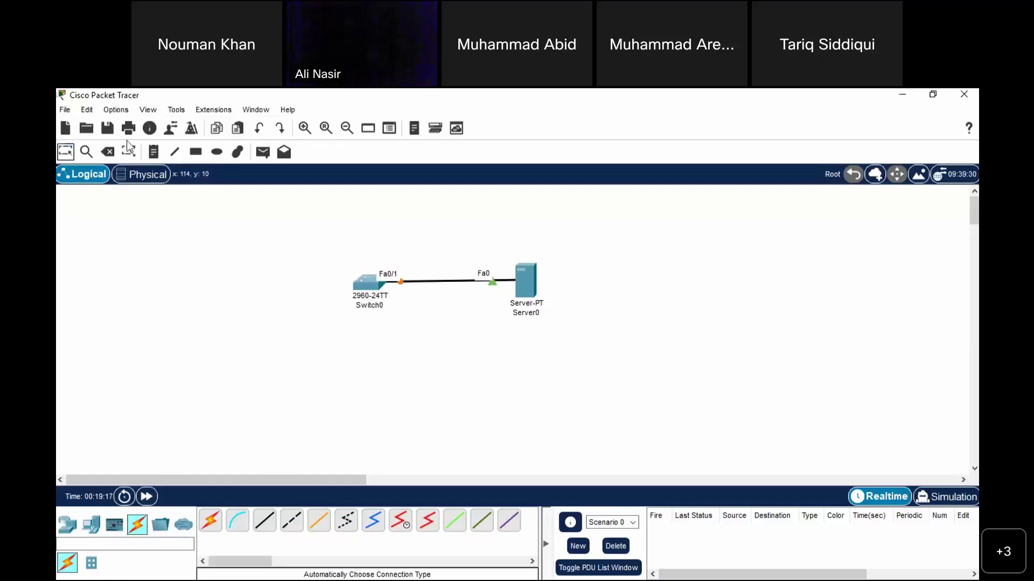
Add a note reading 192.168.1.1 below the switch
click(154, 153)
click(346, 323)
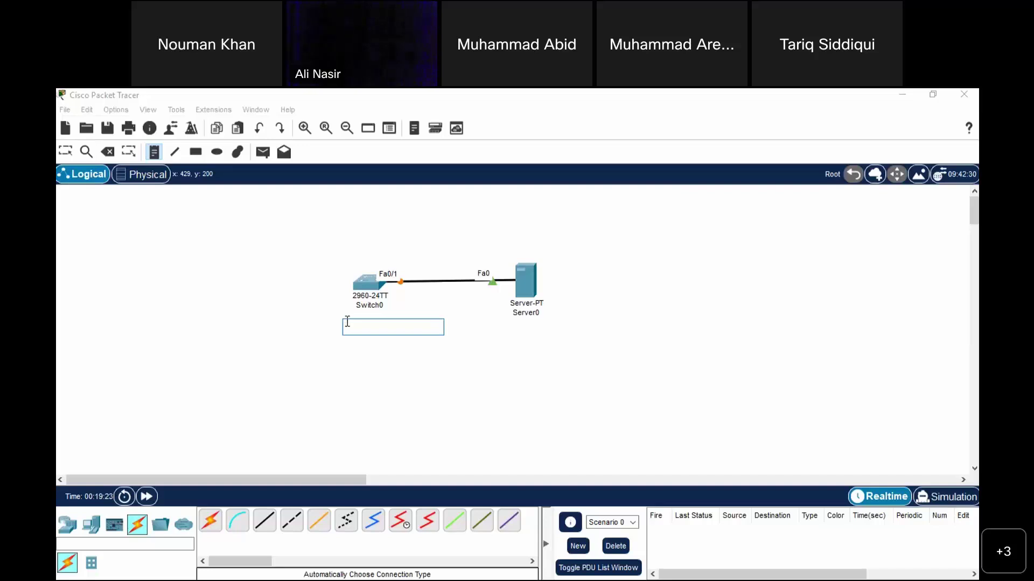
key(Escape)
click(351, 330)
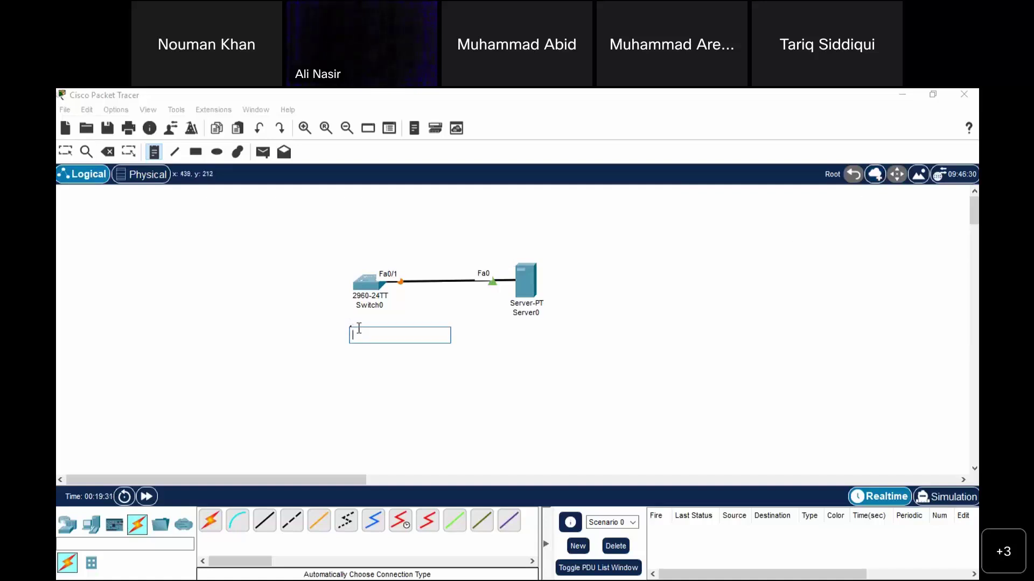
text(192.168.1.1)
Add a note reading 192.168.1.2 below the server and leave note placement
click(505, 327)
text(192.16)
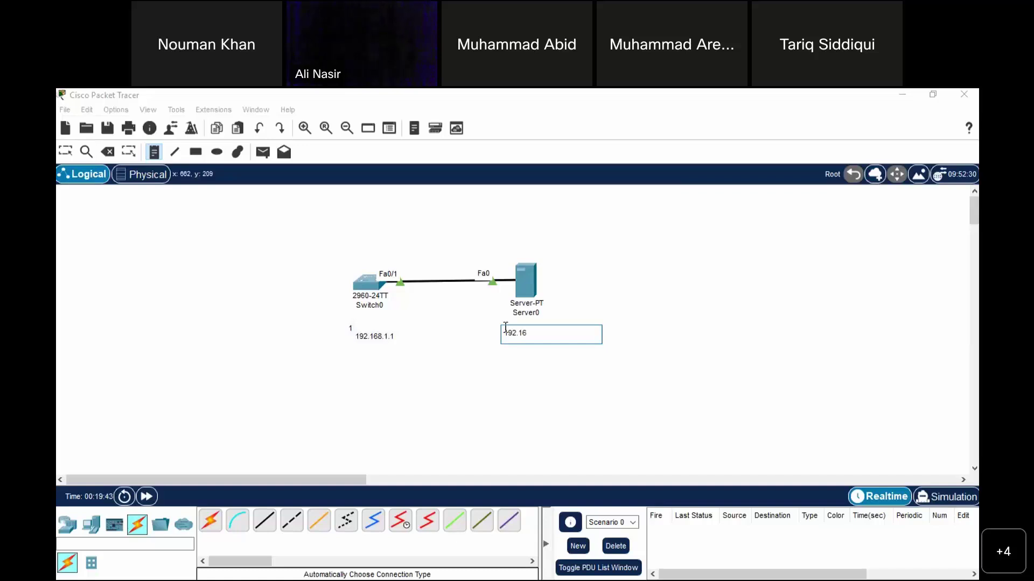
text(8.1.)
text(2)
key(Escape)
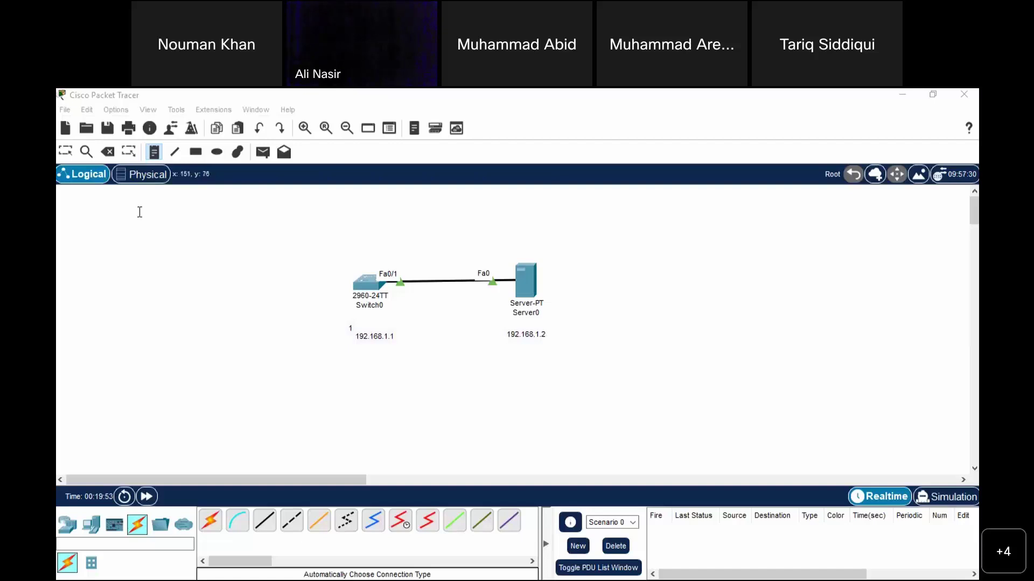
key(Escape)
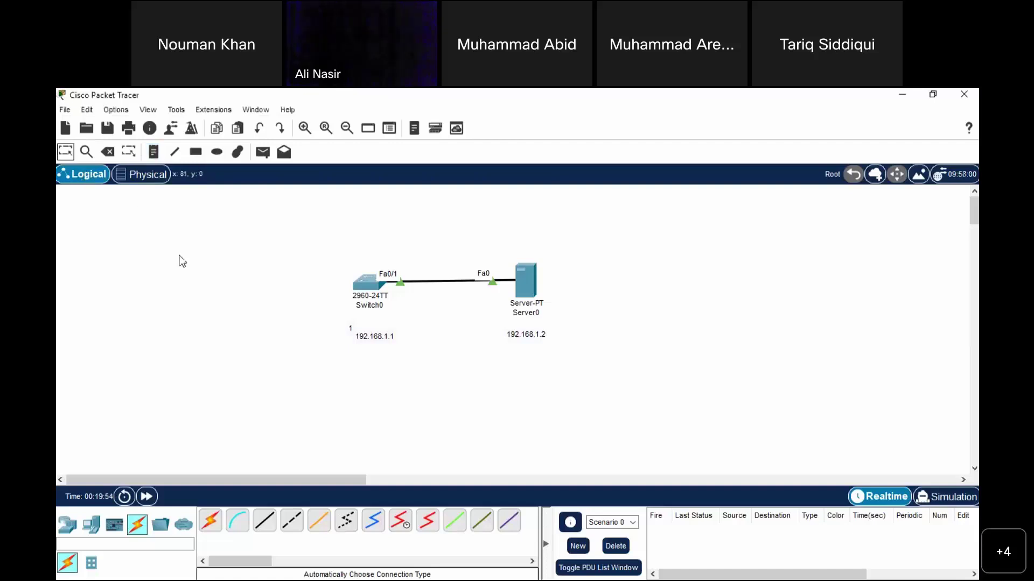
double_click(370, 345)
click(432, 363)
double_click(361, 339)
click(364, 337)
double_click(359, 334)
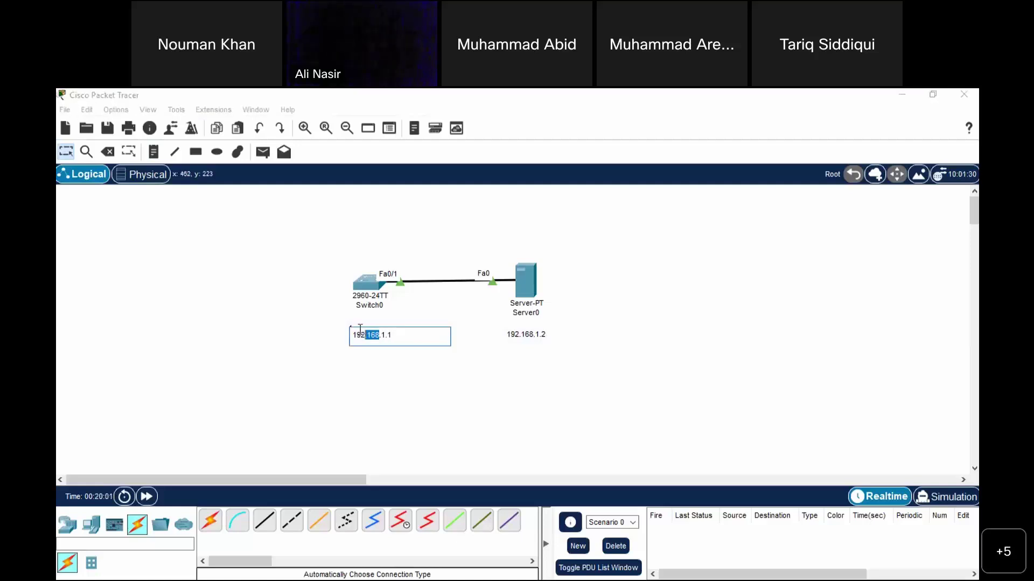
click(452, 385)
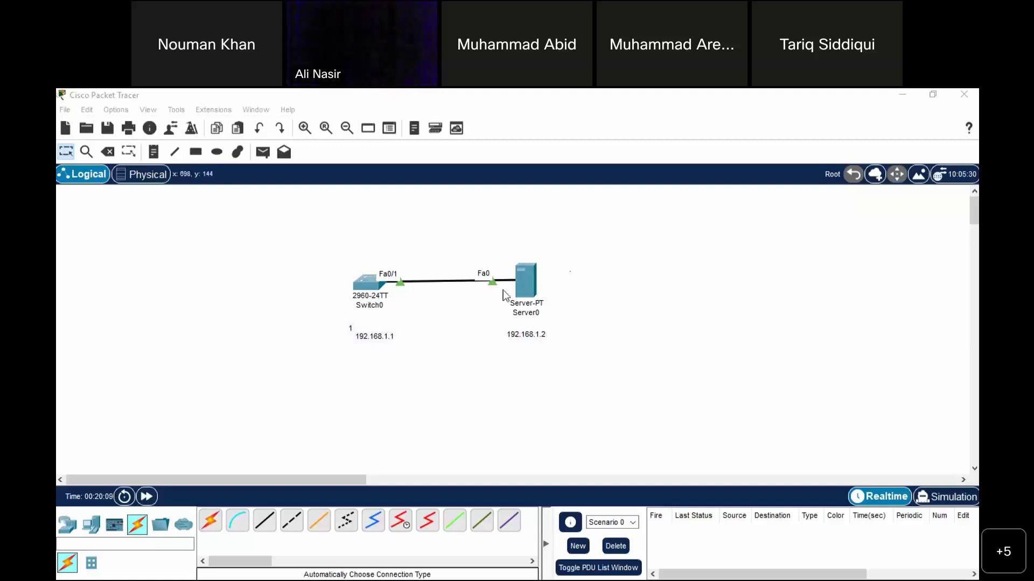
Open the IP configuration of Server0 for entering a static IPv4 address
click(527, 287)
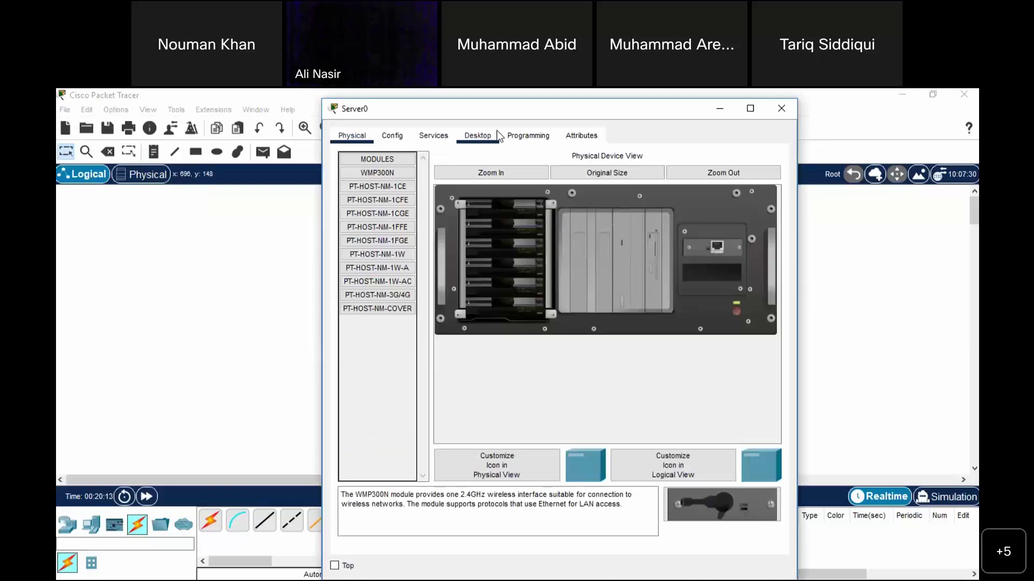
click(474, 140)
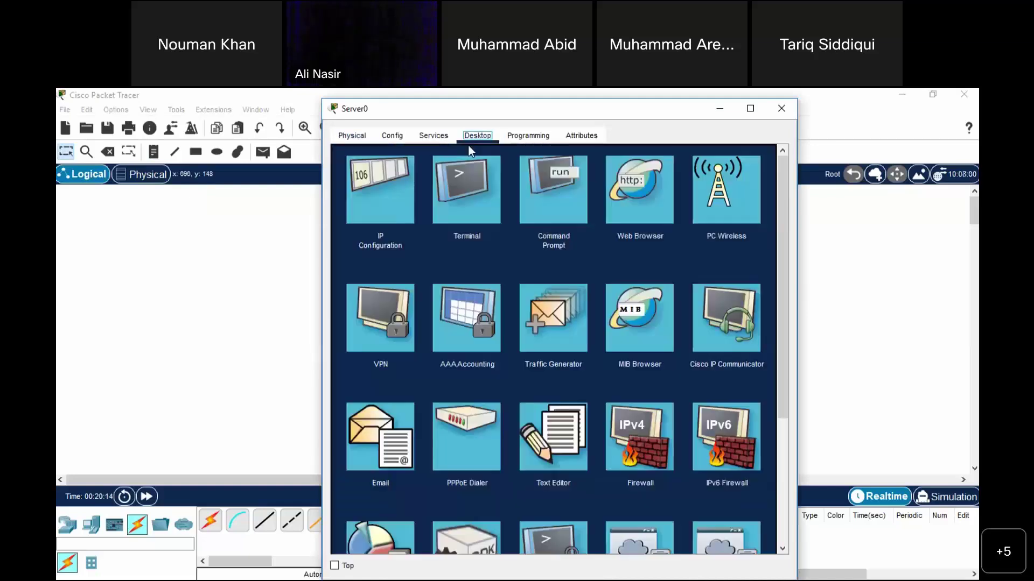
click(393, 207)
click(616, 214)
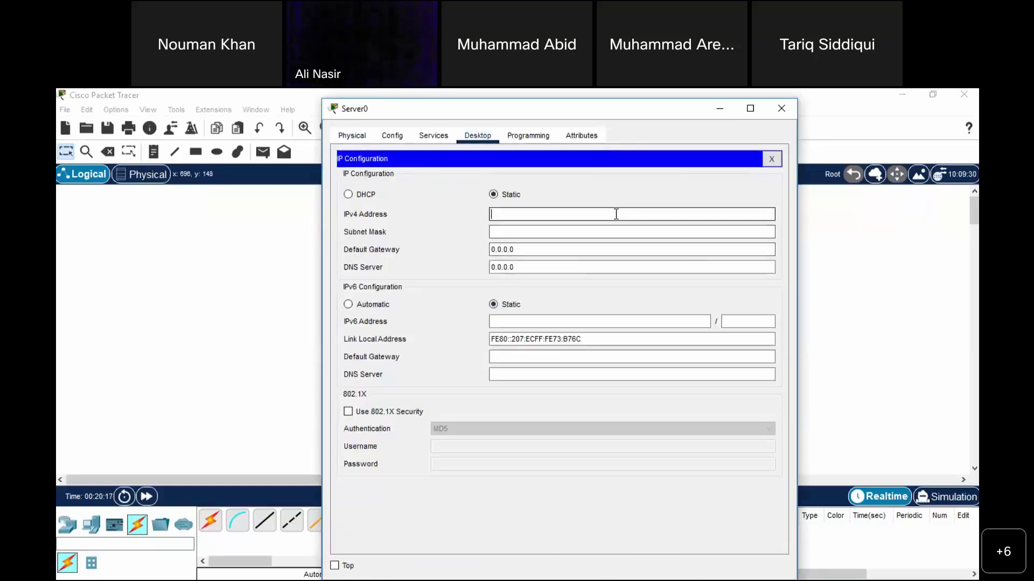
text(192.168)
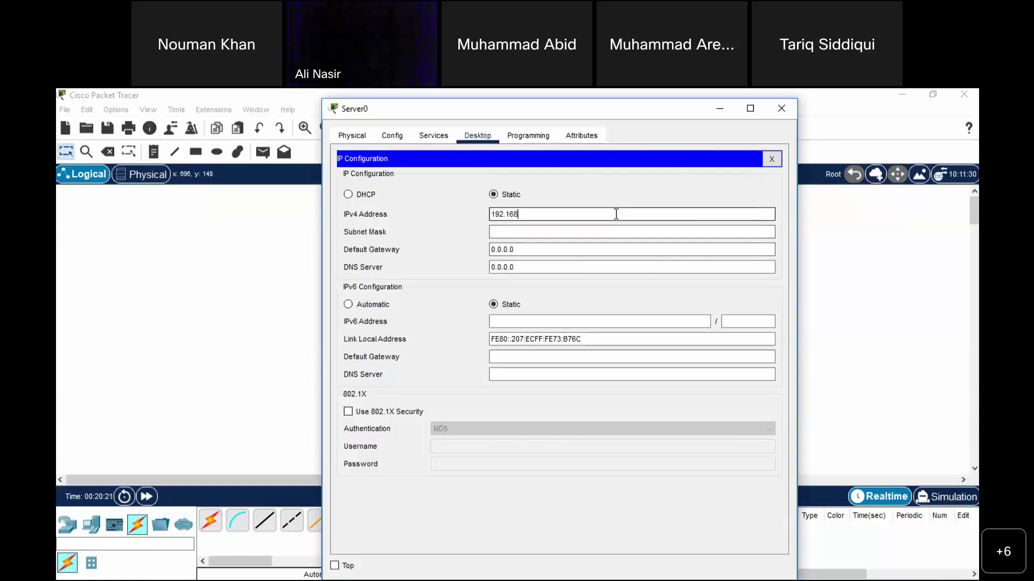
key(Return)
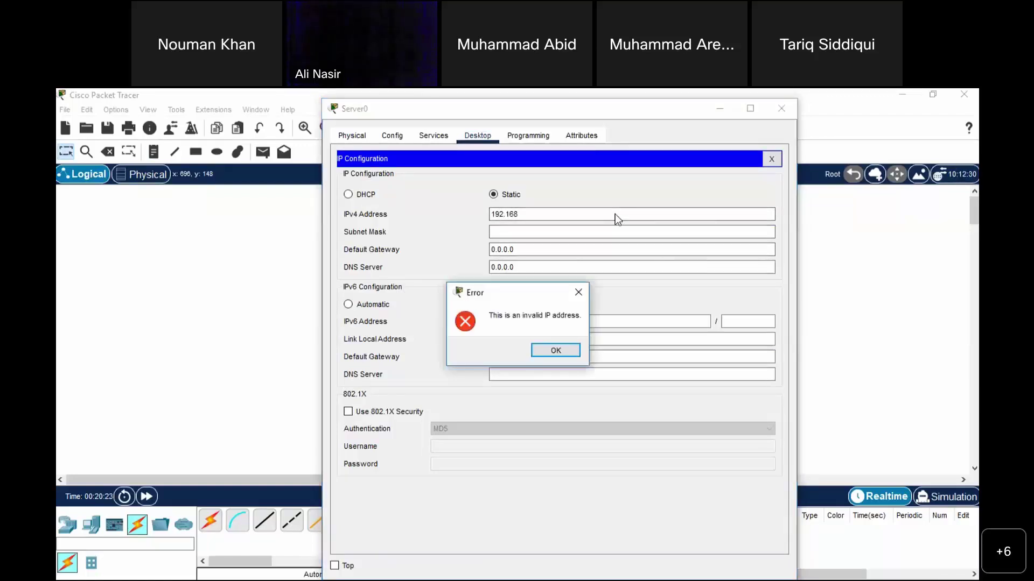
click(556, 350)
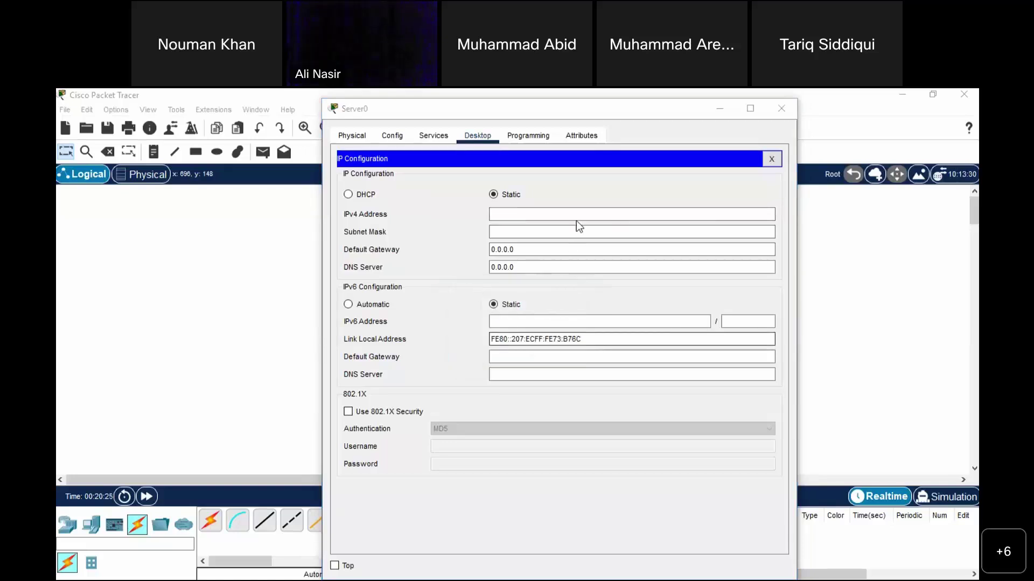
Set the server's static IPv4 address to 192.168.1.2 and close its device window
click(612, 214)
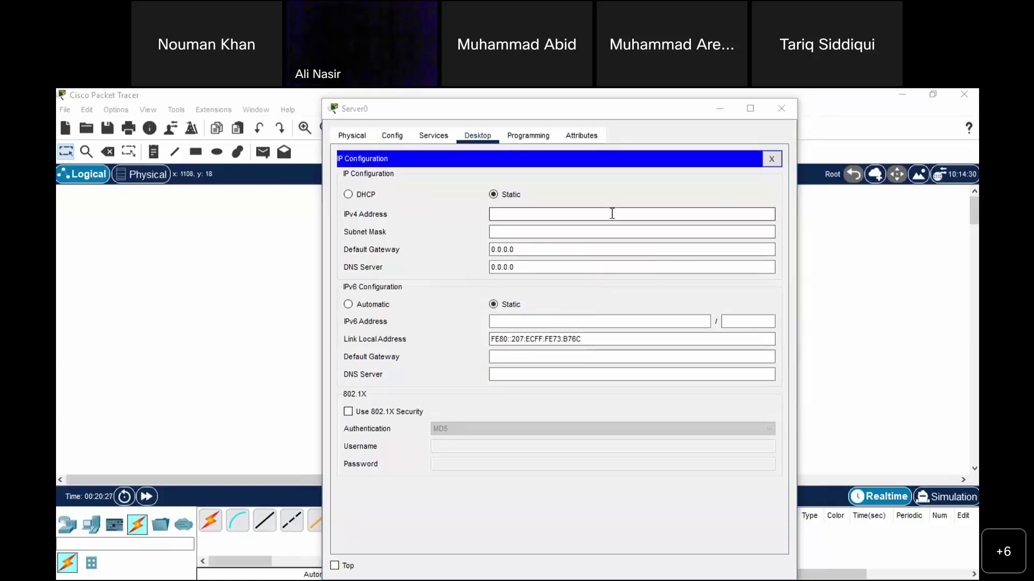
text(1)
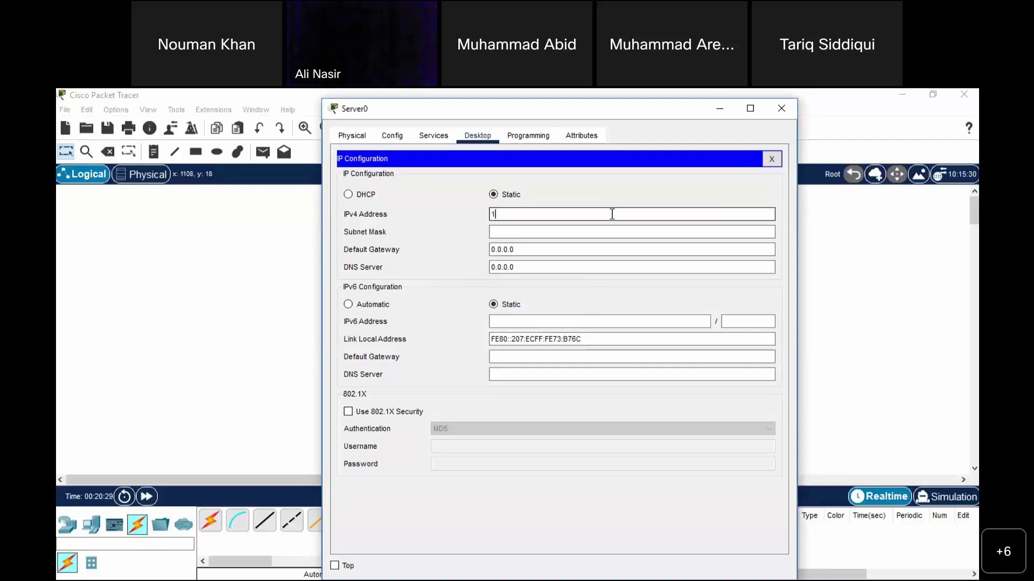
text(92.1)
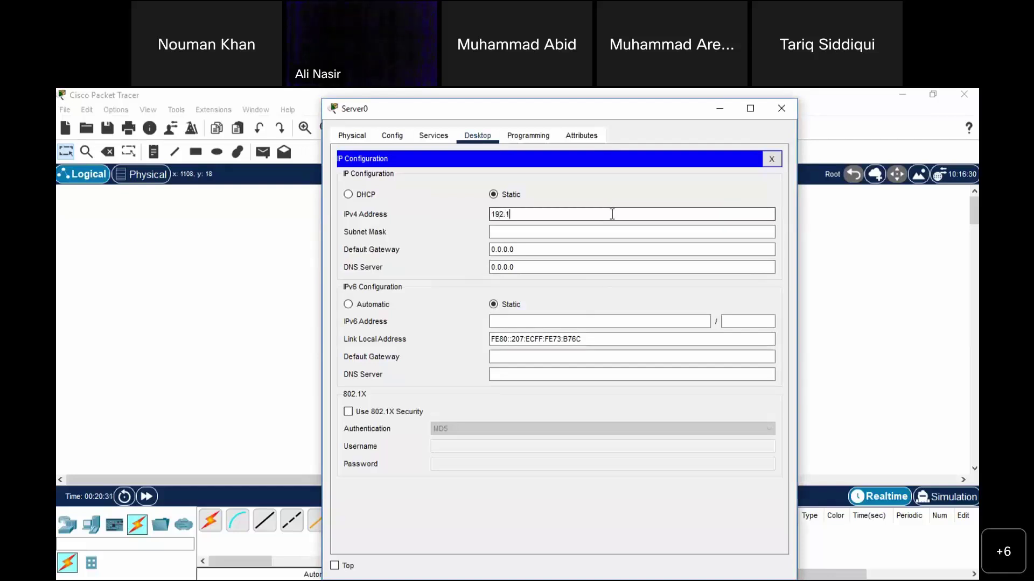
text(68.1.2)
click(609, 231)
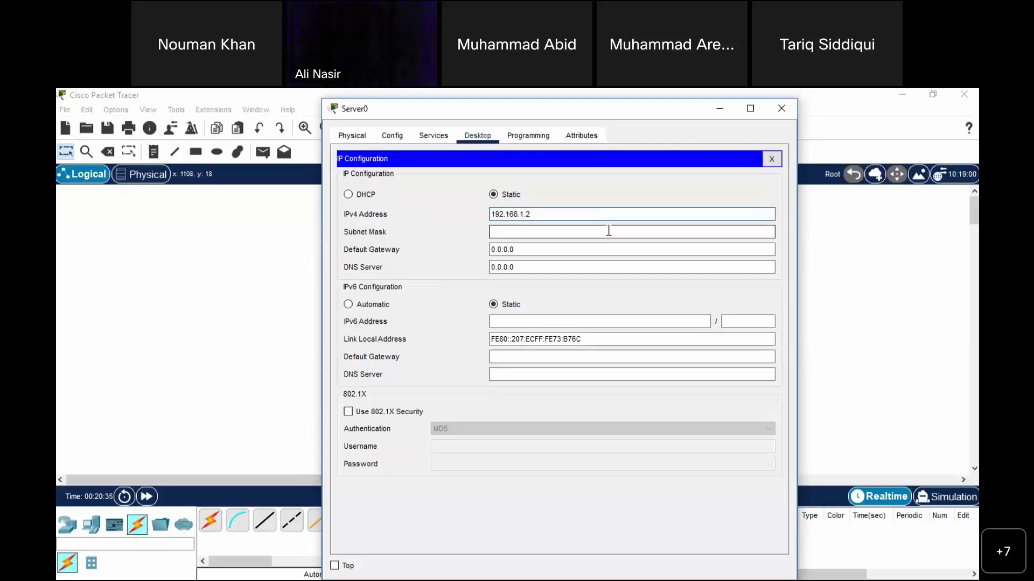
click(780, 109)
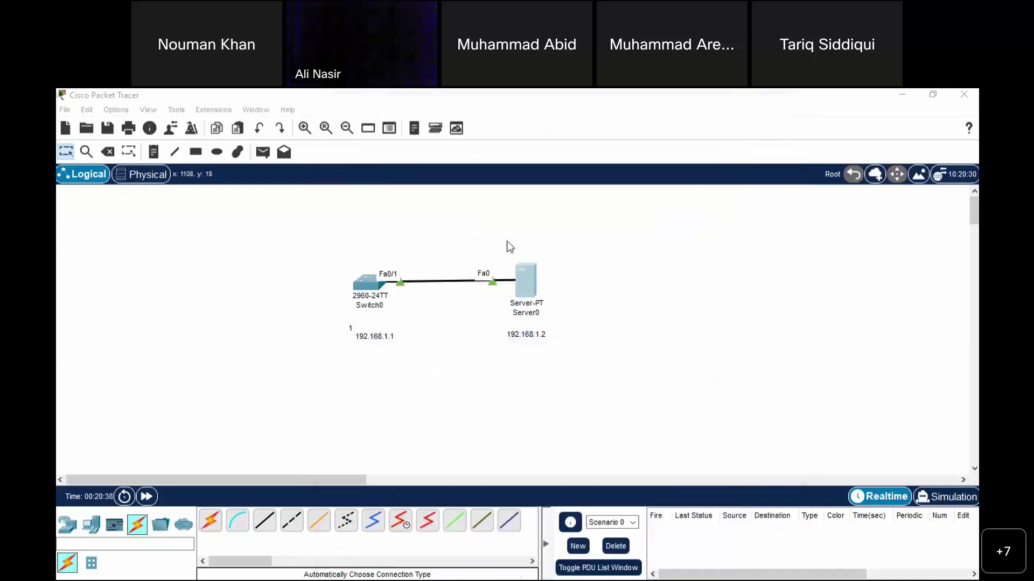
Open the command line interface of Switch0 in a maximized window
click(364, 287)
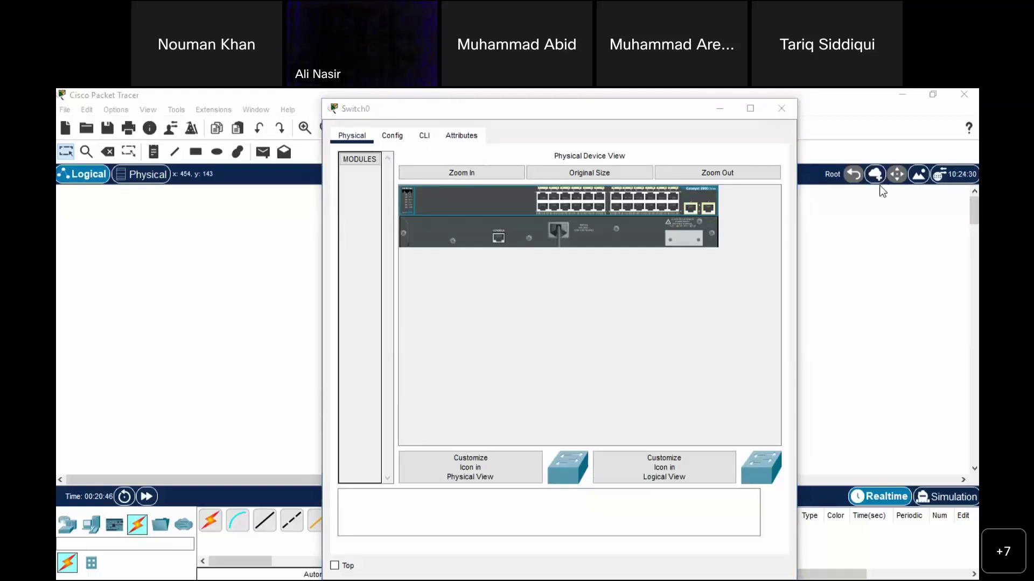
click(826, 203)
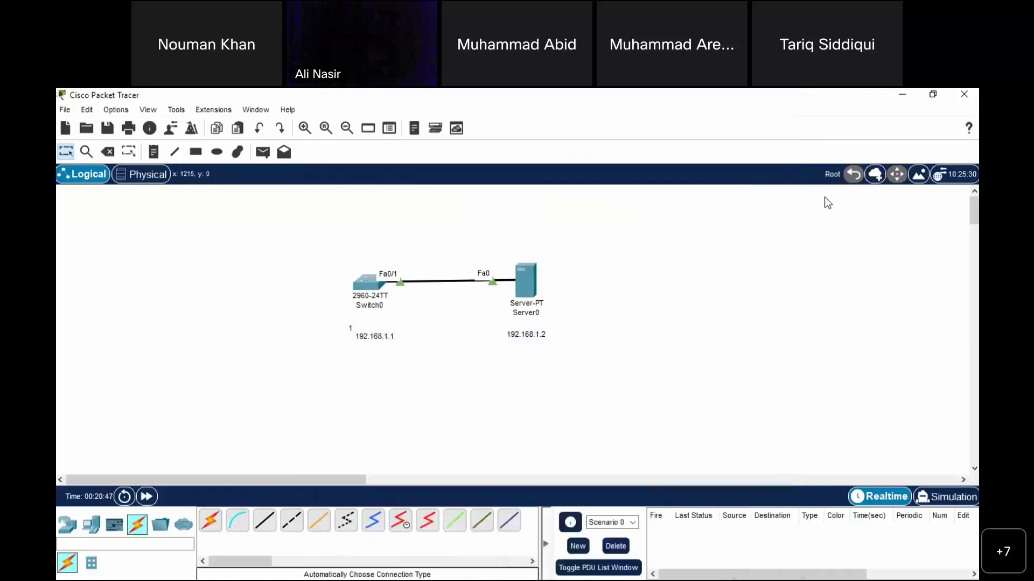
click(371, 280)
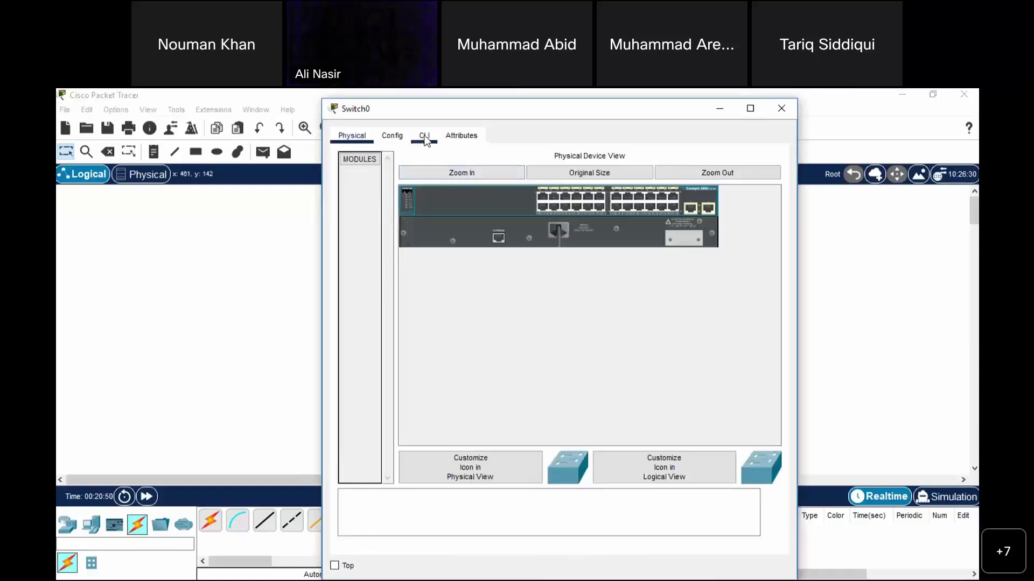
click(750, 109)
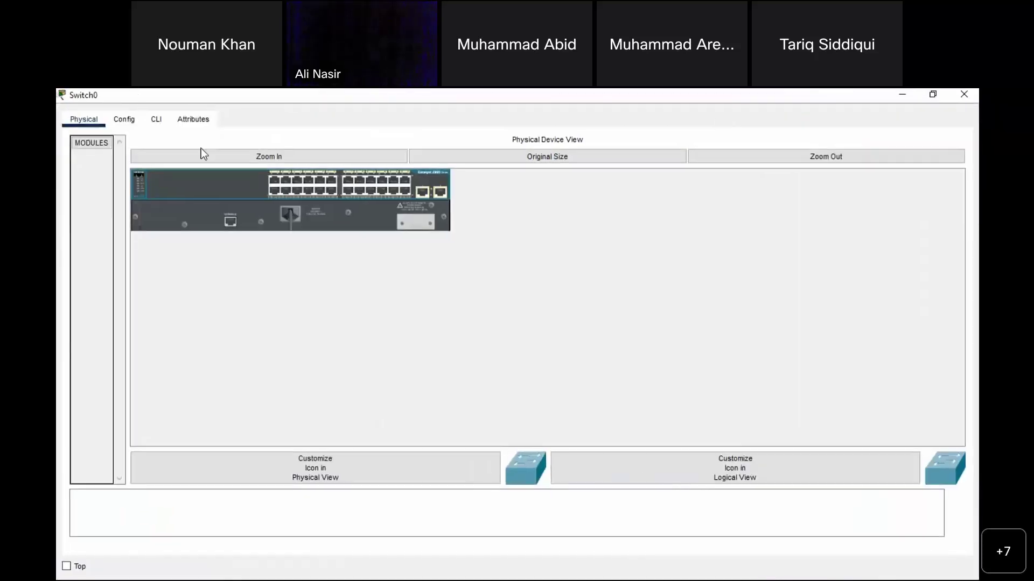
click(298, 159)
click(157, 119)
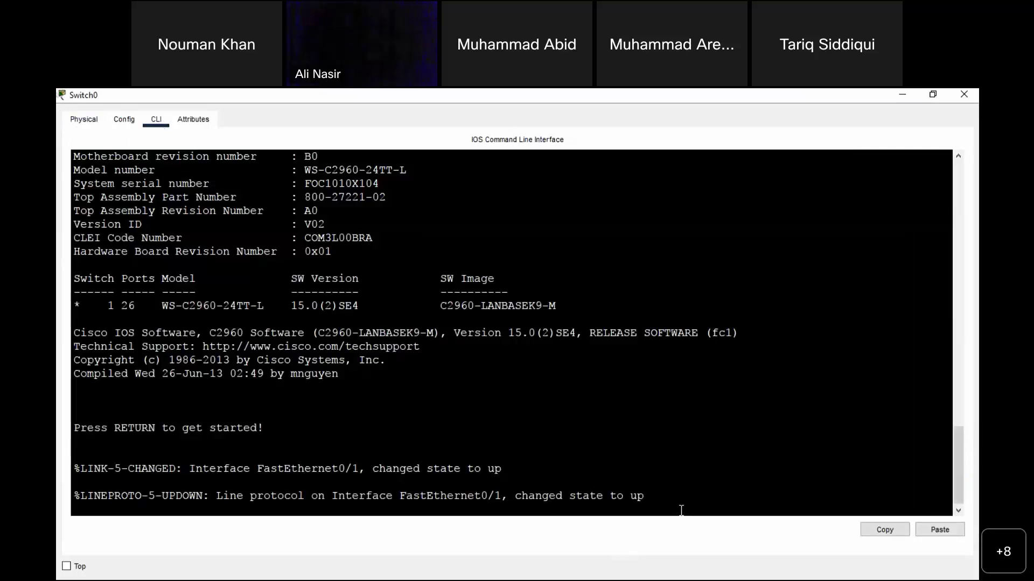
Enter privileged mode on the switch with enable and list its interfaces using sh ip int br
key(Return)
text(enable)
key(Tab)
key(Return)
text(sh ip int br)
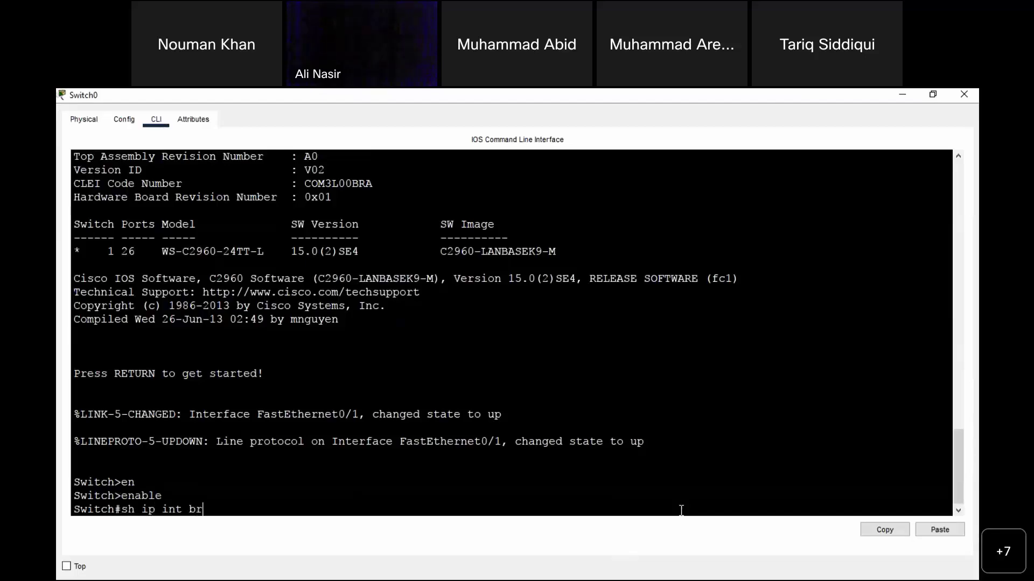
key(Return)
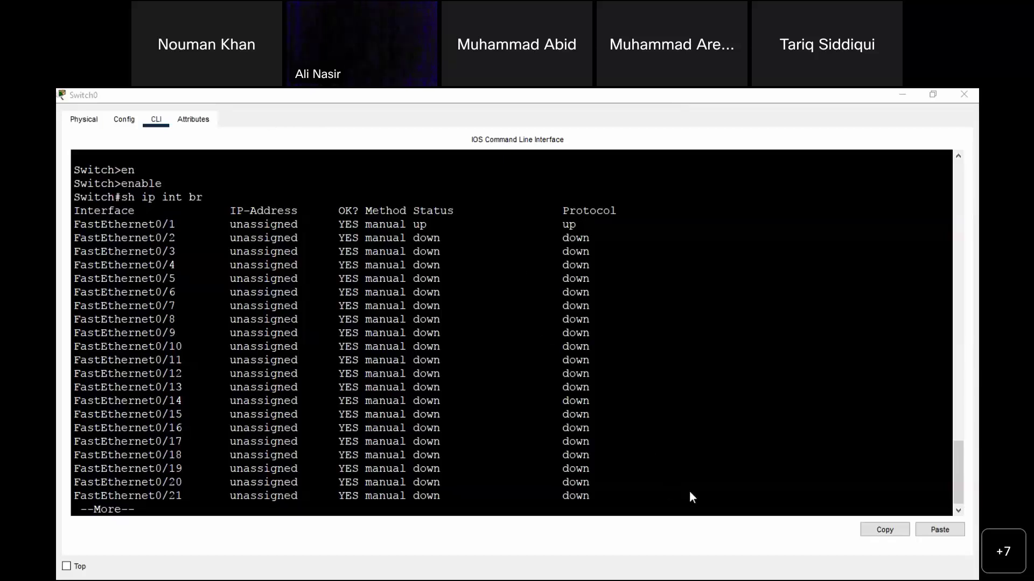
key(alt+Tab)
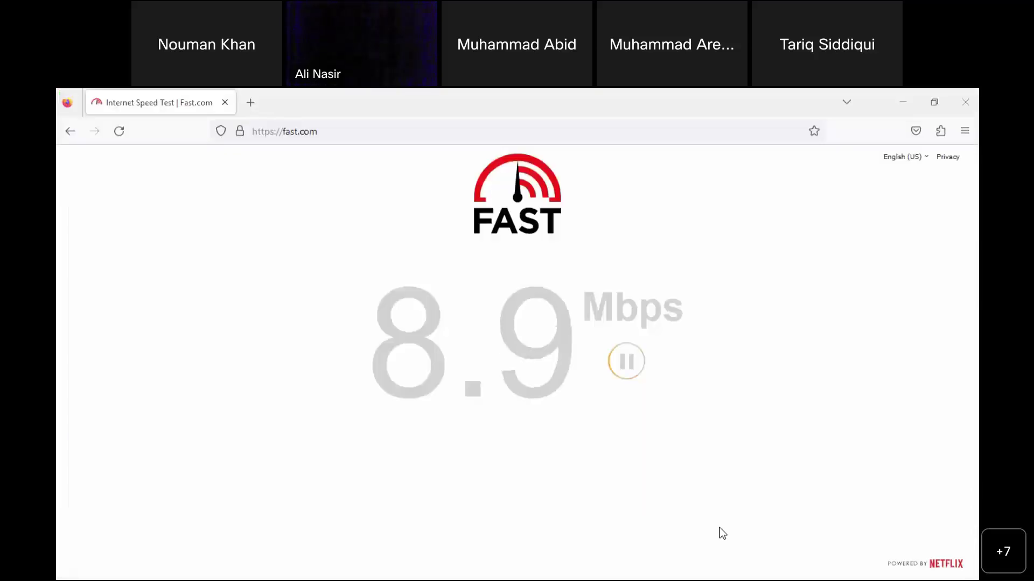
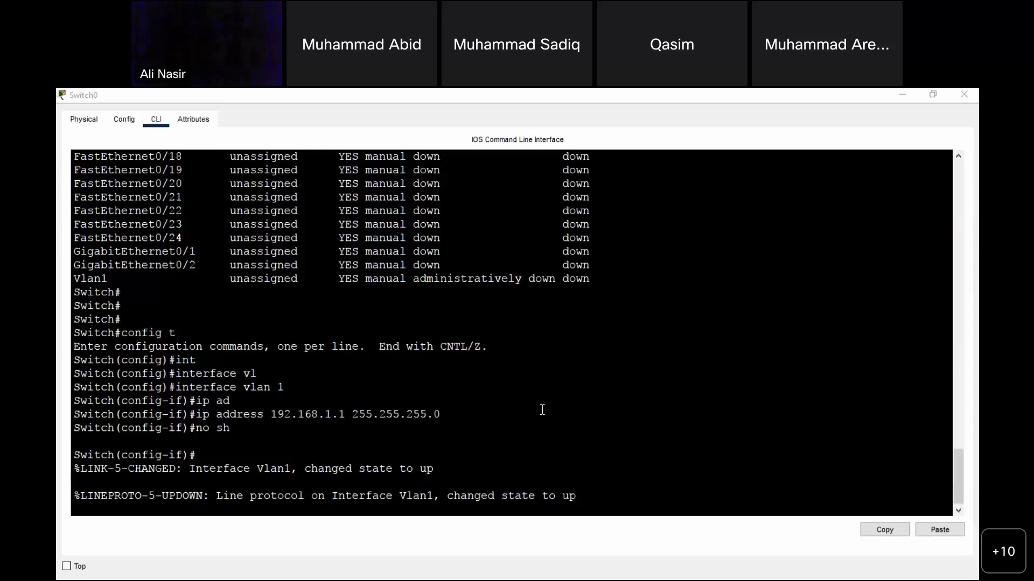
Leave the VLAN 1 interface configuration mode and save the switch configuration with wr
click(579, 511)
key(Return)
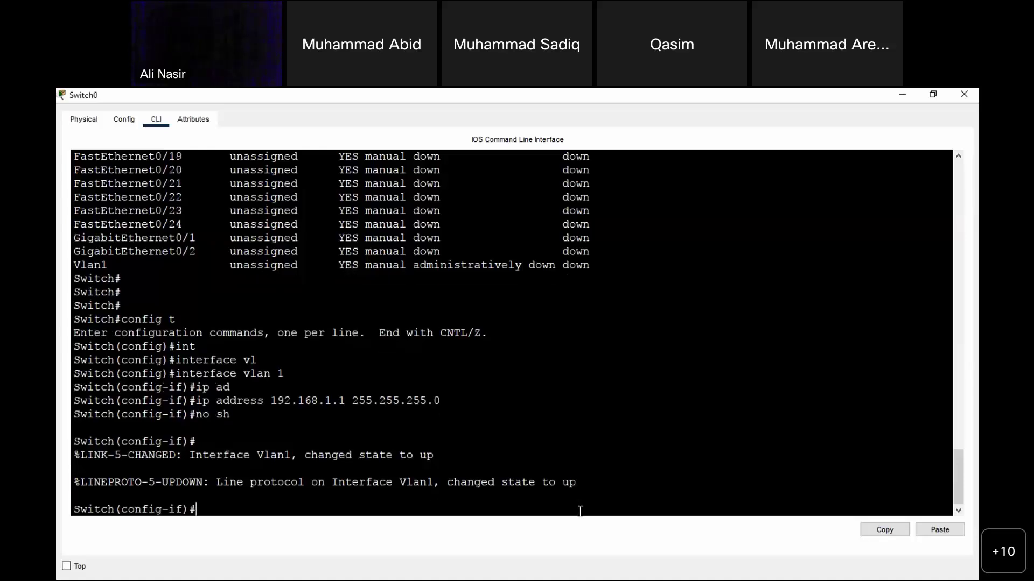
key(ctrl+z)
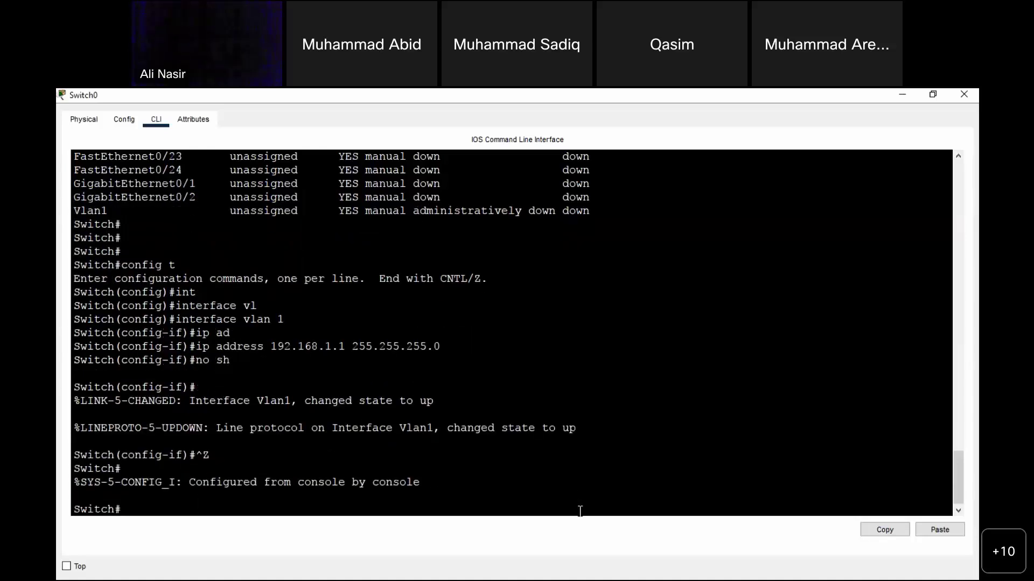
text(wr)
key(Return)
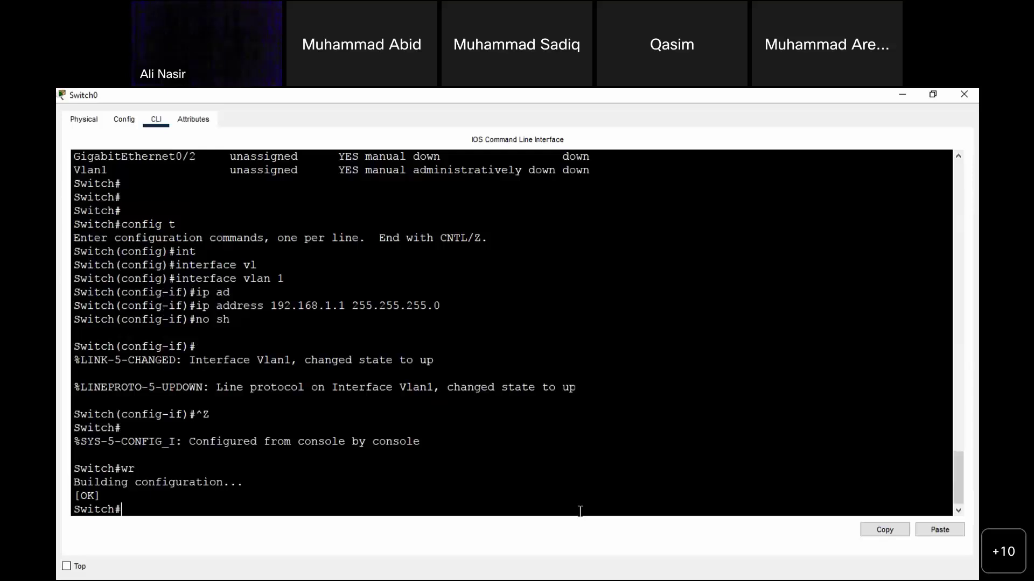
text(config t)
key(Return)
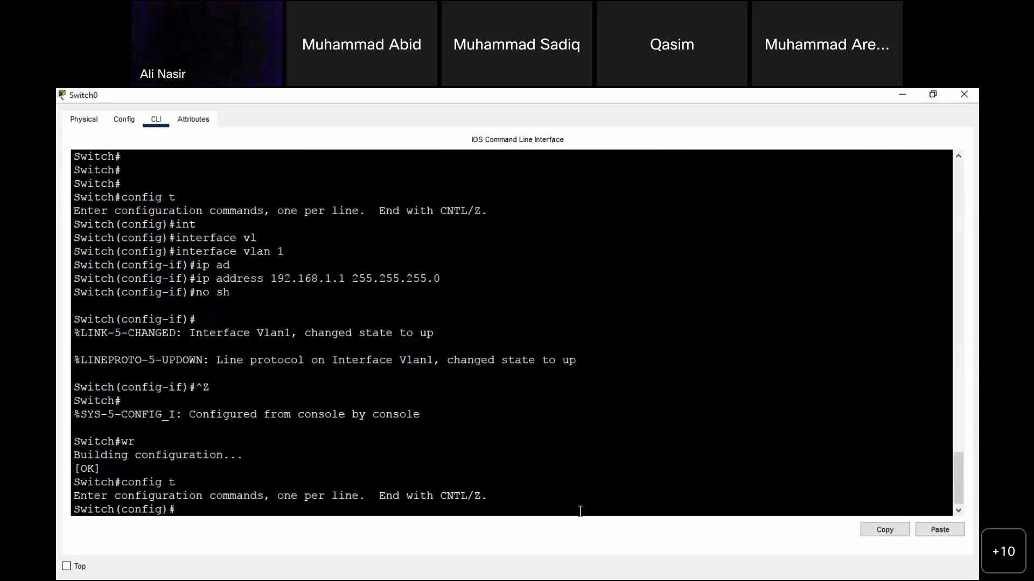
key(Return)
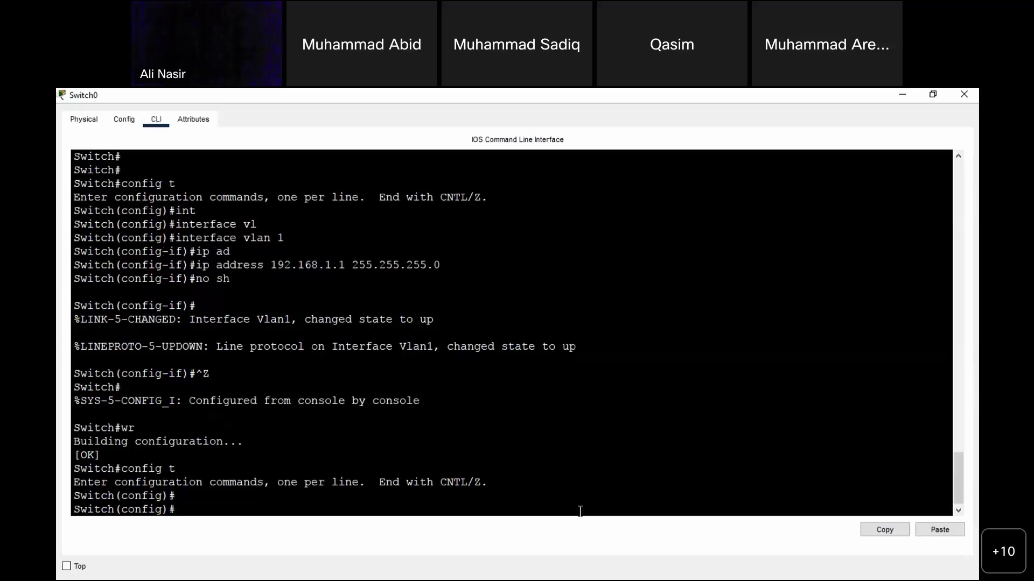
key(ctrl+z)
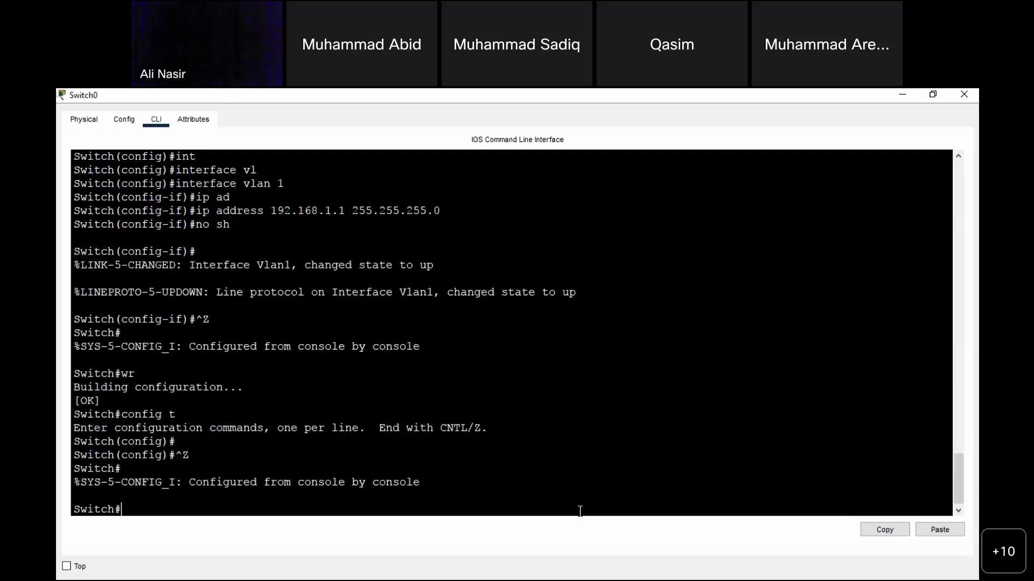
List the contents of the switch's flash memory with show flash:
text(show flas)
key(Tab)
key(Return)
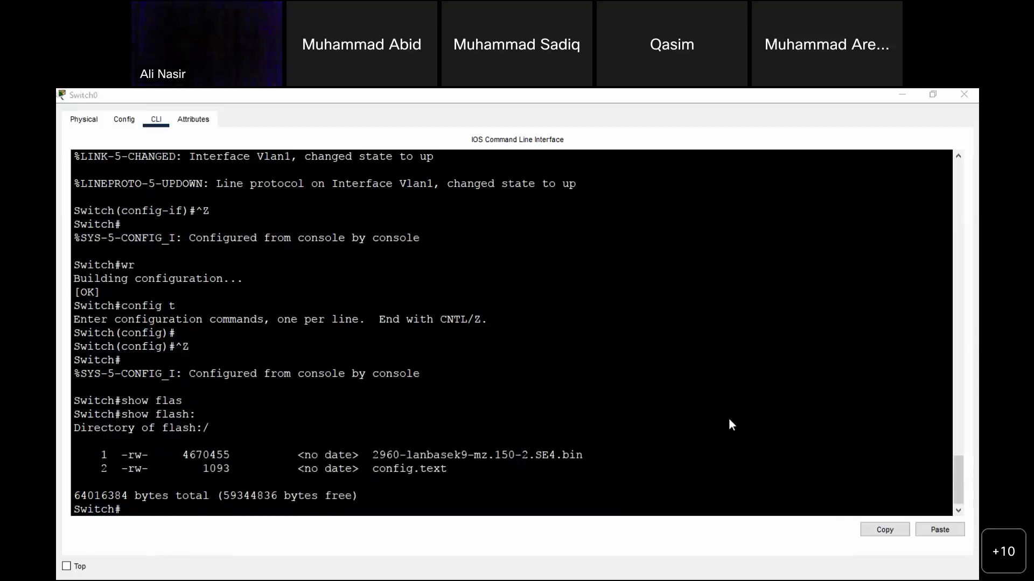
Copy the 2960-lanbasek9-mz.150-2.SE4.bin entry from the flash listing and note the file name in Notepad
triple_click(383, 454)
click(383, 455)
triple_click(375, 454)
click(375, 453)
drag(379, 455, 594, 453)
click(533, 455)
mouse_move(395, 456)
mouse_down()
mouse_move(375, 459)
mouse_move(466, 456)
mouse_move(396, 457)
mouse_up()
triple_click(398, 456)
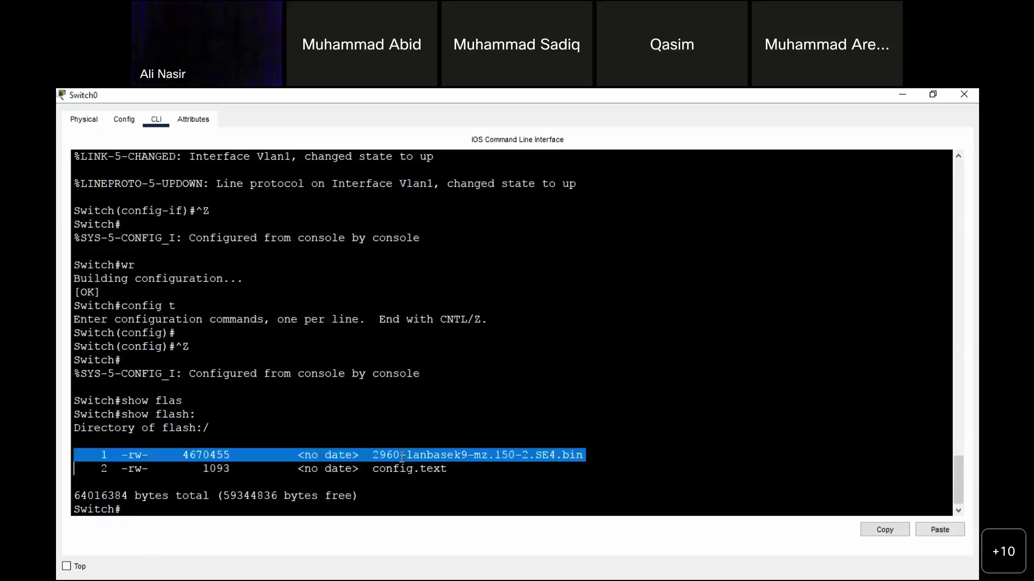
double_click(402, 456)
triple_click(402, 457)
click(376, 455)
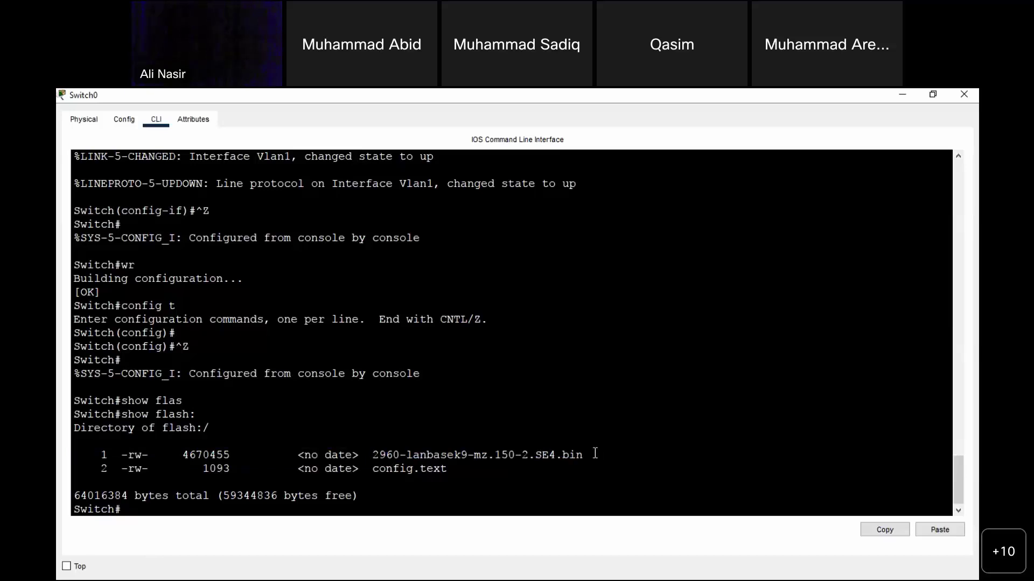
drag(593, 455, 521, 455)
drag(447, 468, 433, 468)
click(376, 455)
triple_click(375, 455)
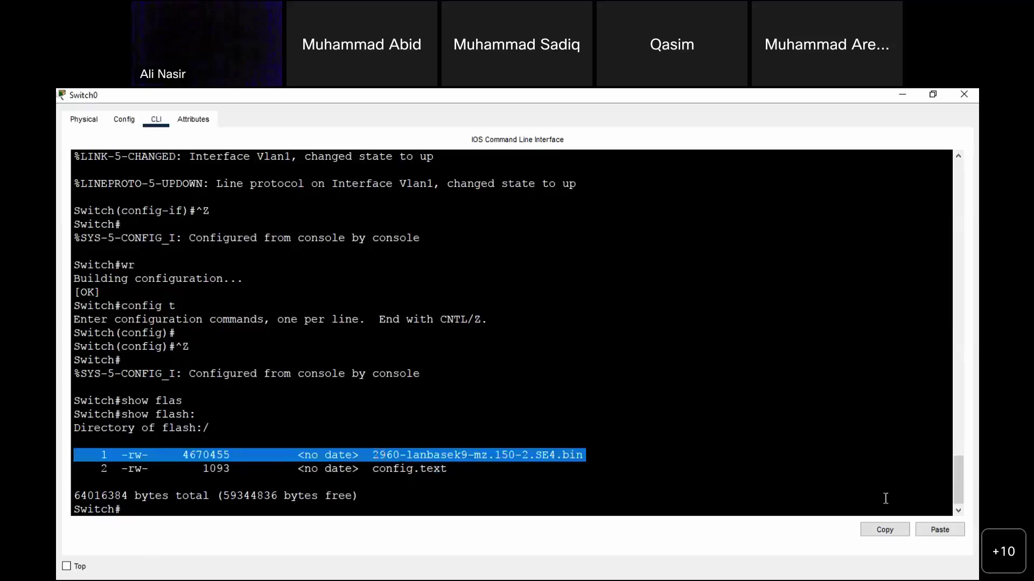
click(876, 531)
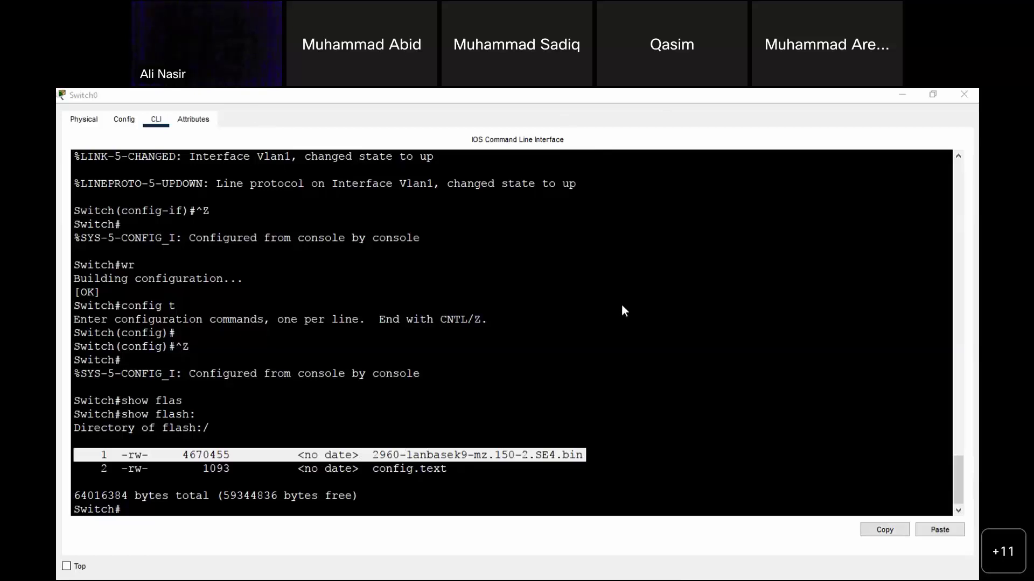
key(alt+Tab)
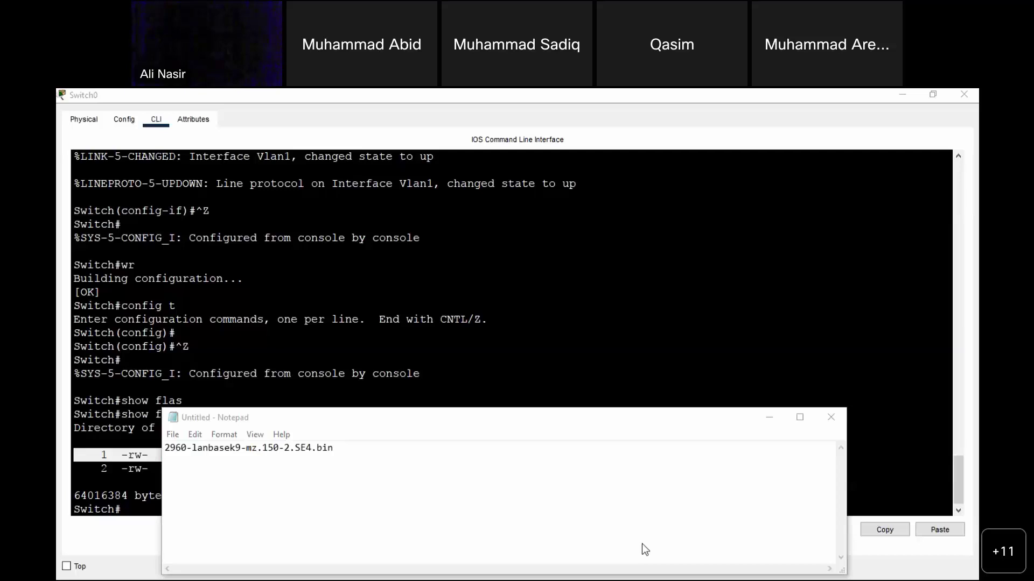
key(alt+F4)
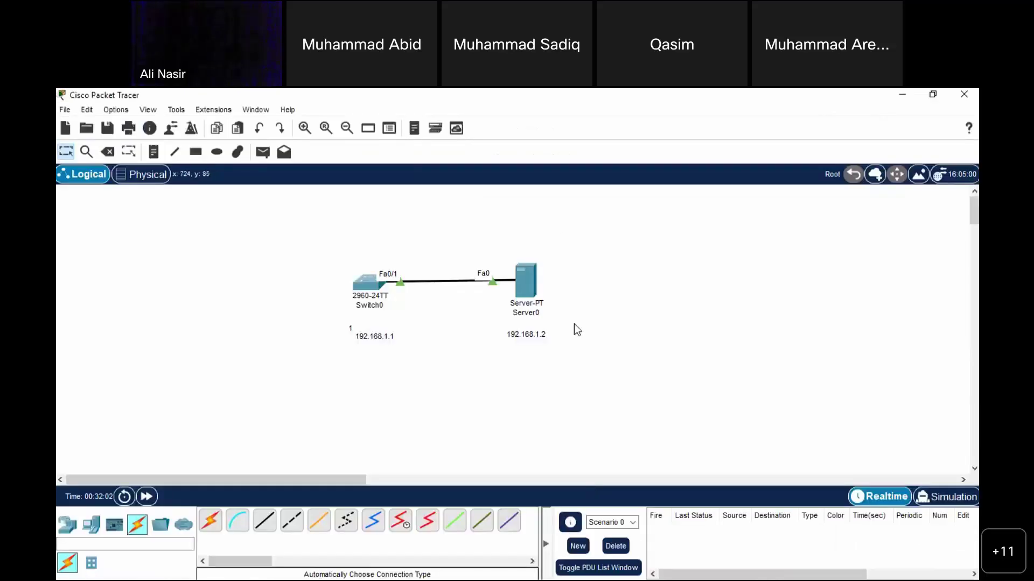
Examine the image files offered by Server0's TFTP service, then minimize the server window
click(532, 277)
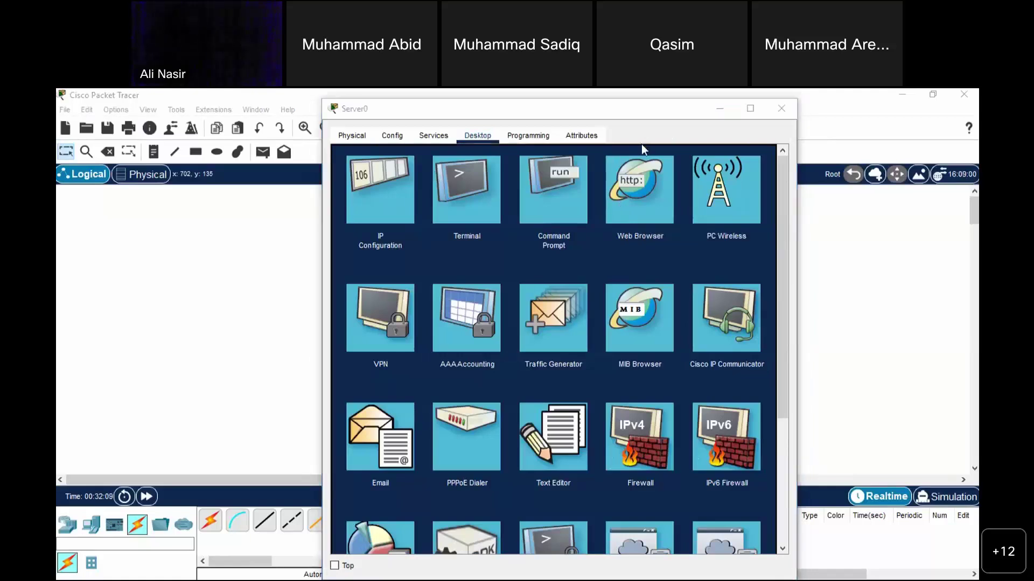
click(433, 136)
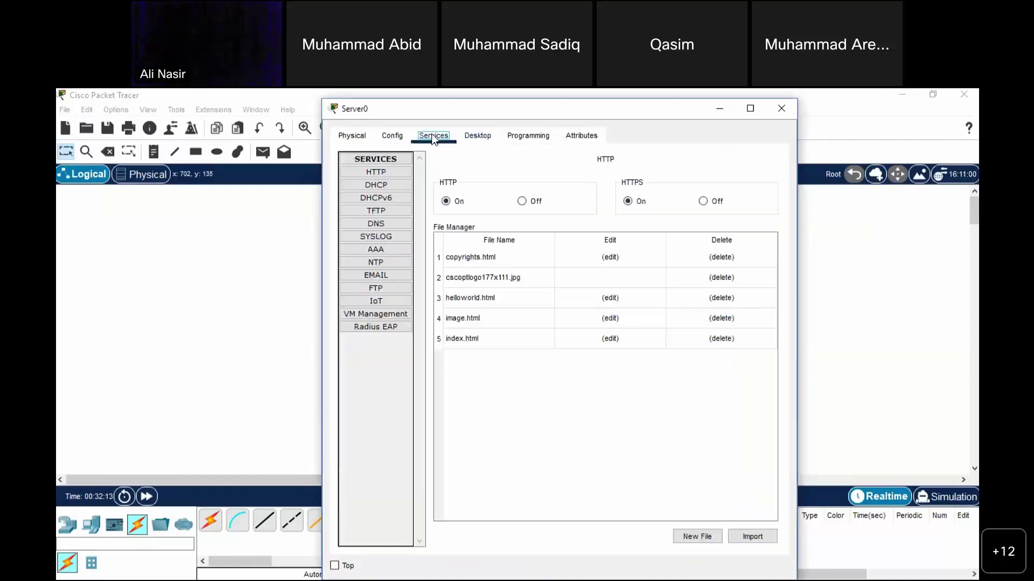
click(392, 211)
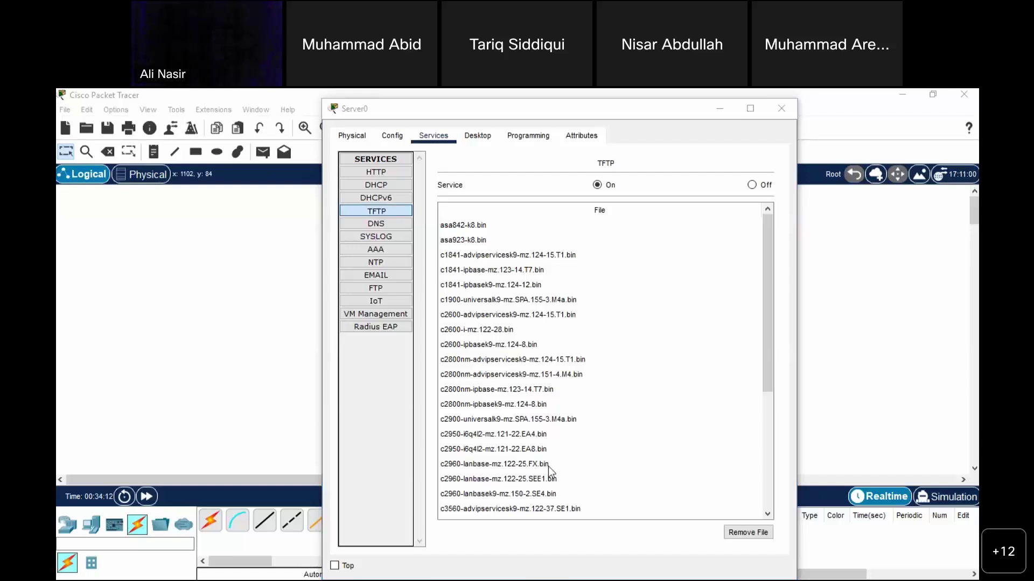
click(722, 108)
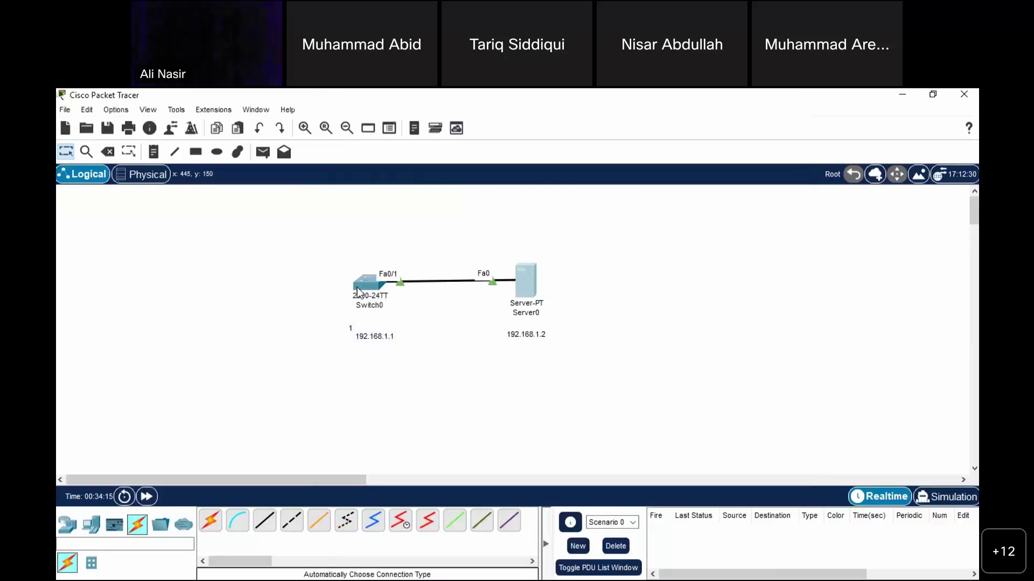
Start copy tftp: flash: in Switch0's maximized command line, giving 192.168.1.2 as the remote host
click(357, 293)
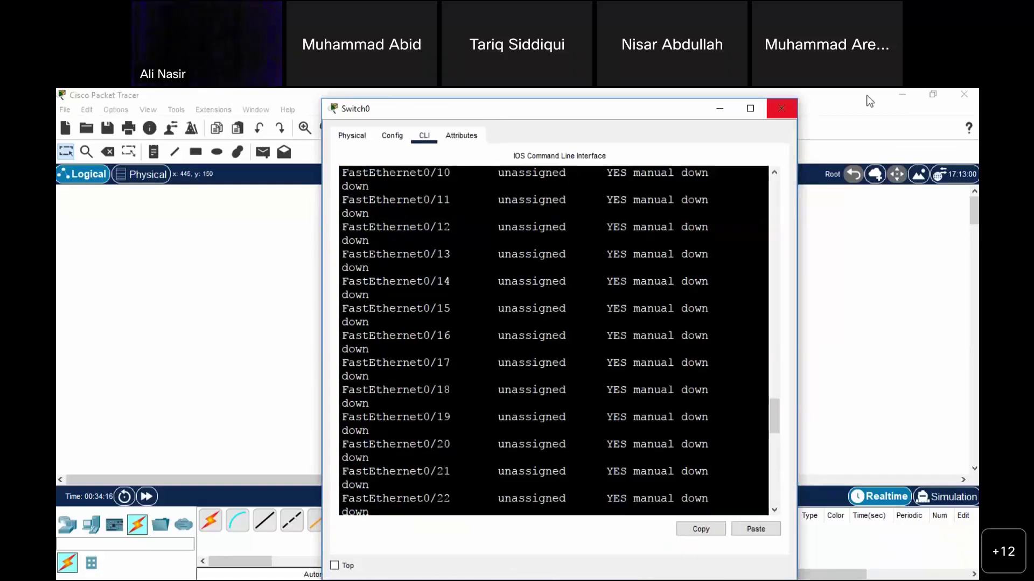
key(super+Up)
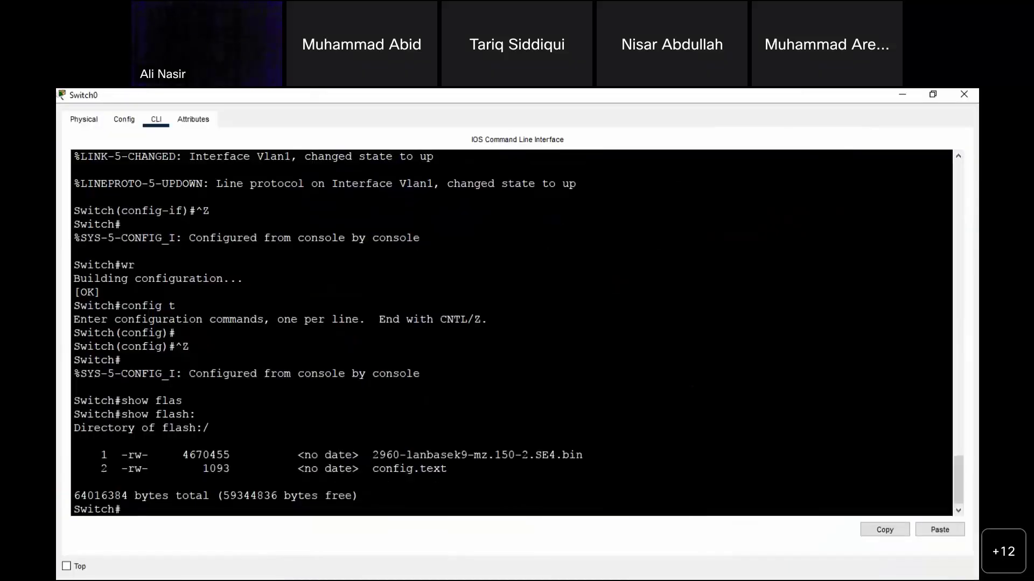
text(cop)
key(Tab)
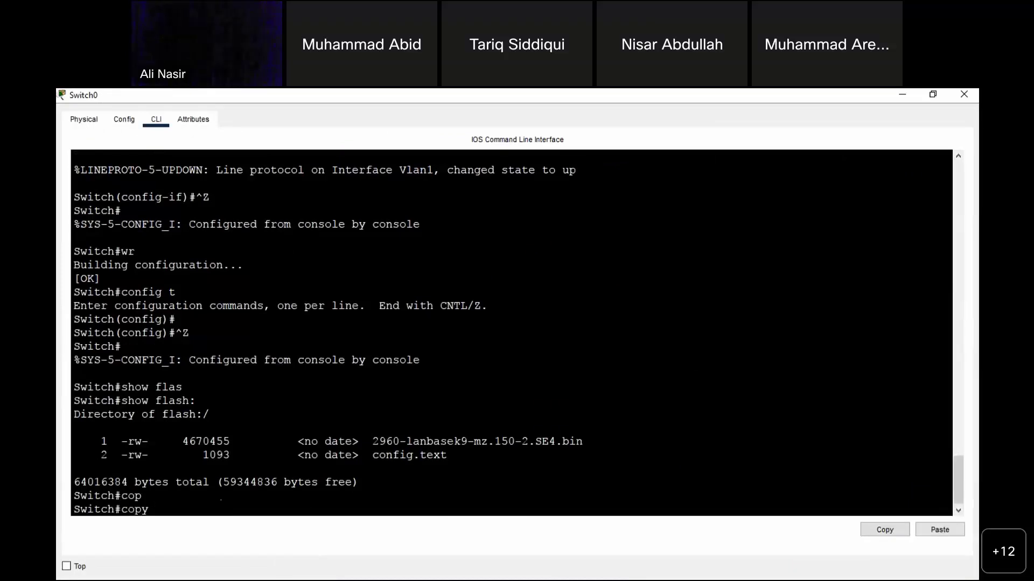
text(tf)
key(Tab)
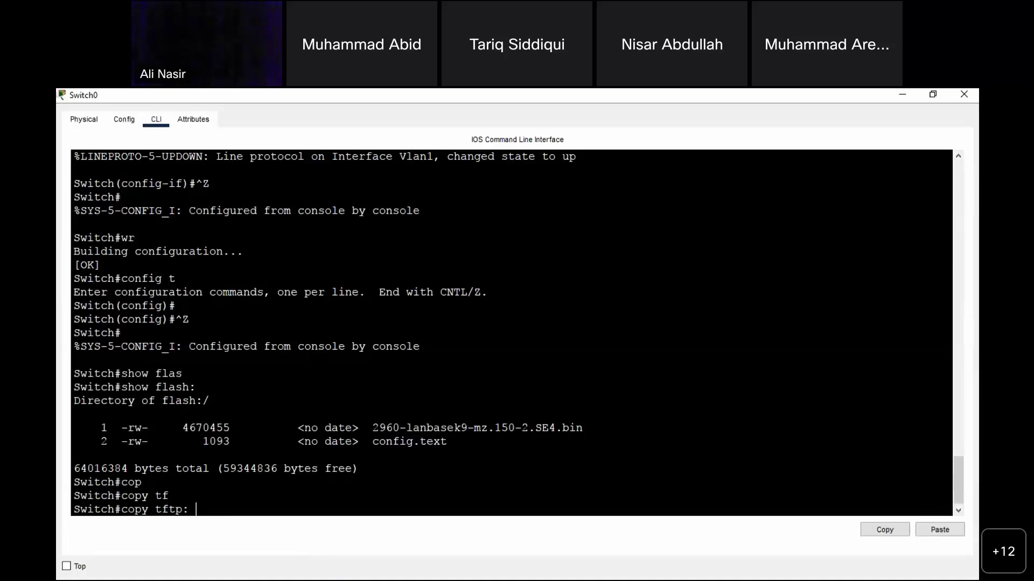
text(f)
key(Tab)
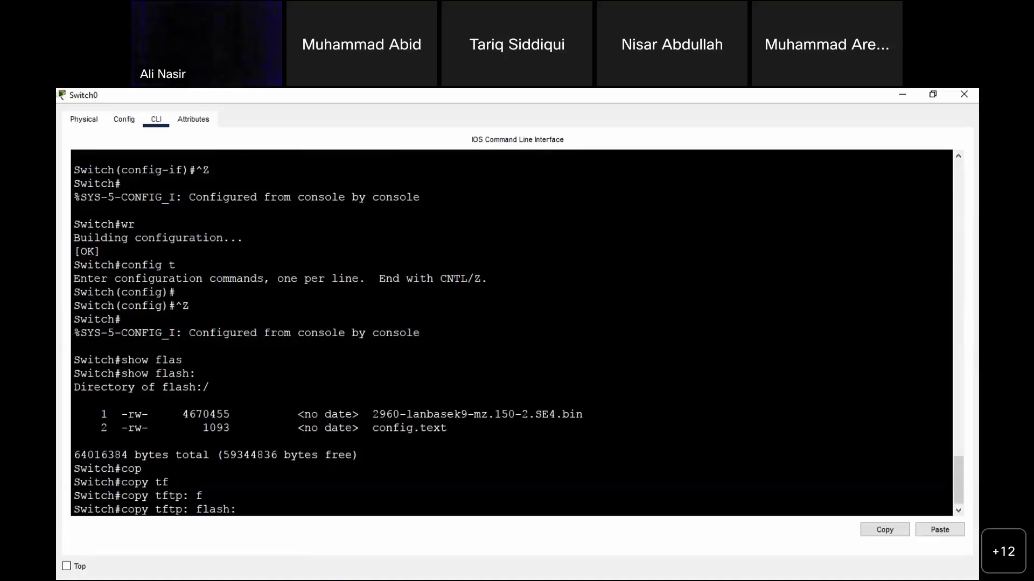
key(Return)
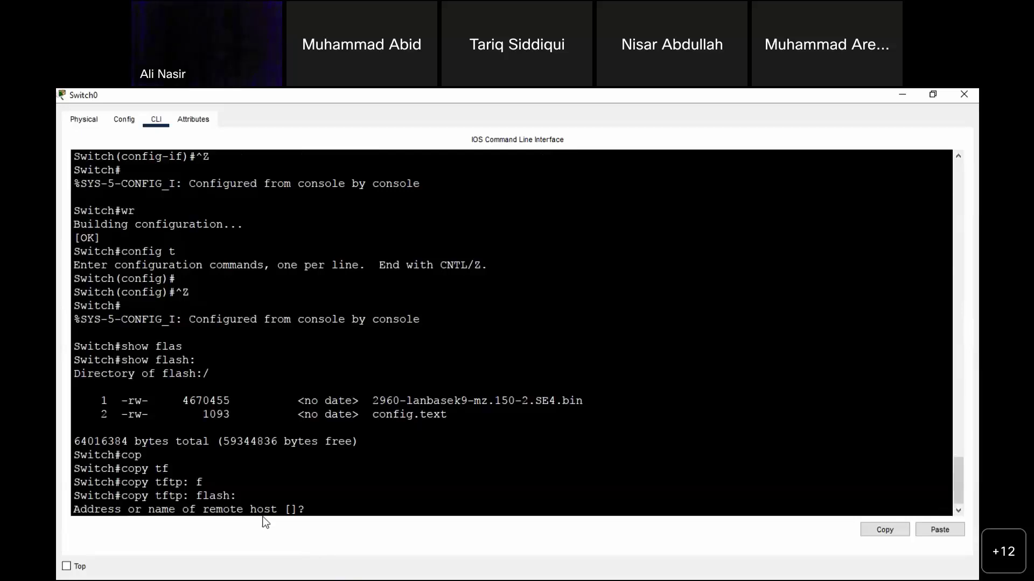
text(192.168.1.2)
key(Return)
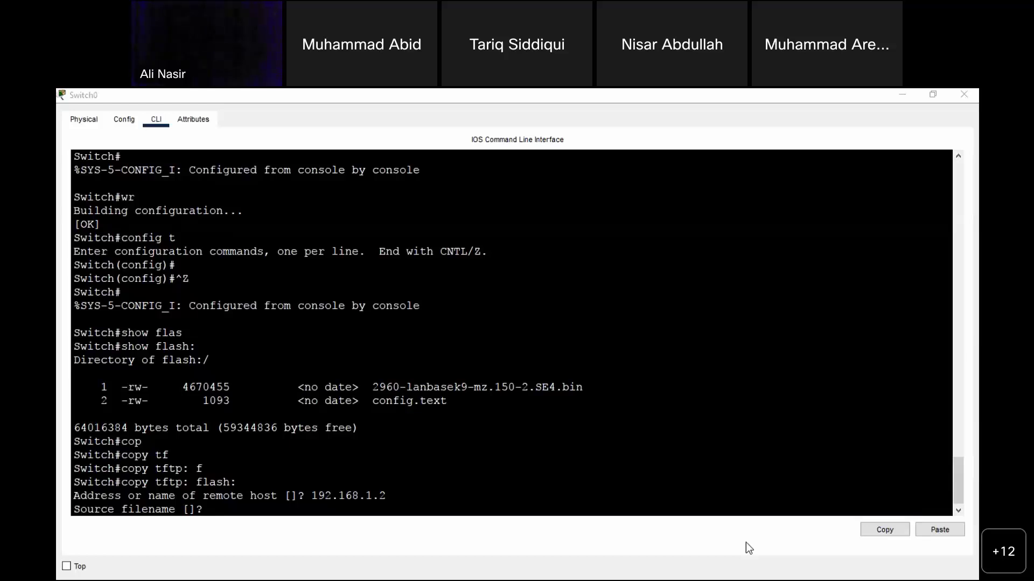
Find the c2960-lanbase-mz.122-25.FX.bin image in Server0's TFTP file list, with the server window maximized
key(alt+Tab)
click(534, 434)
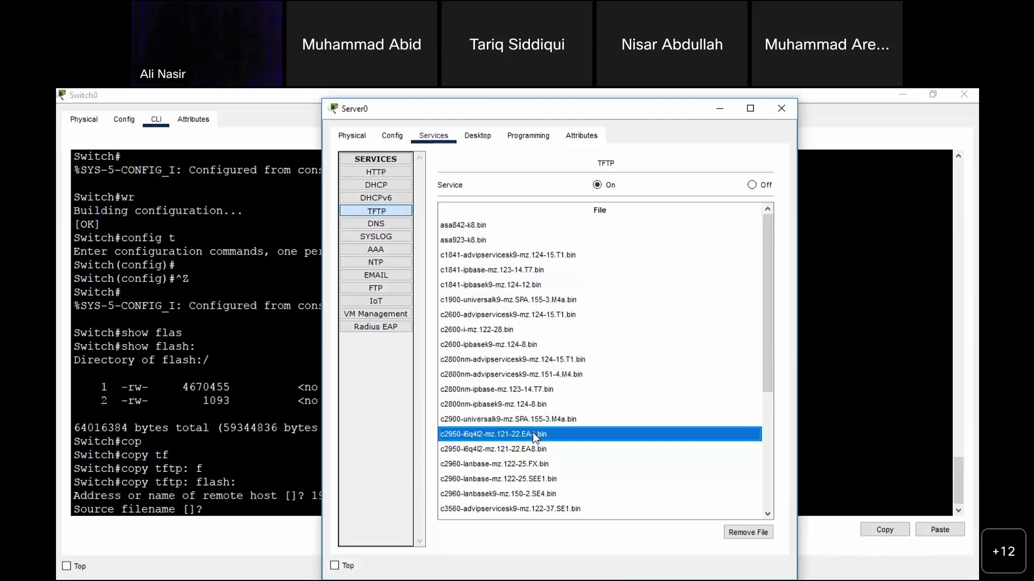
click(276, 509)
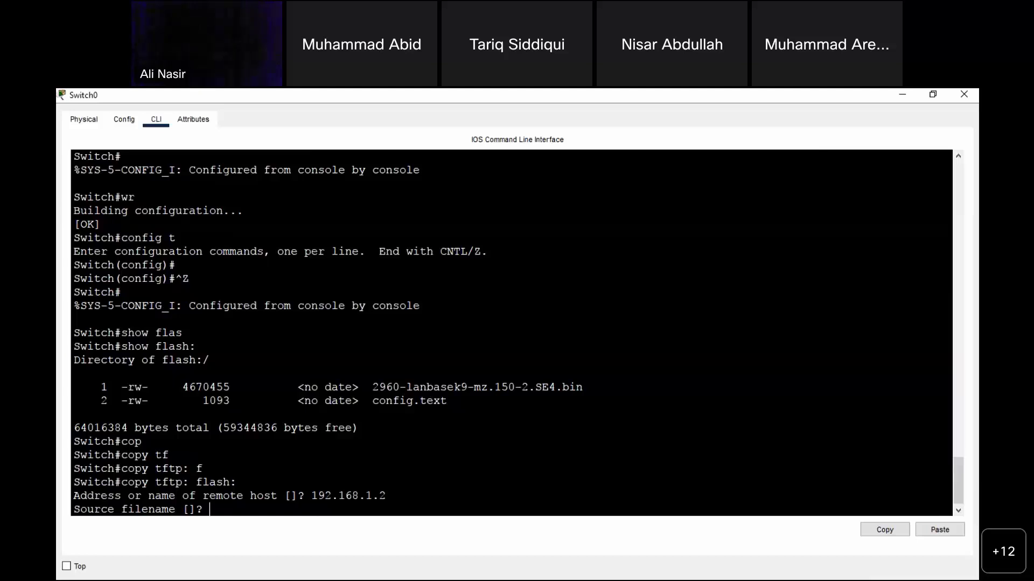
key(alt+Tab)
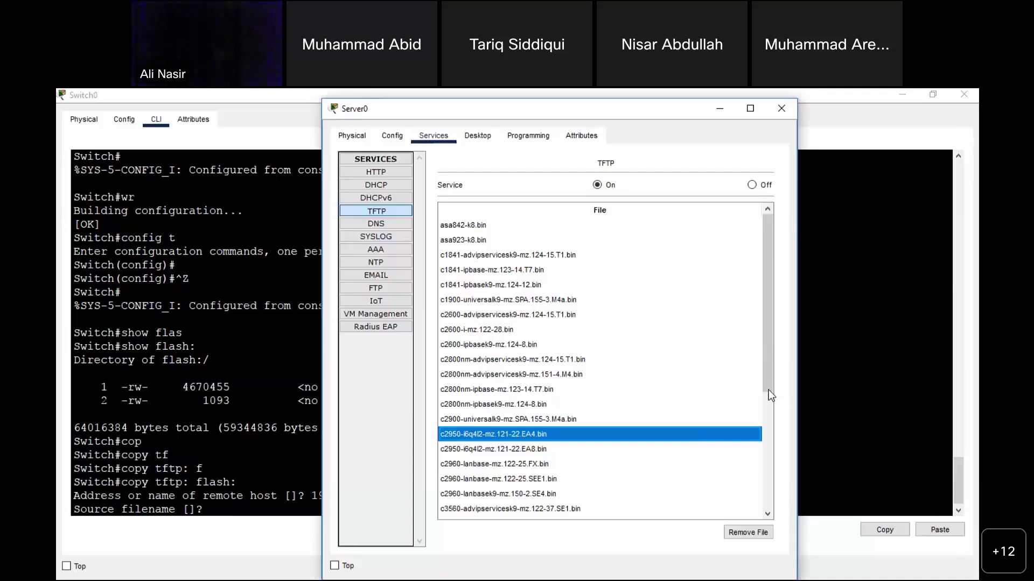
scroll(768, 390, down, 4)
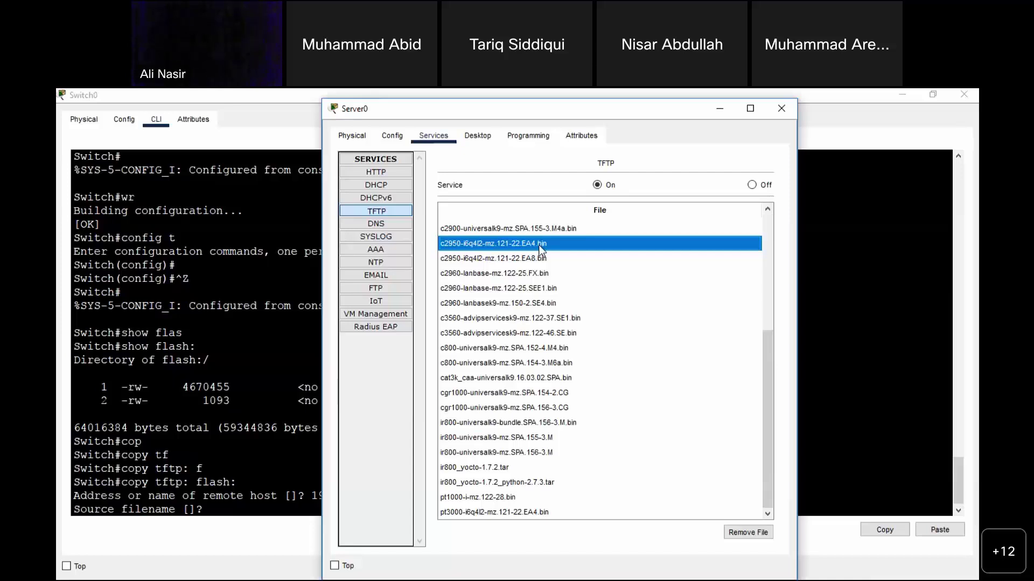
click(531, 274)
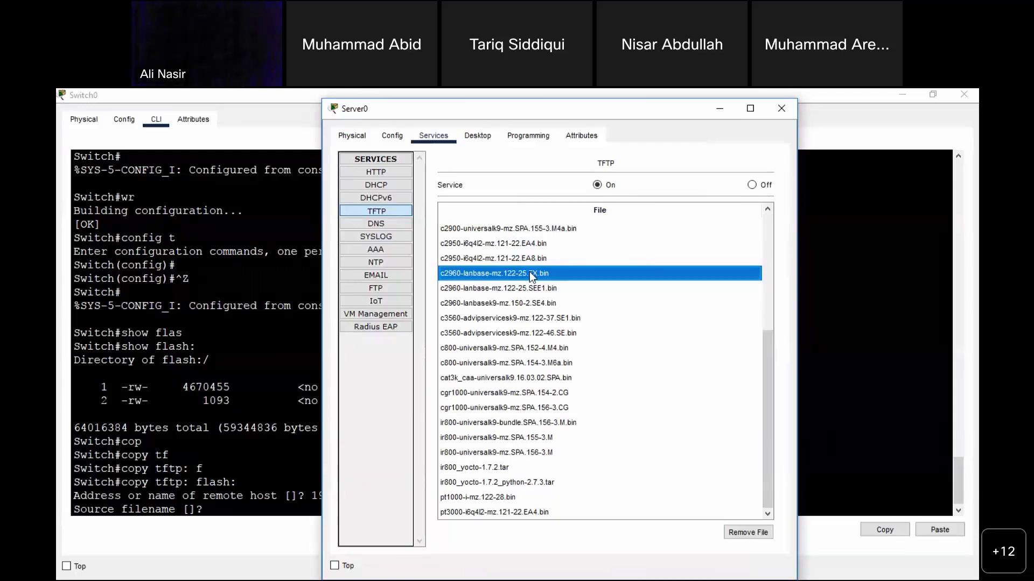
double_click(676, 110)
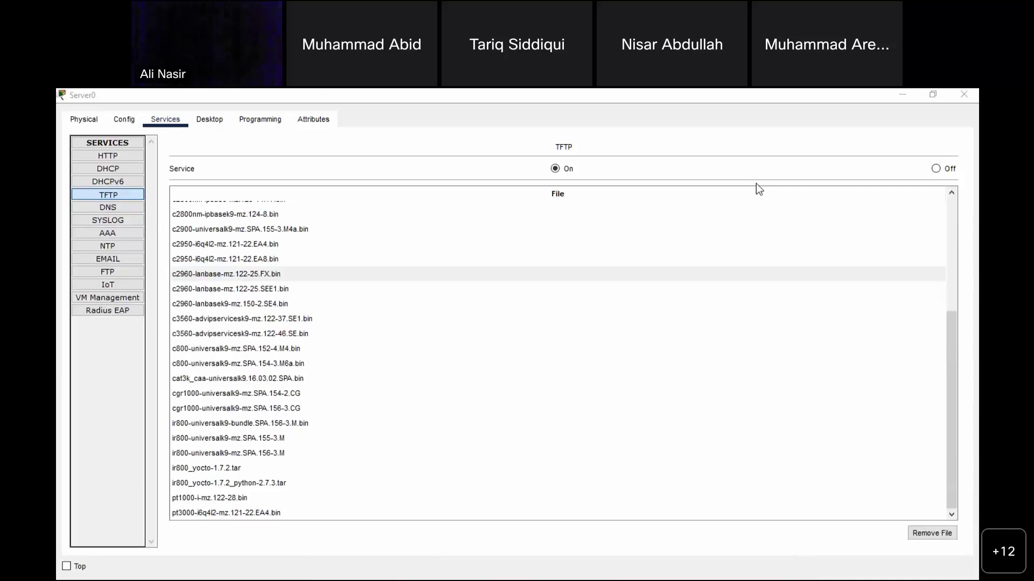
click(251, 274)
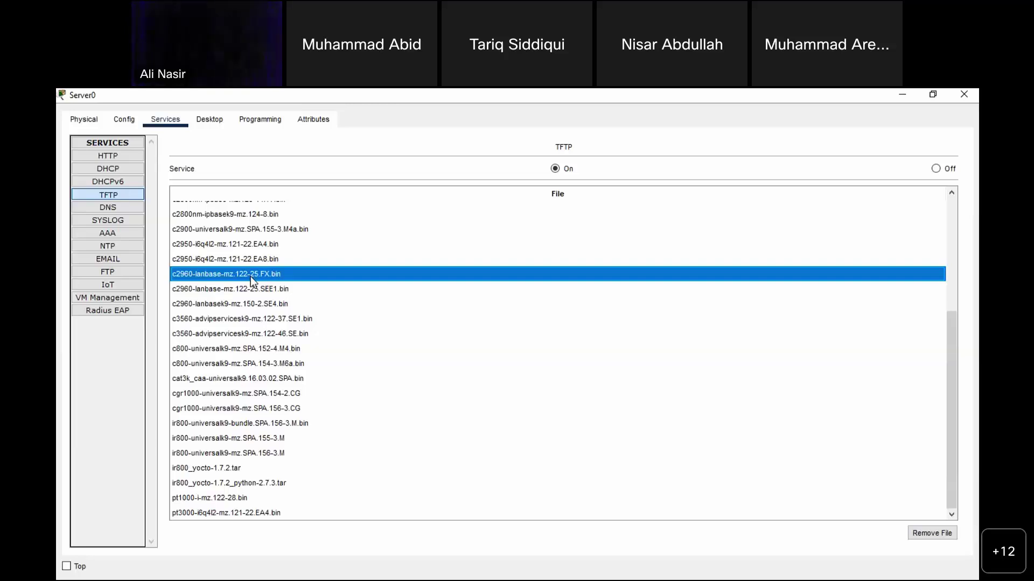
Give c2960-lanbase-mz.122-25.FX.bin as the source file and accept the default destination name to copy it to flash
key(alt+Tab)
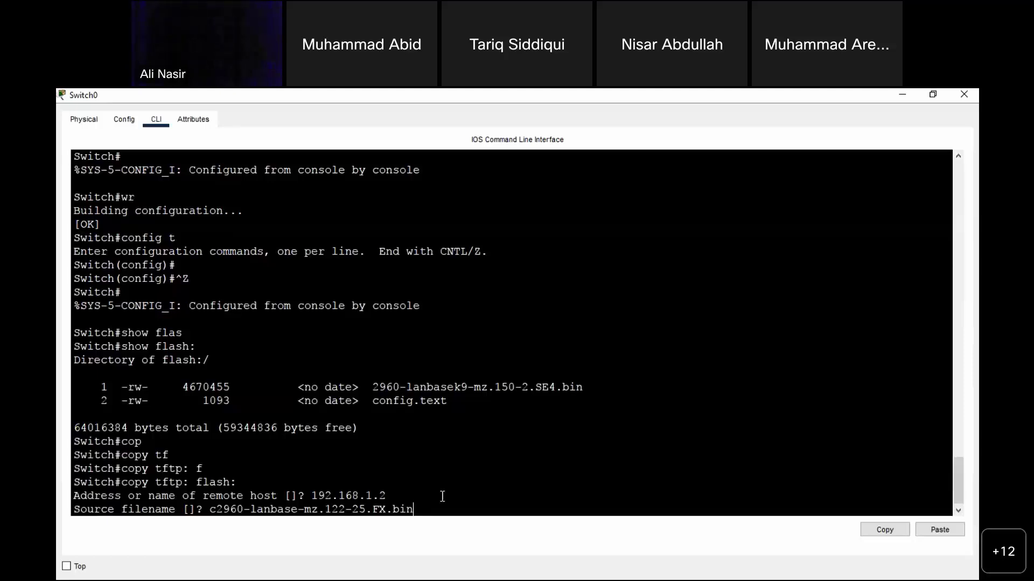
key(Return)
key(Return)
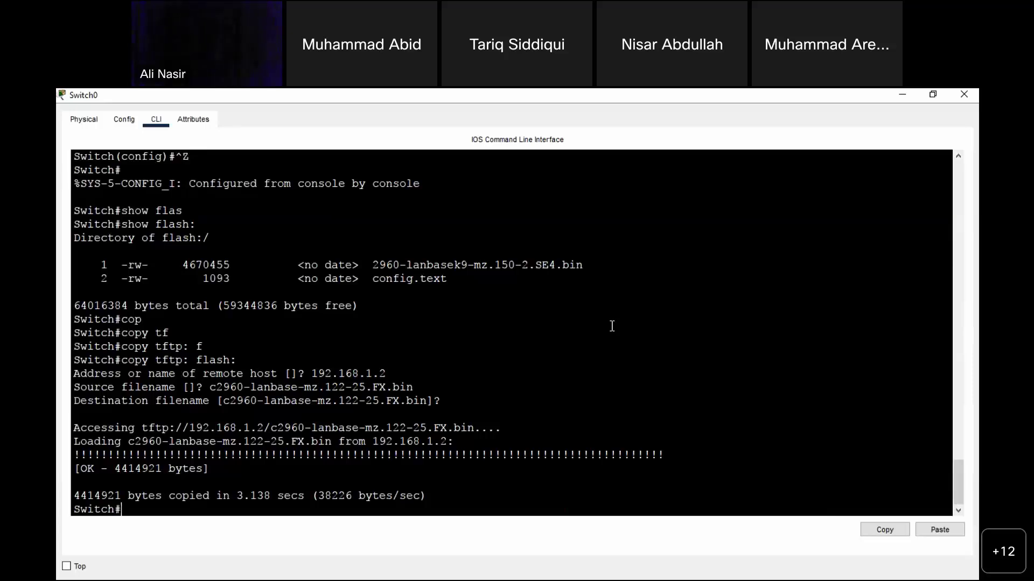
List the contents of Switch0's flash with the sh flash: command
double_click(77, 224)
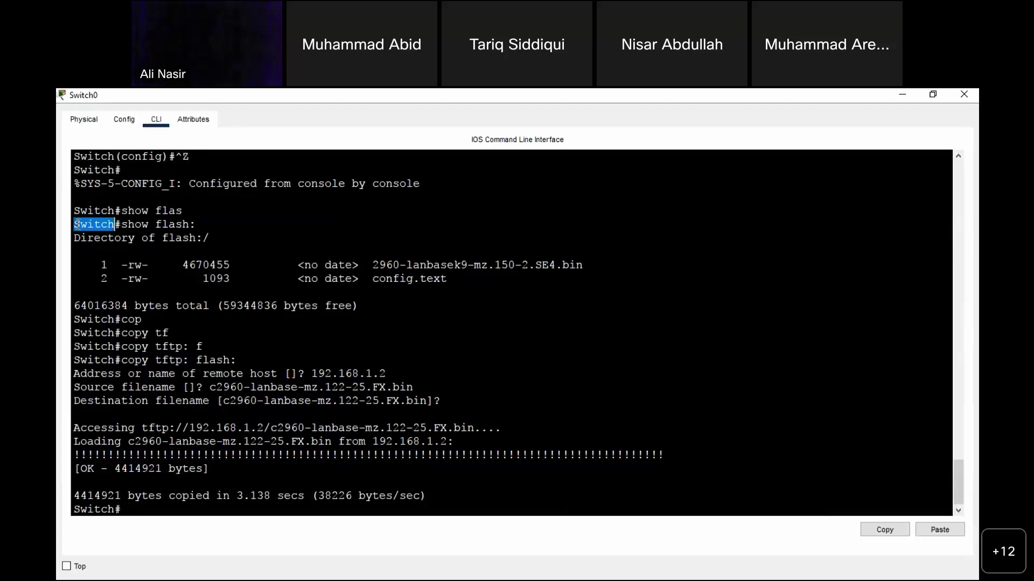
click(315, 223)
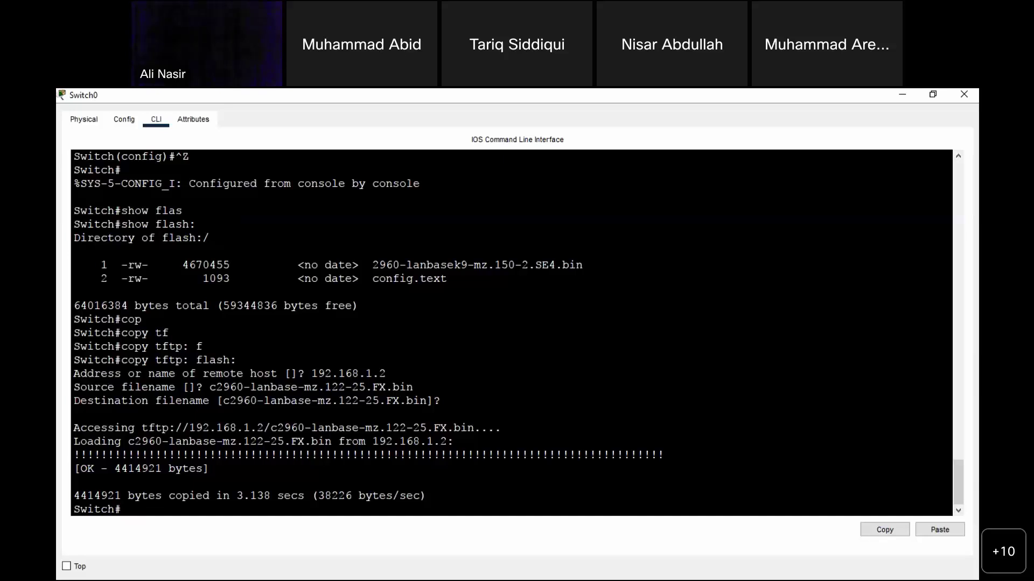
text(sh flash)
key(Tab)
key(Return)
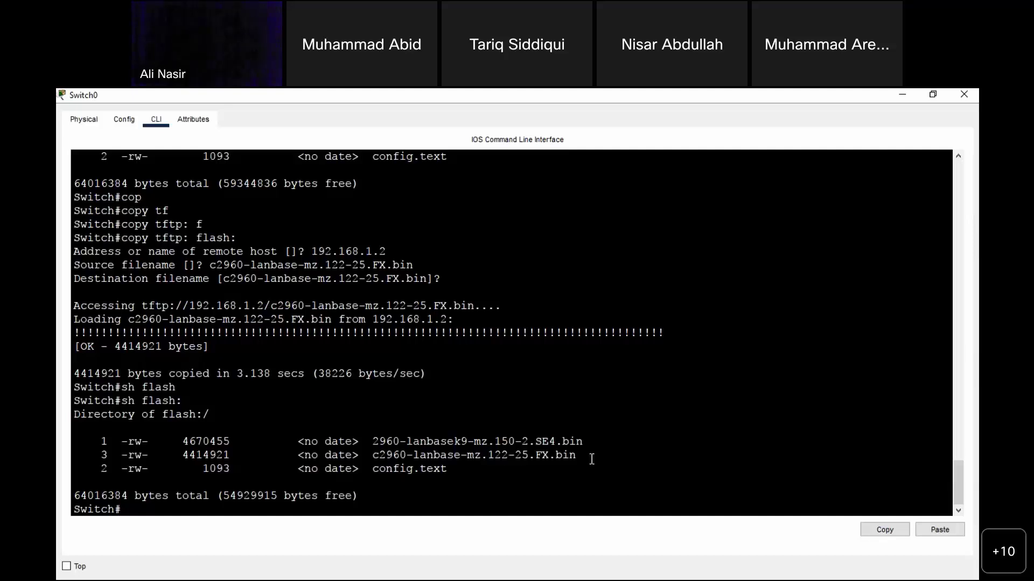
triple_click(407, 254)
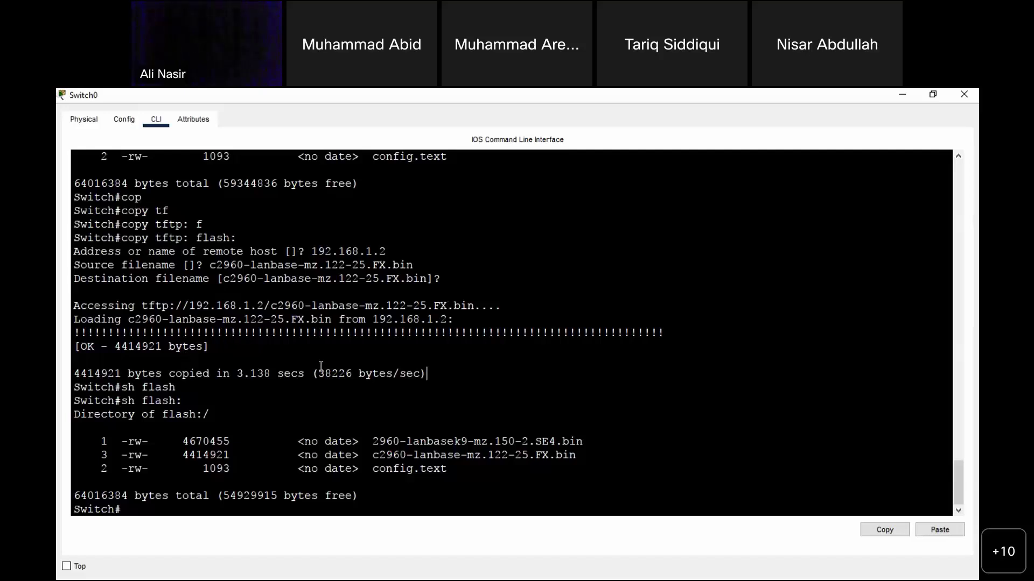
click(490, 371)
Minimize the switch window, review the c2960 images in Server0's maximized TFTP file list, and minimize the server window
click(904, 95)
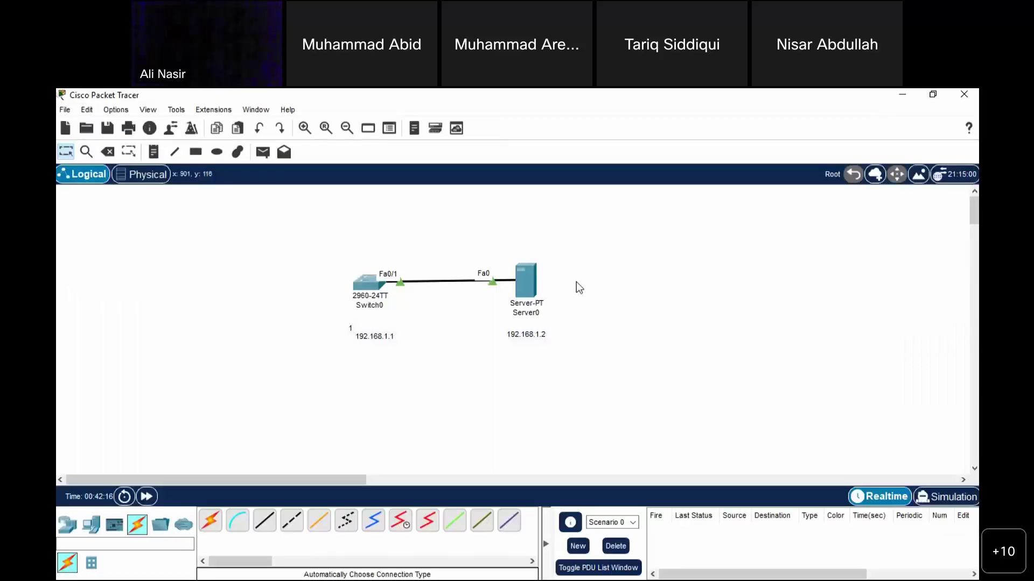
click(528, 285)
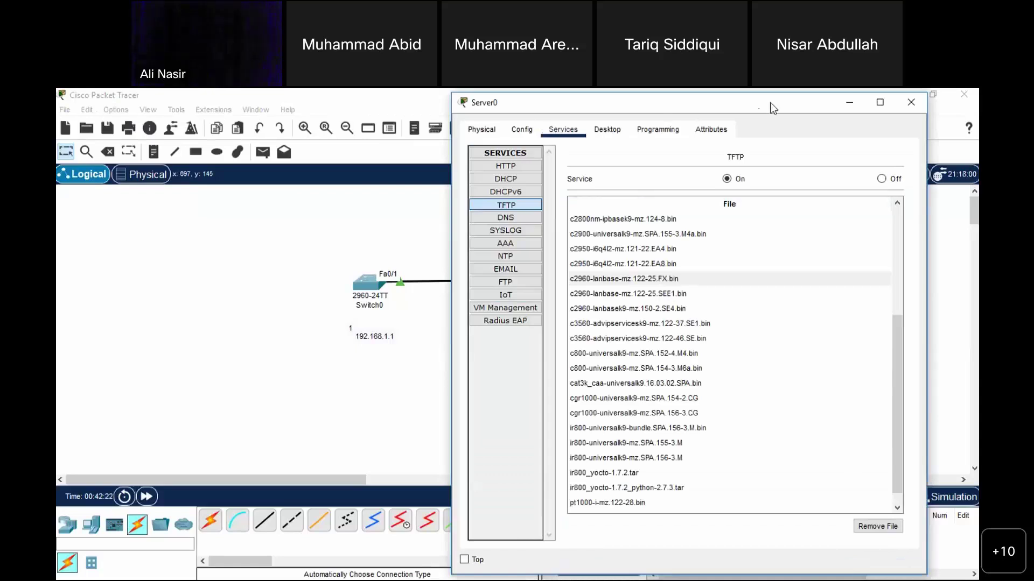
click(880, 102)
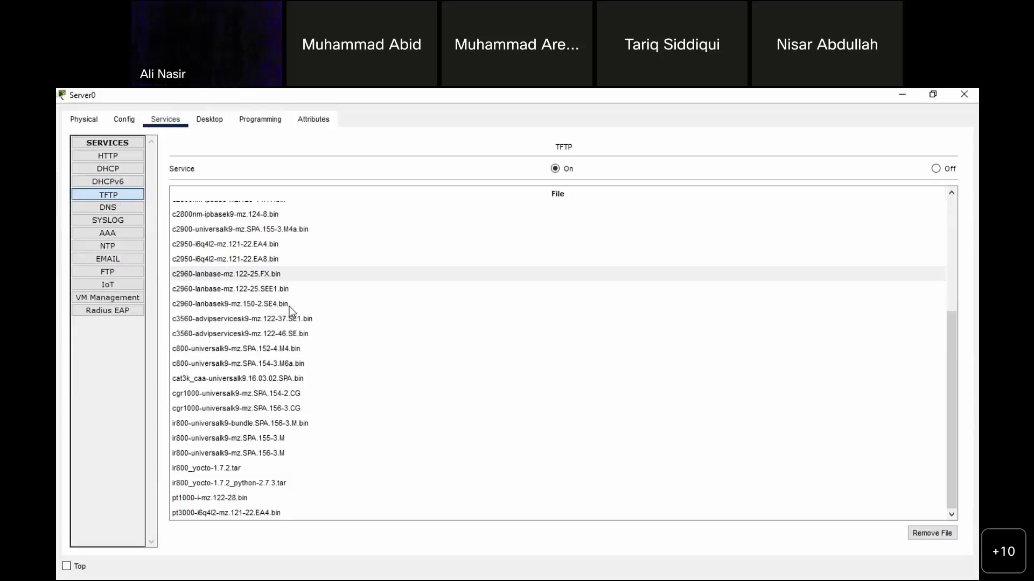
click(905, 93)
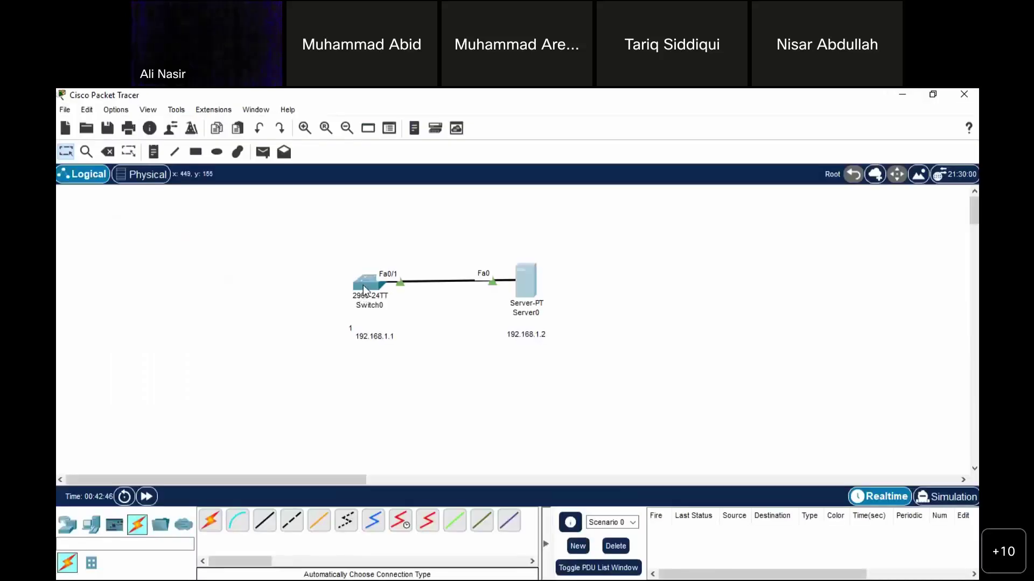
Glance at Switch0's command line, minimize it, view the tftpd32 search results in Firefox, and return to Packet Tracer
click(365, 289)
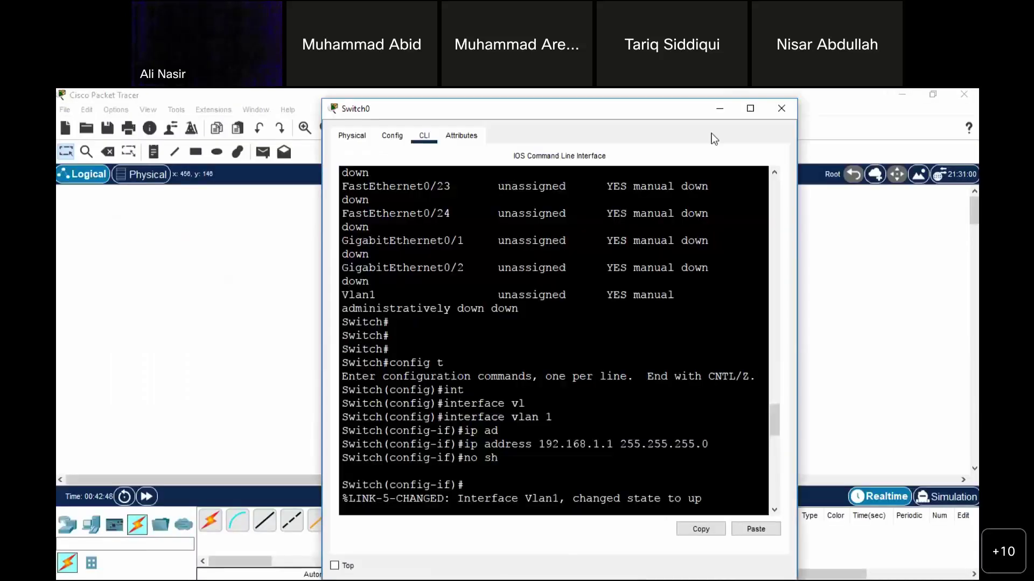
click(720, 110)
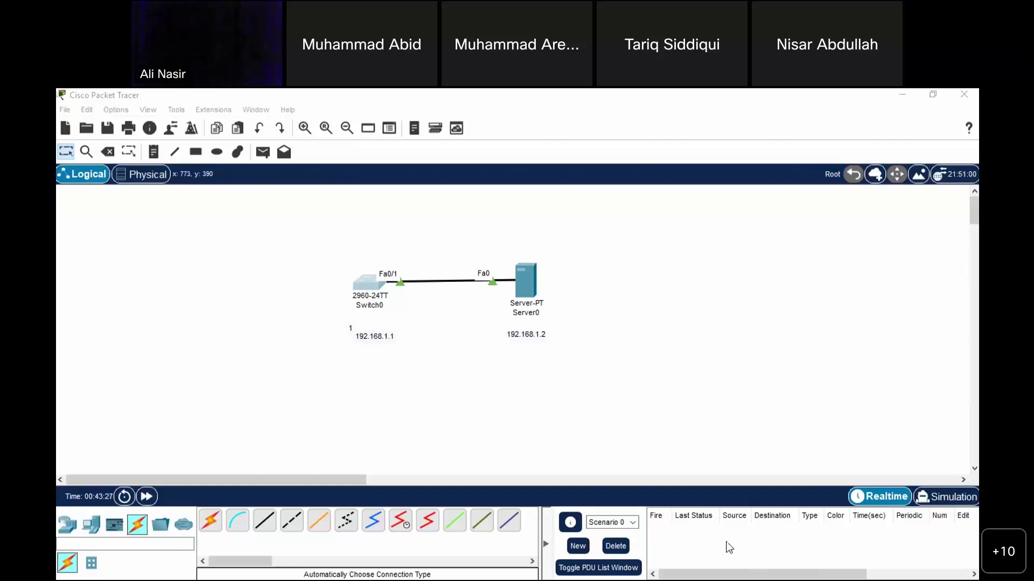
key(alt+Tab)
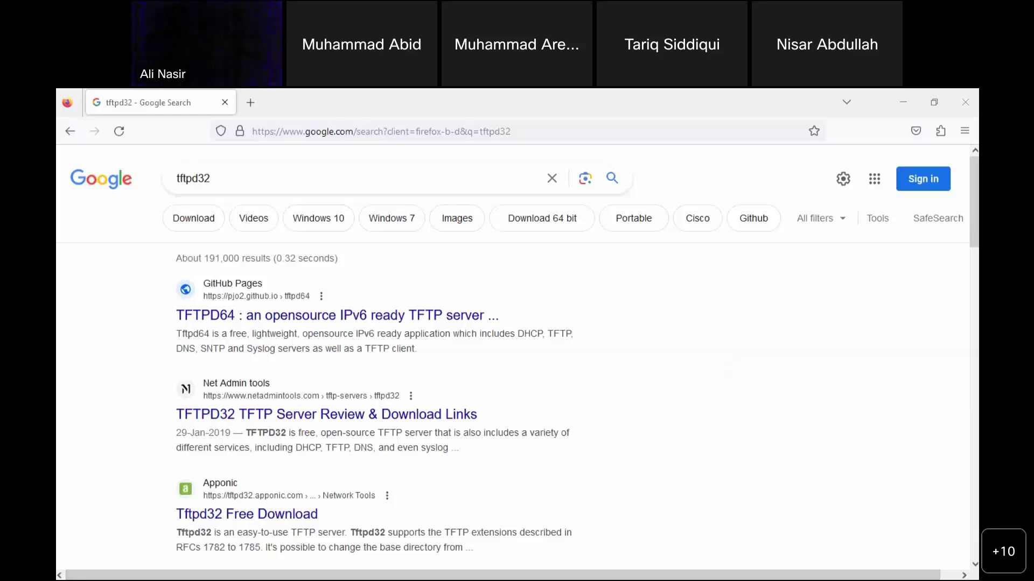
key(alt+Tab)
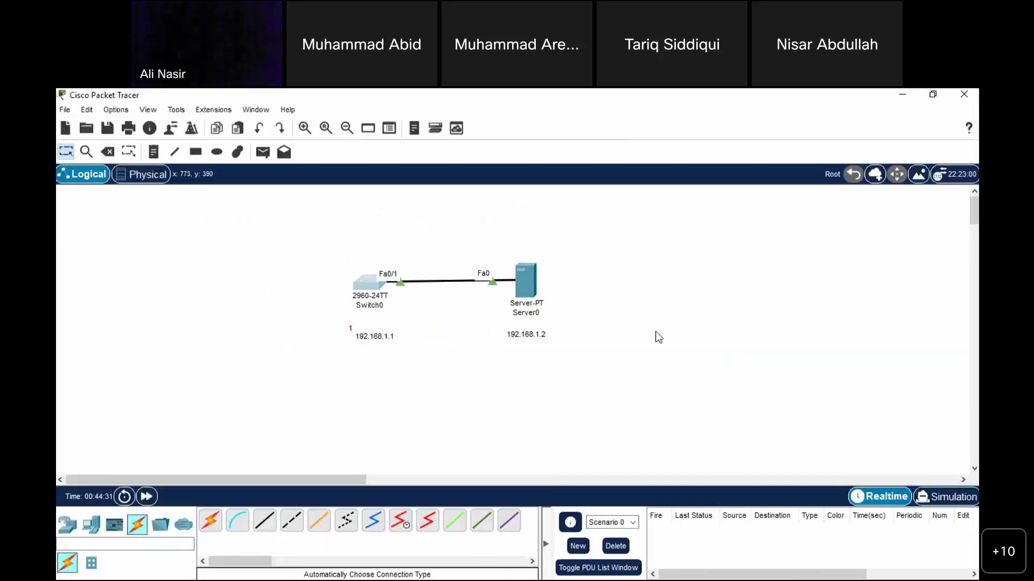
Reopen Switch0's command line maximized and save the running configuration with the wr command
click(364, 292)
drag(771, 414, 770, 481)
scroll(771, 440, down, 2)
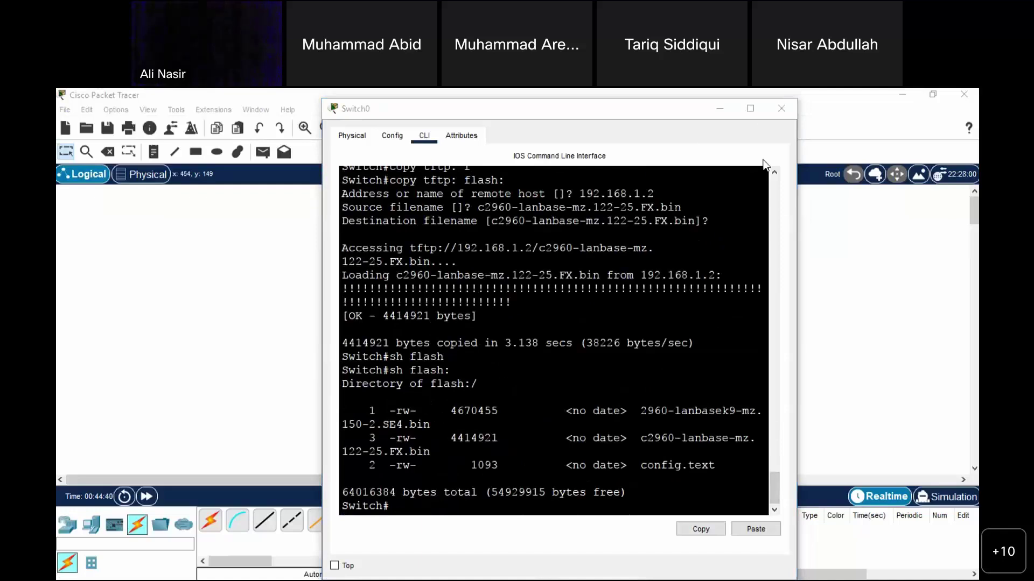
click(657, 139)
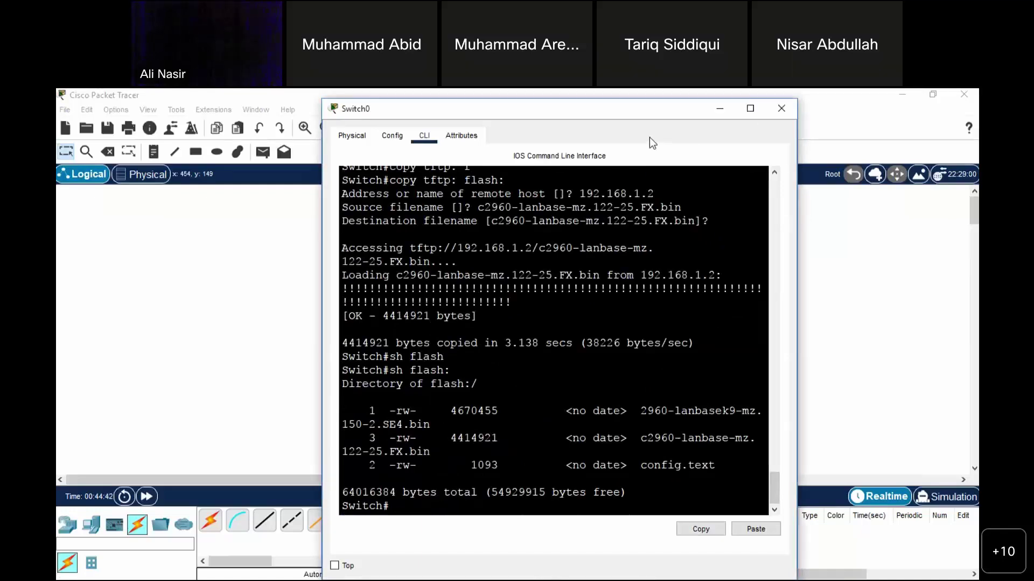
click(750, 109)
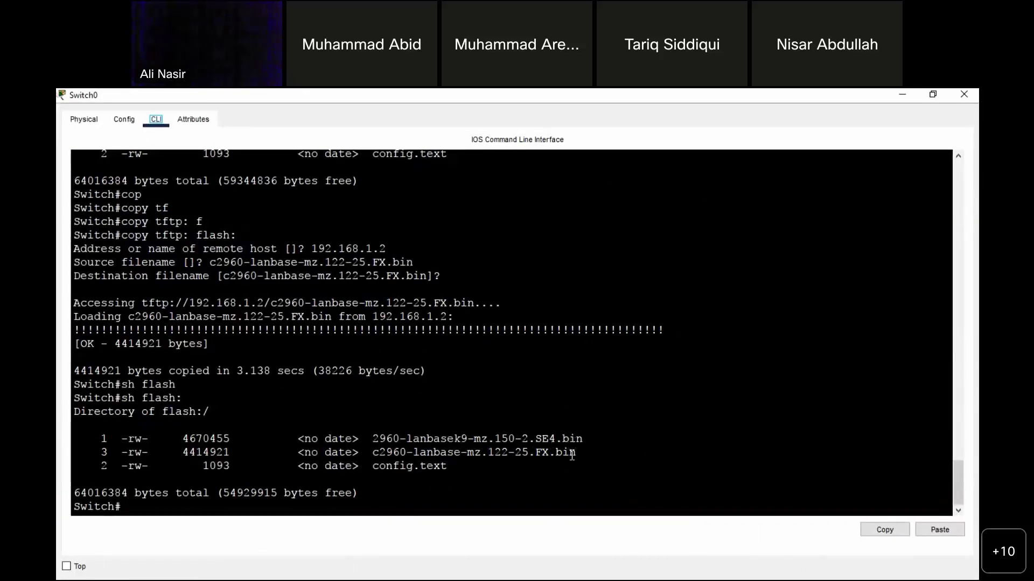
click(312, 510)
text(wr)
key(Return)
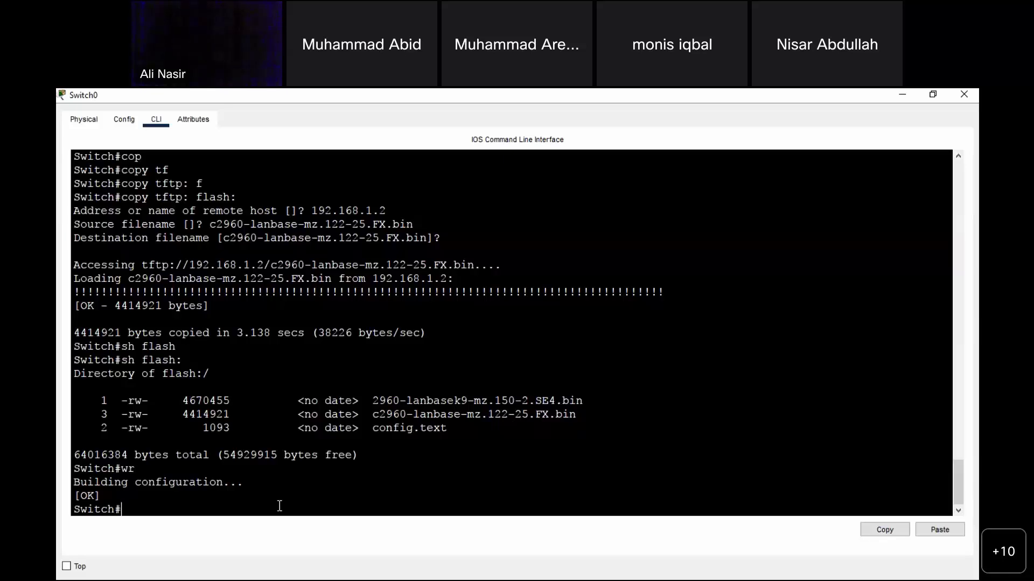
text(relaod)
key(Return)
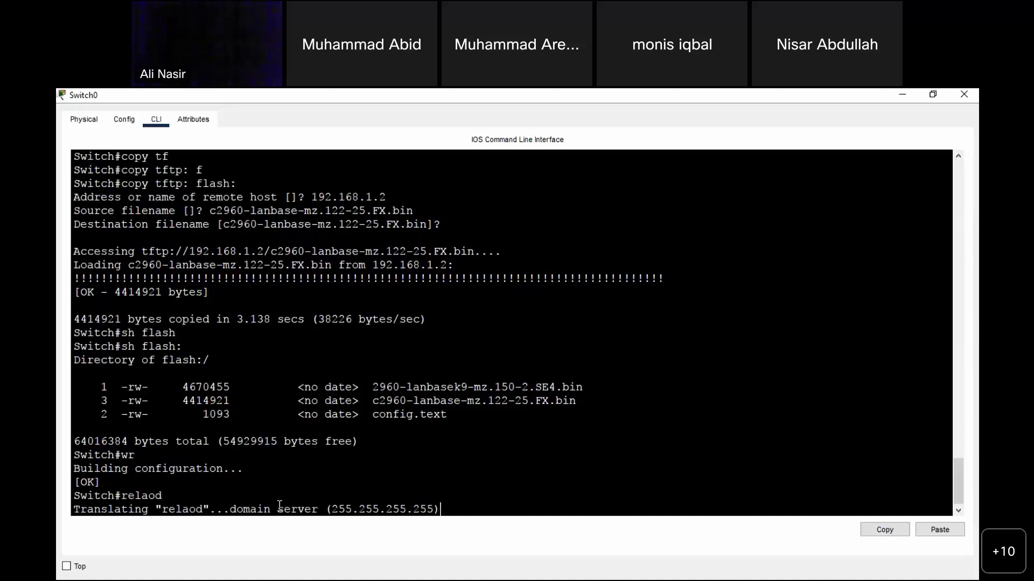
key(ctrl+shift+6)
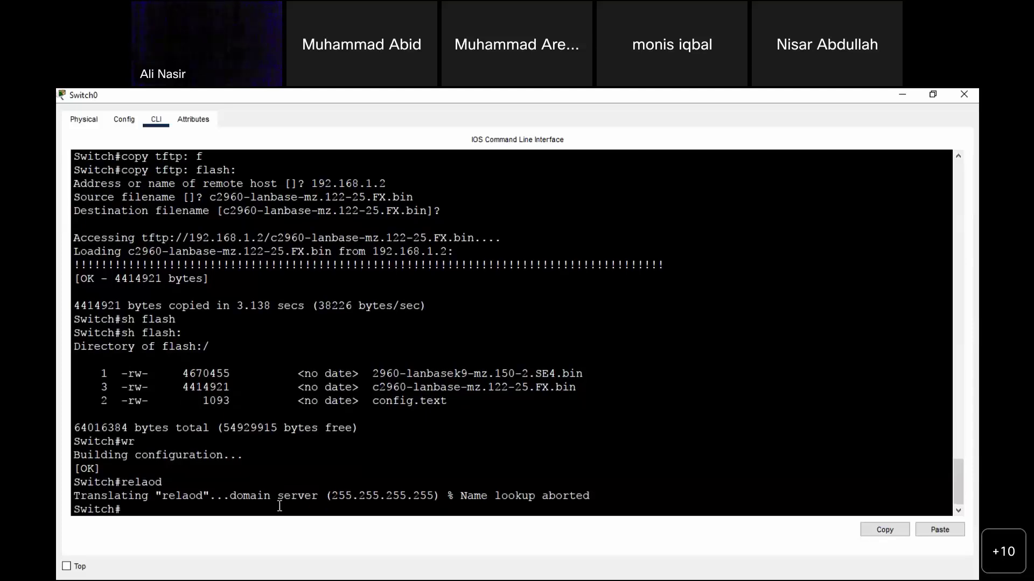
Restart the switch with the reload command, confirm the reload, and review its boot output
text(rwload)
key(BackSpace)
key(BackSpace)
key(BackSpace)
key(BackSpace)
key(BackSpace)
text(eload)
key(Return)
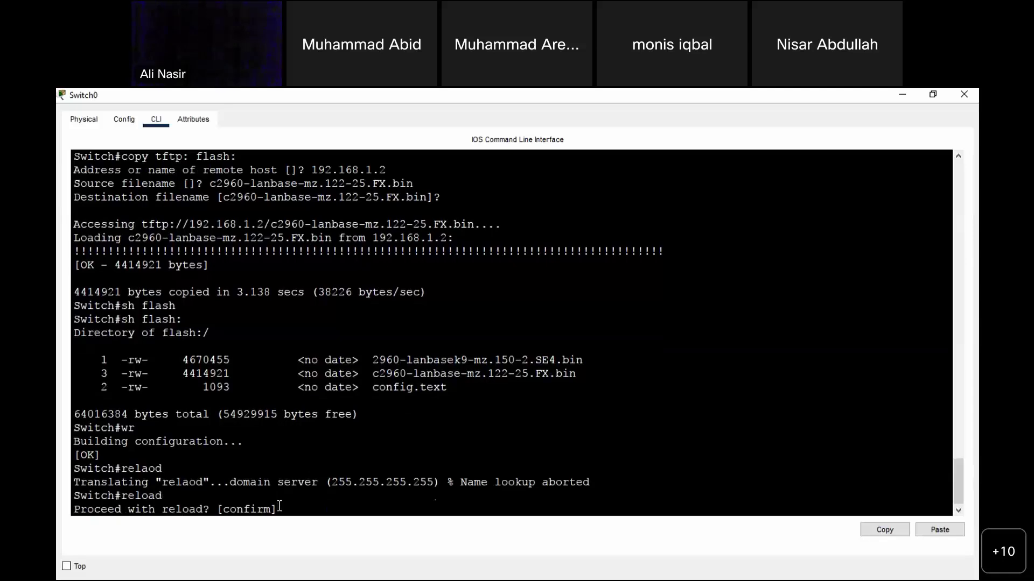
key(Return)
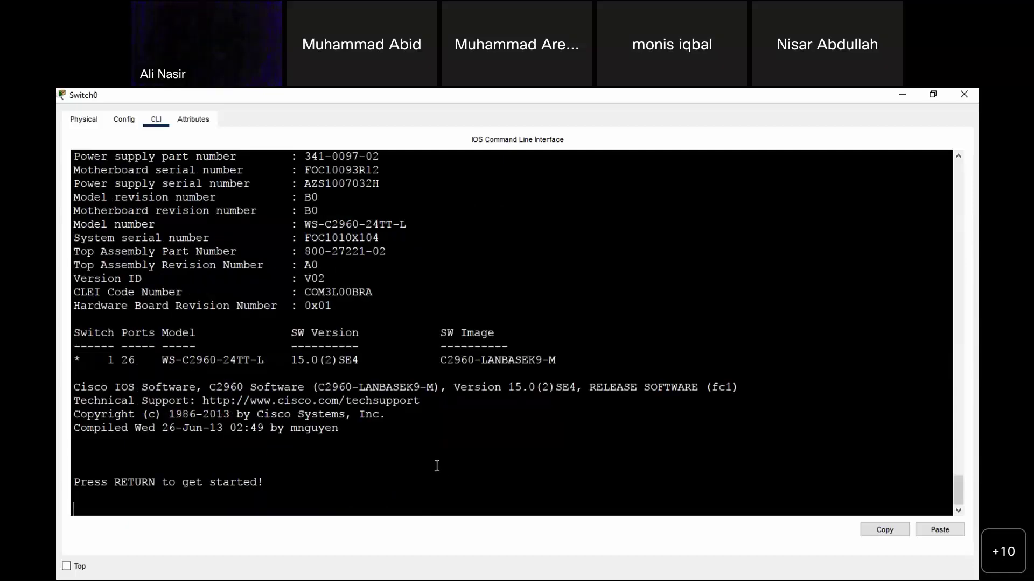
scroll(435, 466, up, 6)
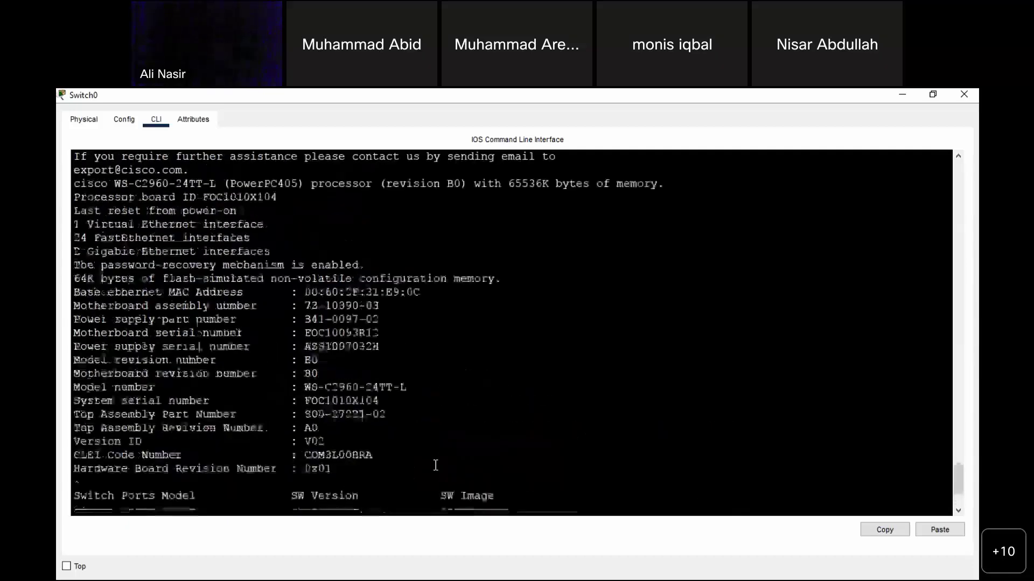
scroll(435, 465, up, 5)
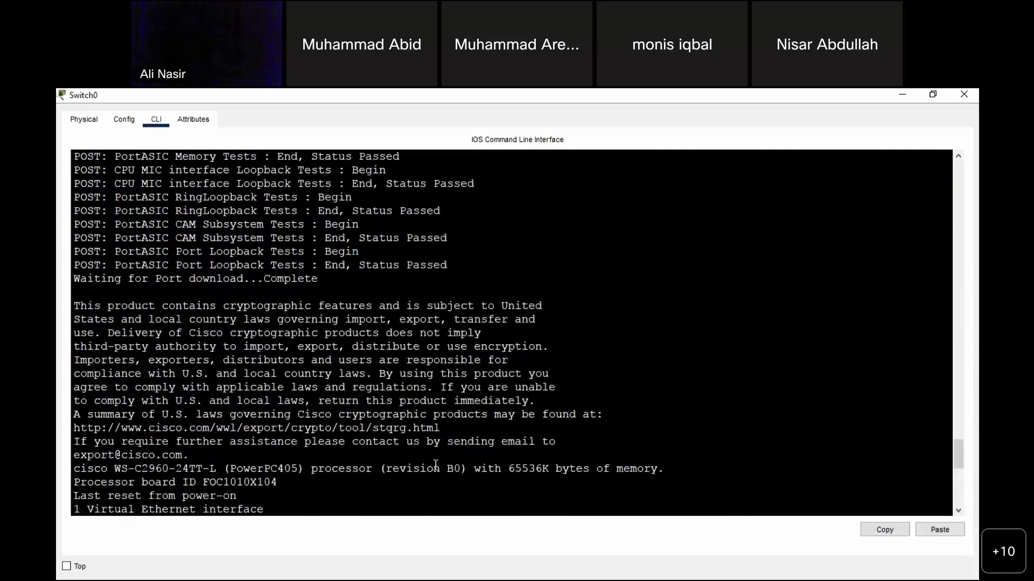
scroll(436, 465, up, 4)
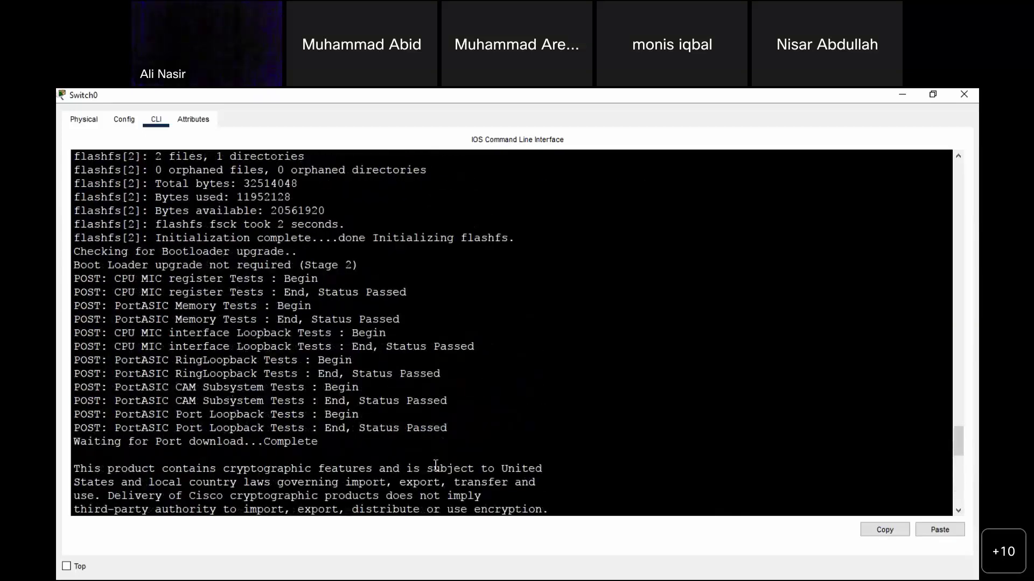
scroll(436, 465, up, 1)
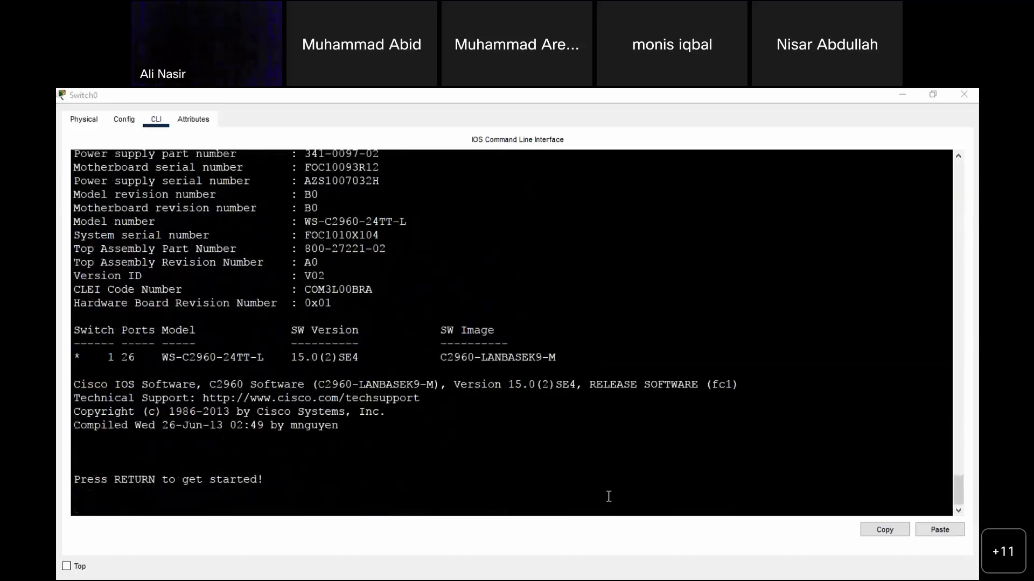
Start the switch's console session, enter privileged mode with en, and enter global configuration mode with config t
click(397, 506)
key(Return)
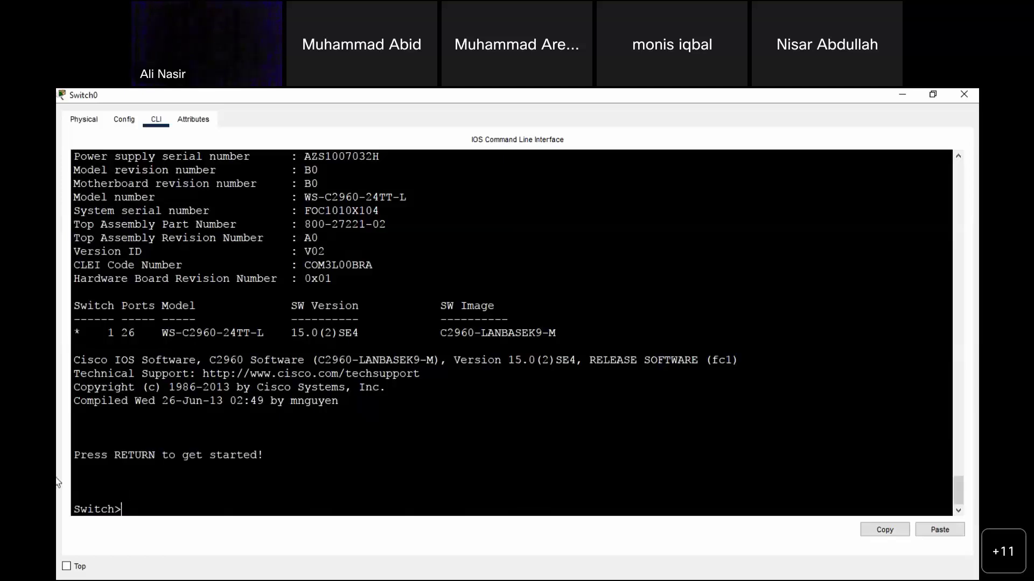
text(en)
key(Return)
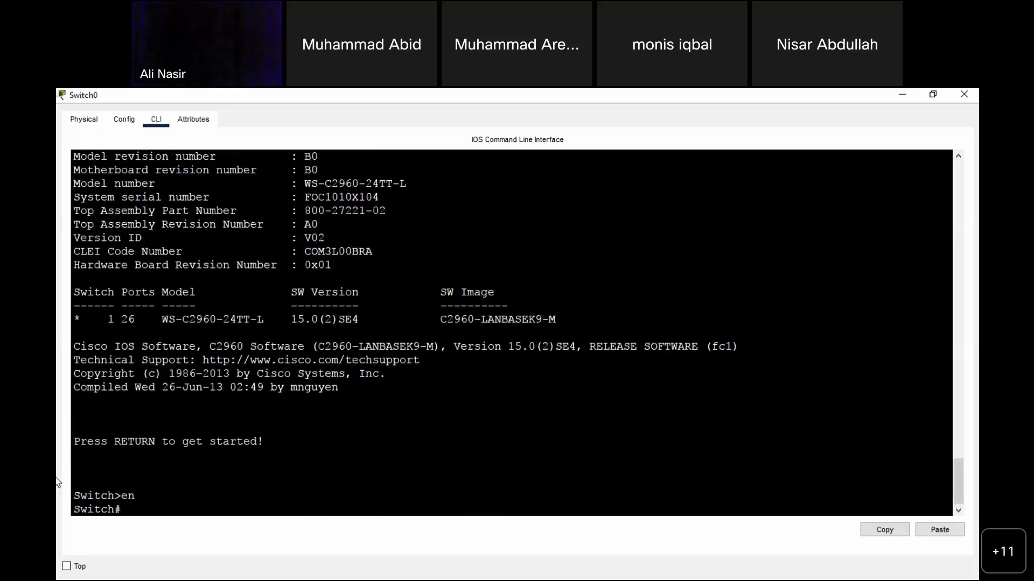
text(configt t)
key(Return)
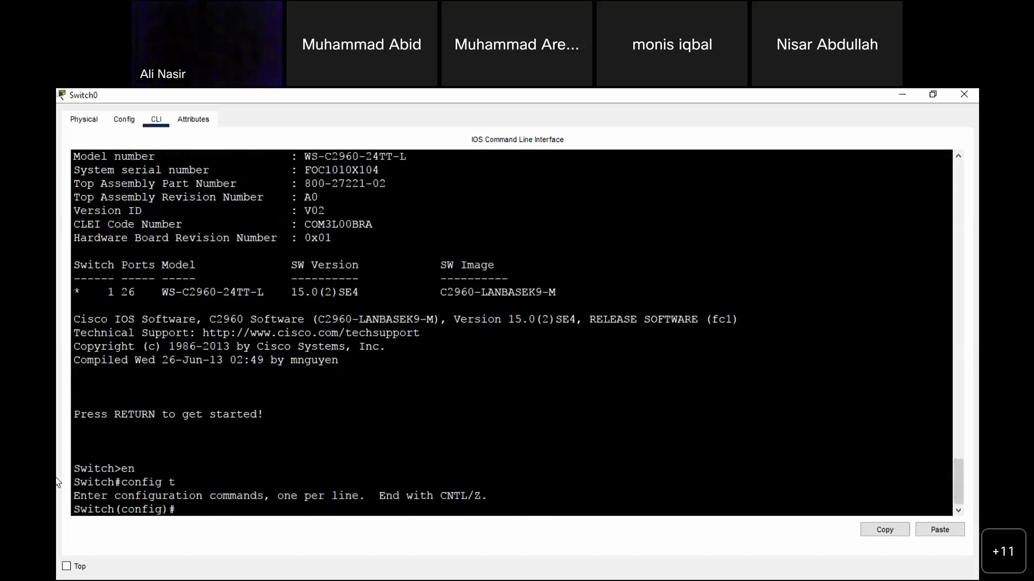
Set the switch's boot system image to c2960-lanbase-mz.122-25.FX.bin and return to privileged mode
text(boo)
key(Tab)
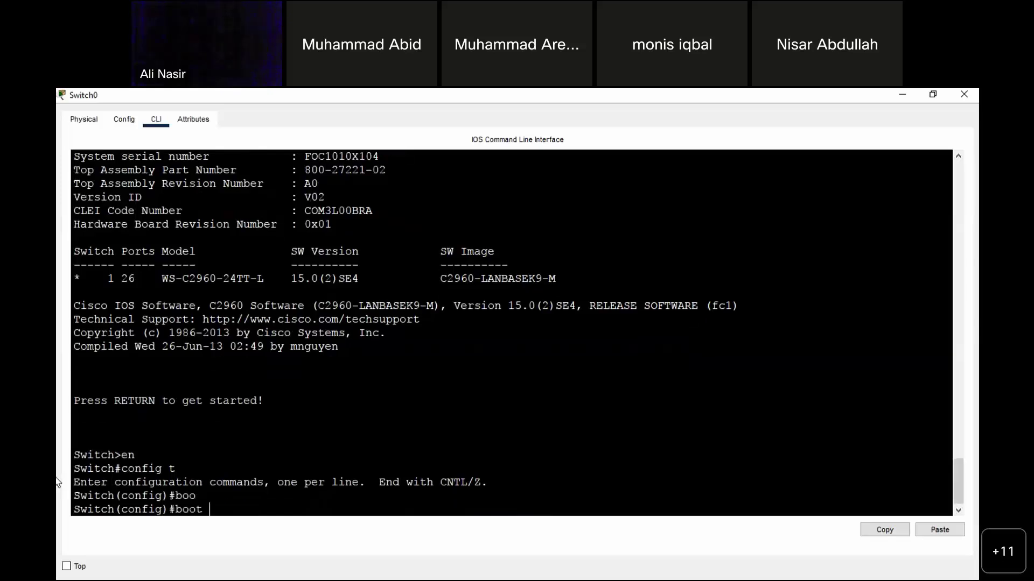
text(sy)
key(Tab)
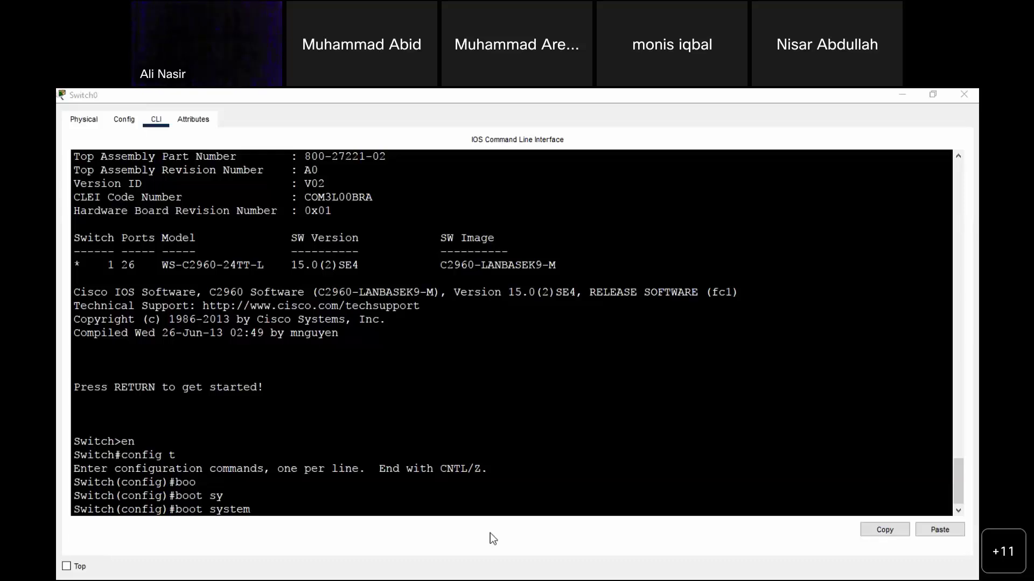
click(282, 274)
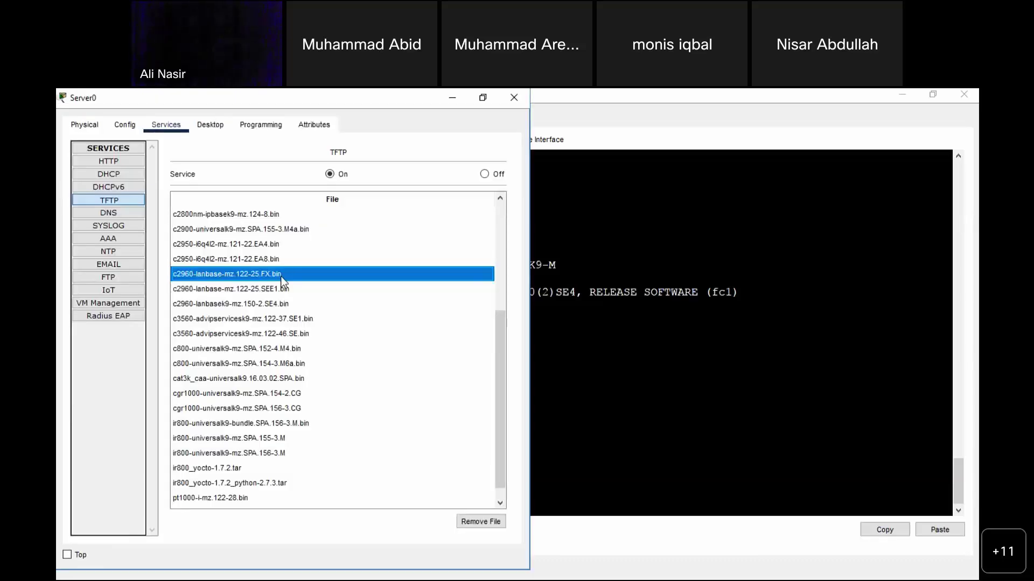
click(705, 376)
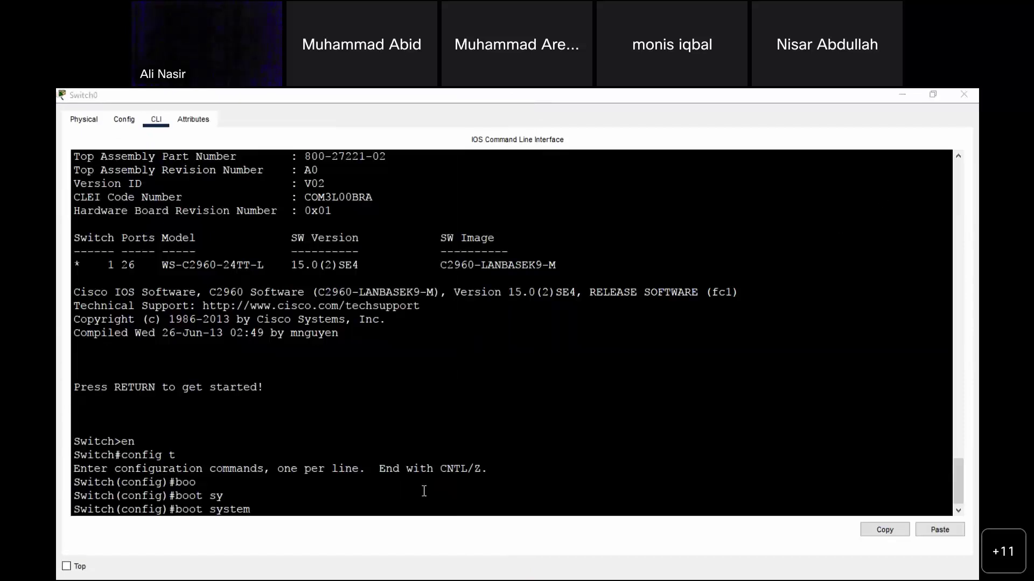
click(370, 506)
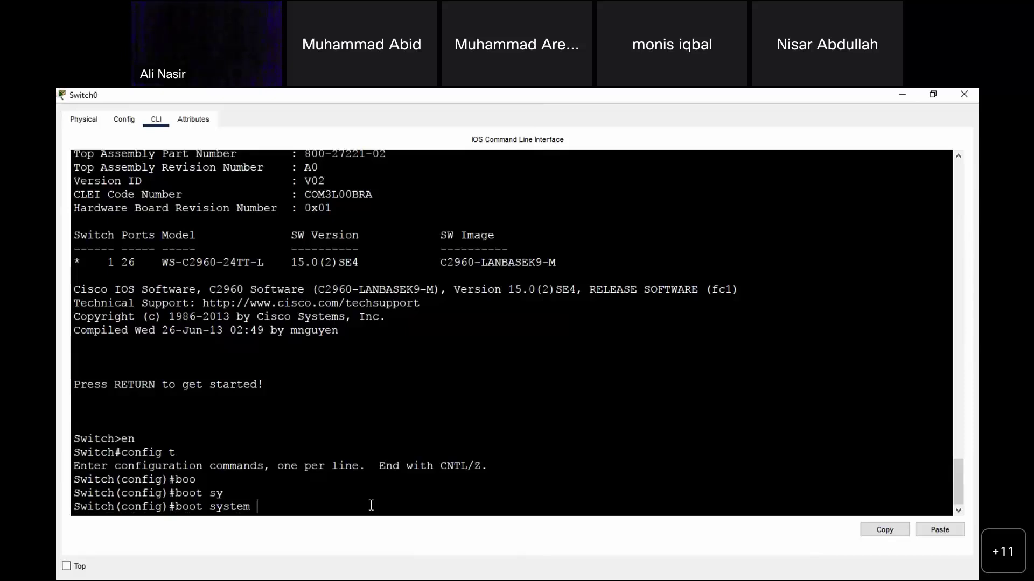
click(939, 530)
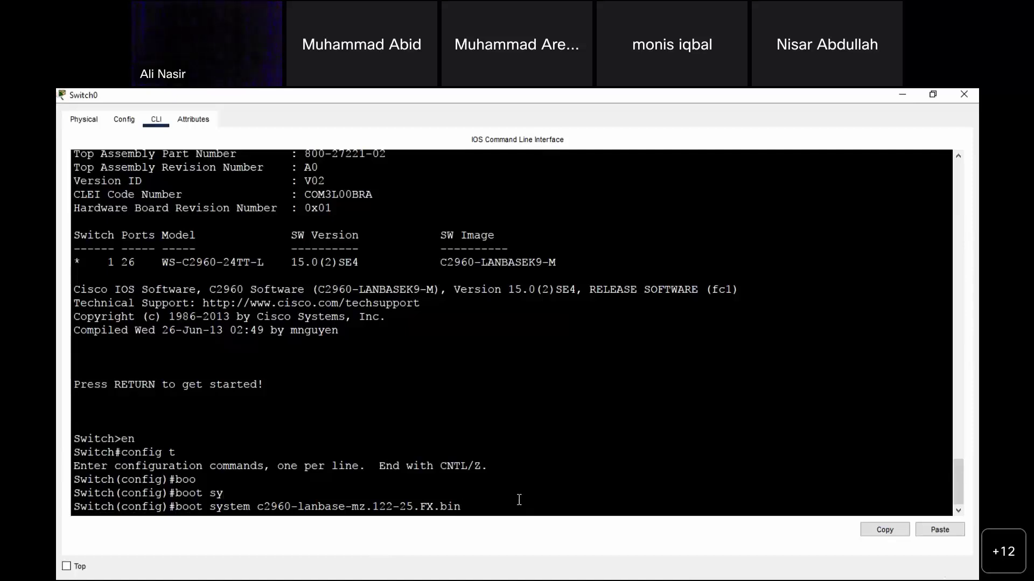
key(Return)
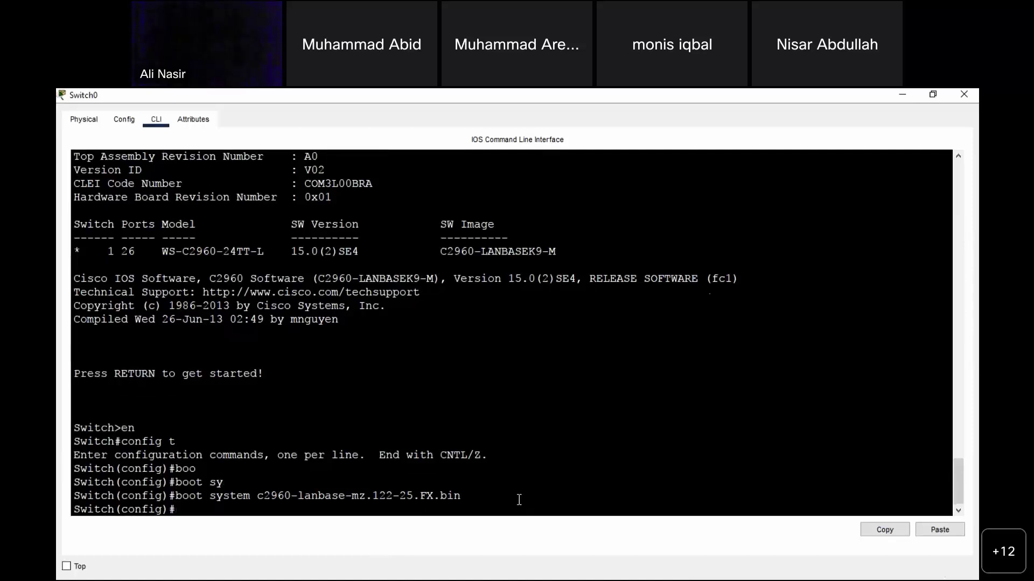
key(ctrl+z)
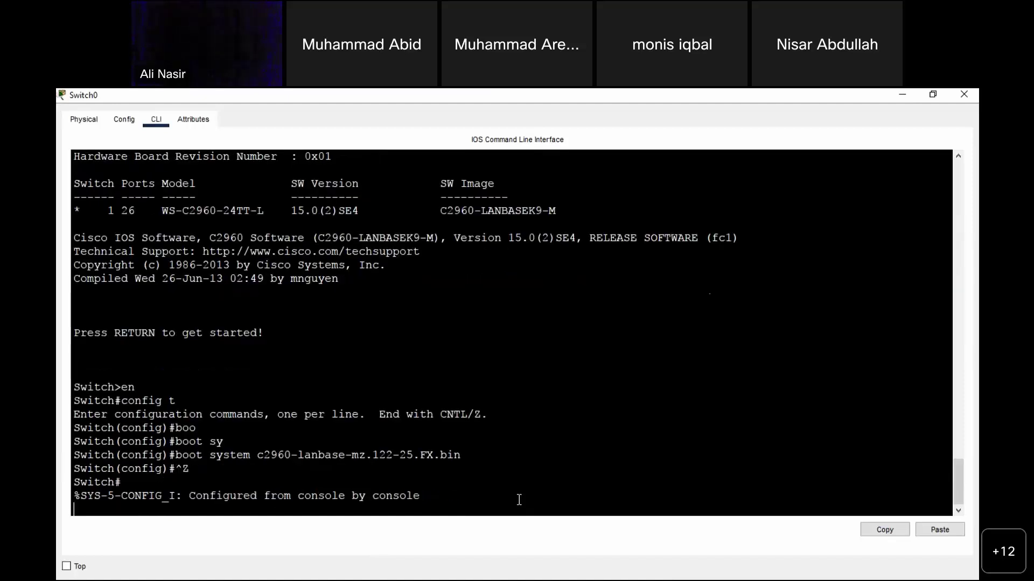
Save the running configuration with the wr command and restart the switch with reload, confirming the restart
key(Return)
text(wr)
key(Return)
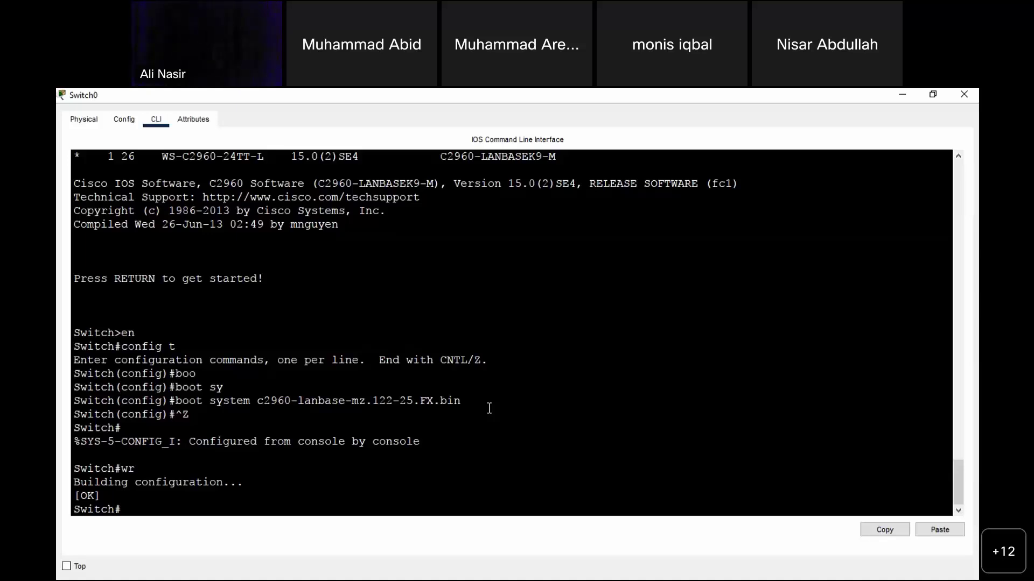
text(reload)
key(Return)
key(Return)
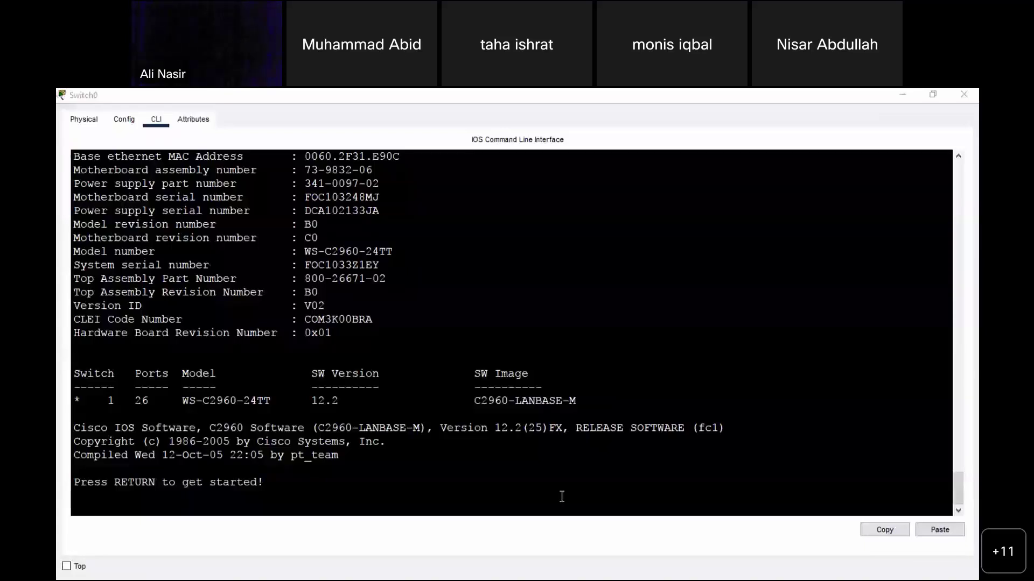
Start the restarted switch's console session, enter privileged mode with enable, and open global configuration mode with config t
key(Return)
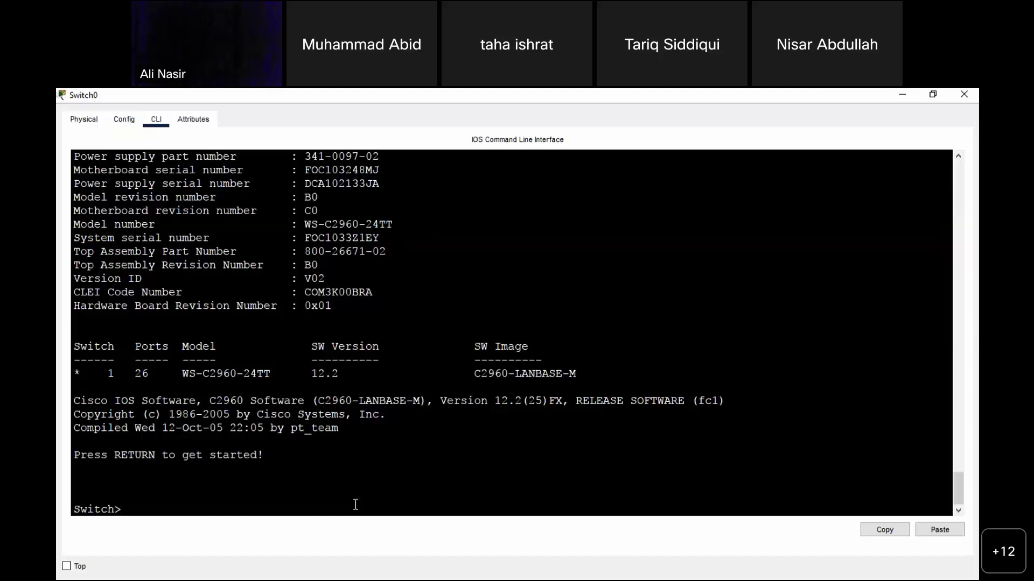
text(en)
key(Tab)
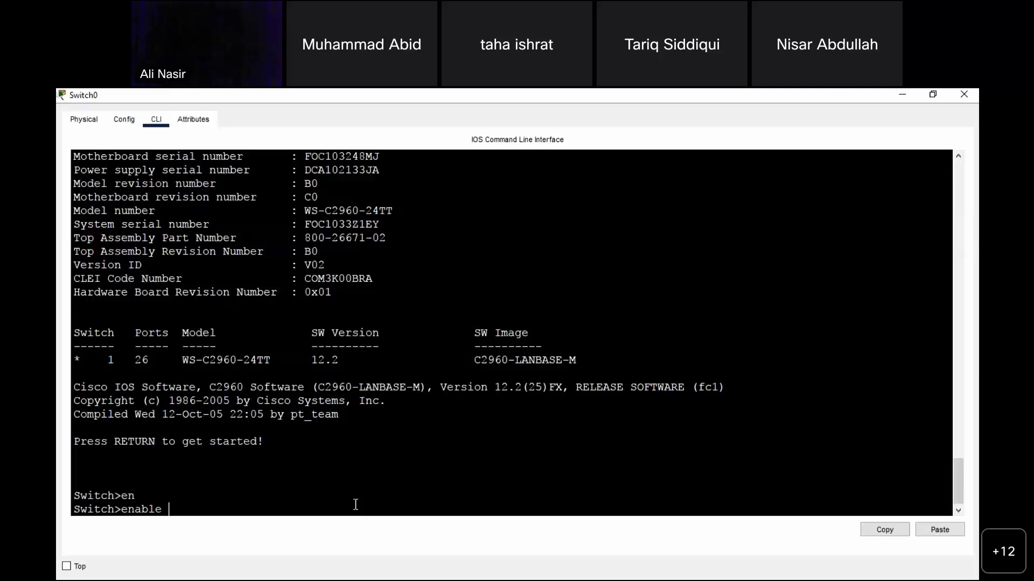
key(Return)
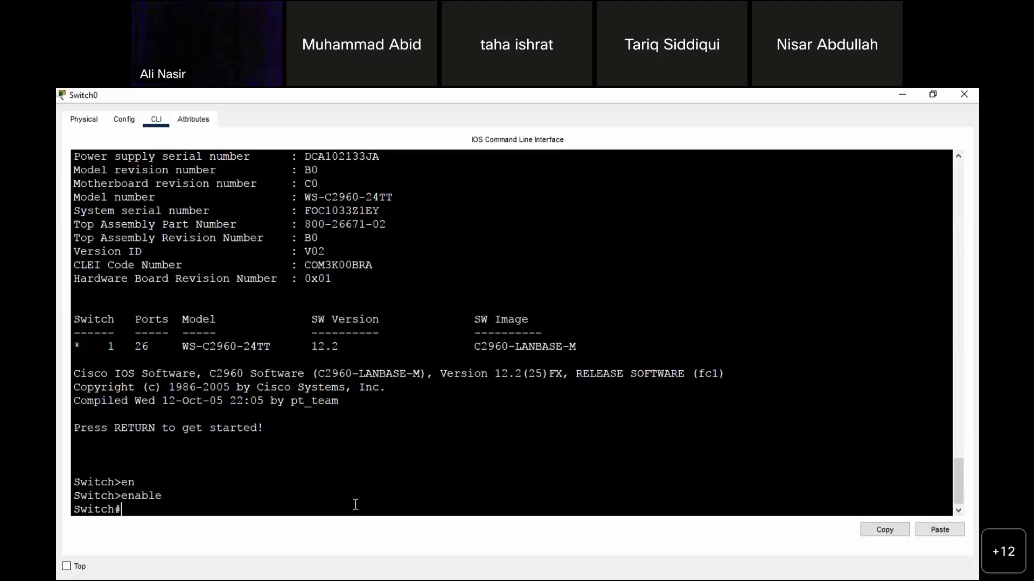
text(config t)
key(Return)
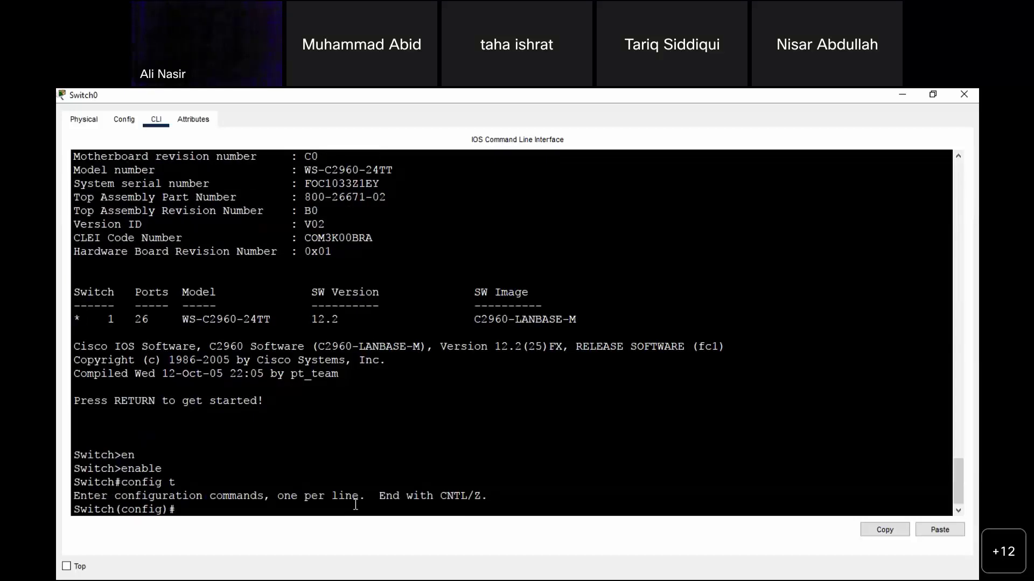
Set the switch's hostname to sales_department
text(ho)
key(Tab)
text(sal)
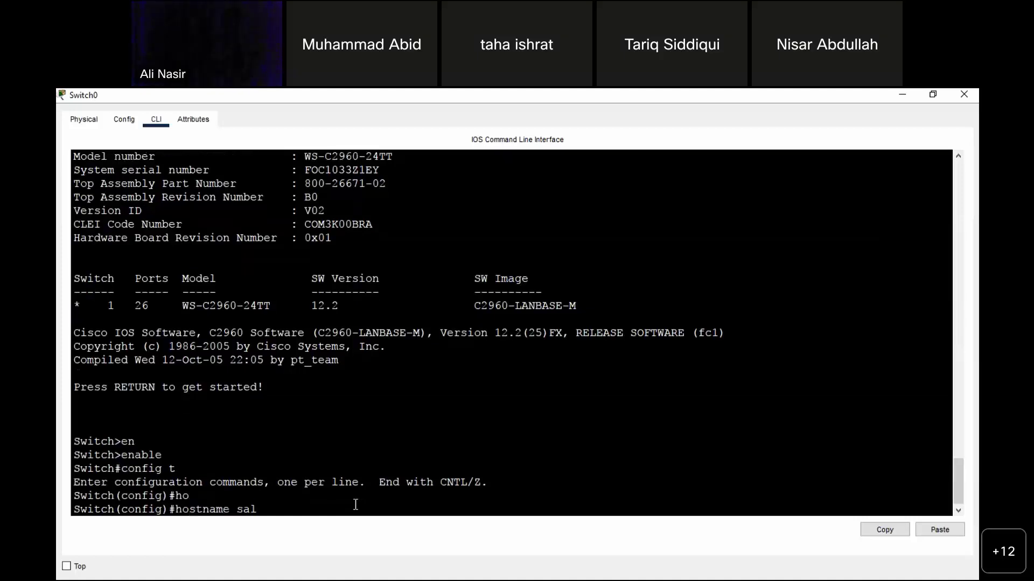
text(es_department)
key(Return)
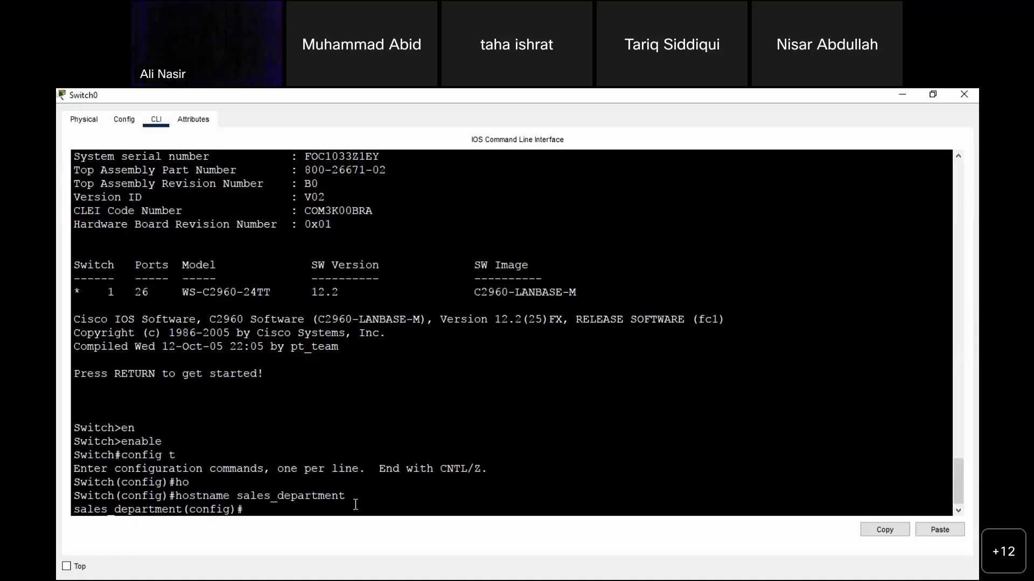
Return to privileged mode and save the hostname configuration with the wr command
key(ctrl+z)
key(Return)
text(wr)
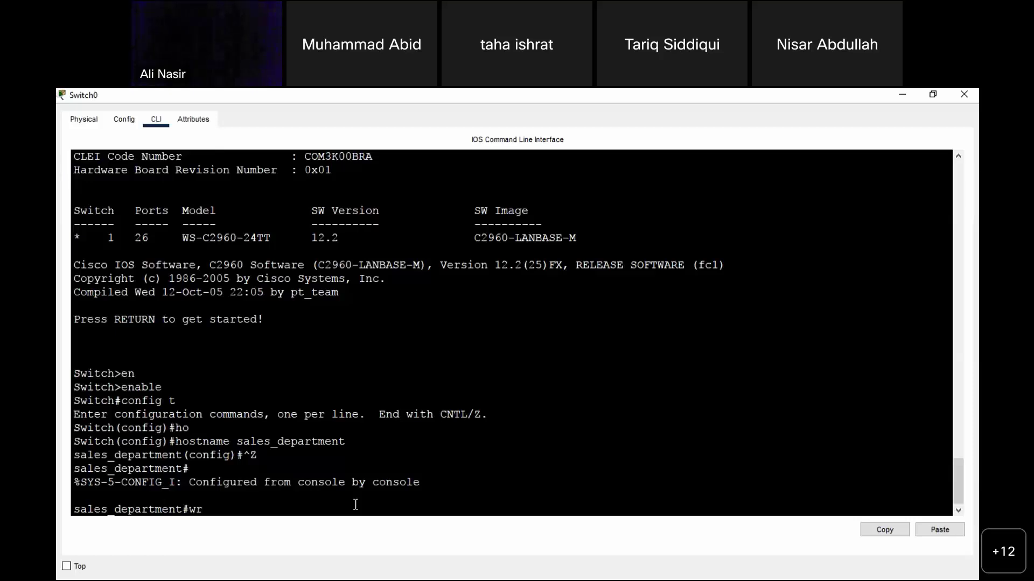
key(Return)
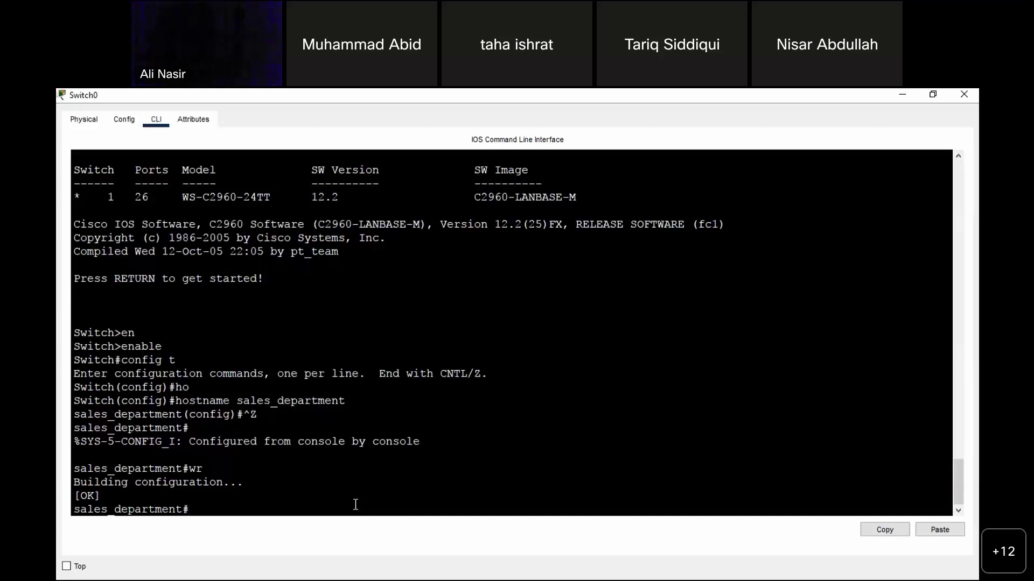
Copy the startup configuration to the TFTP server at 192.168.1.2, entering a first name as the destination filename
text(copy st)
key(Tab)
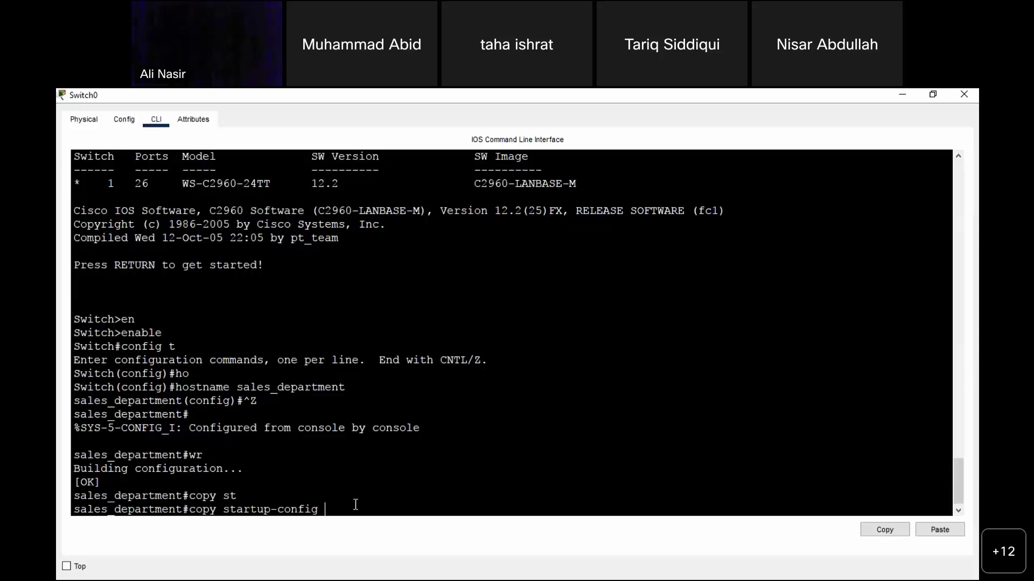
text(t)
key(Tab)
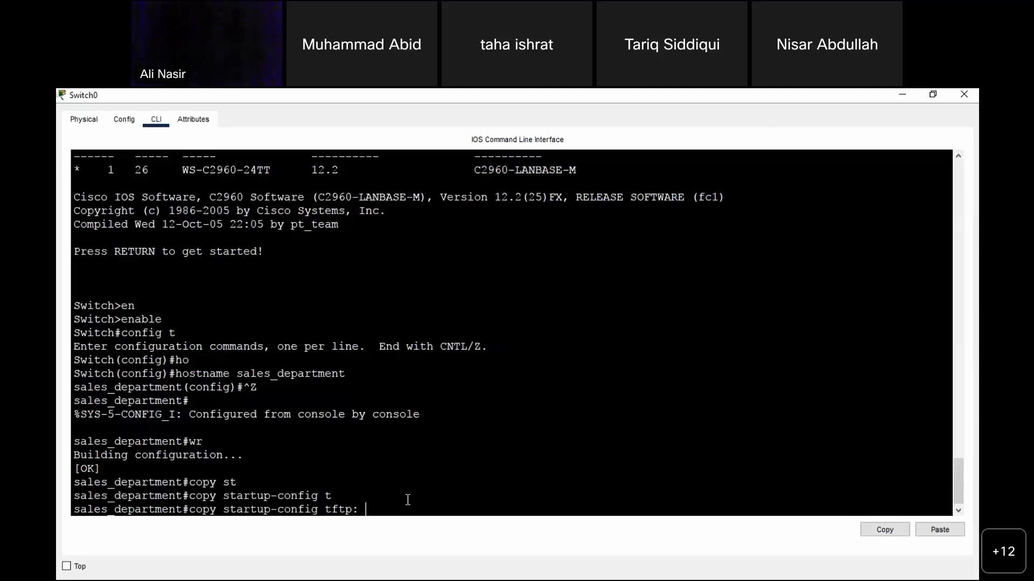
key(Return)
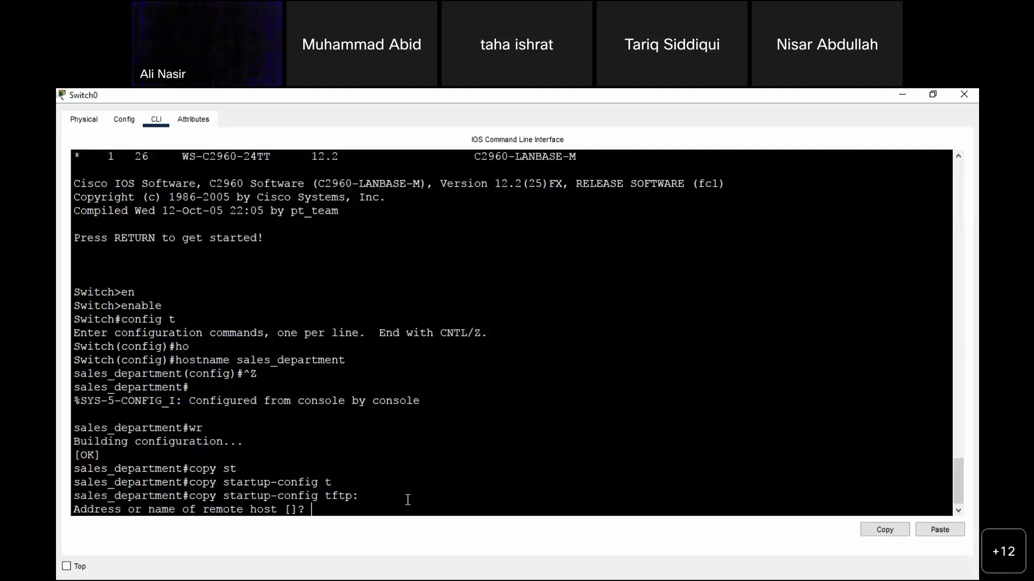
text(1)
text(92.168.1.)
text(2)
key(Return)
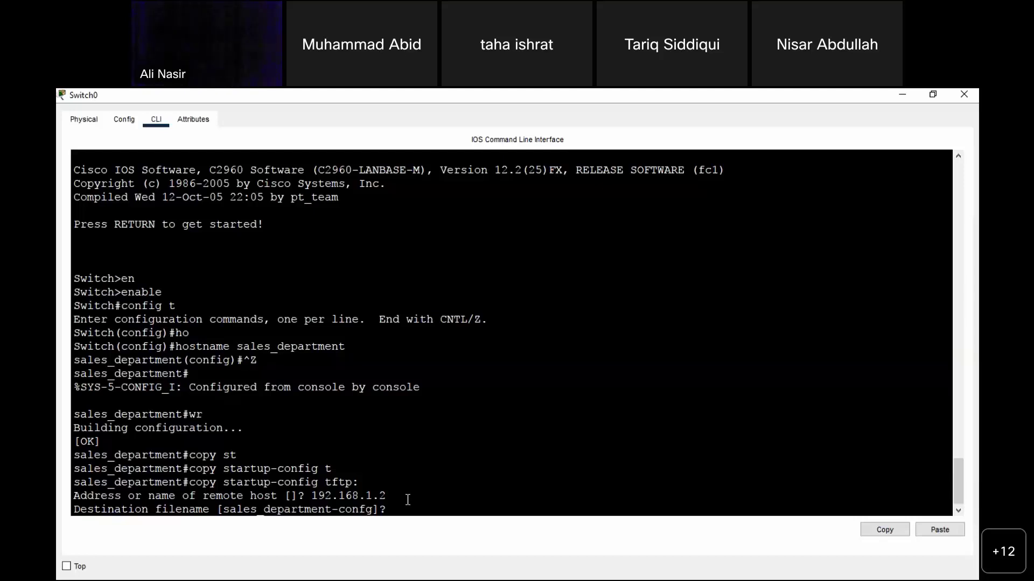
text(ali)
key(Return)
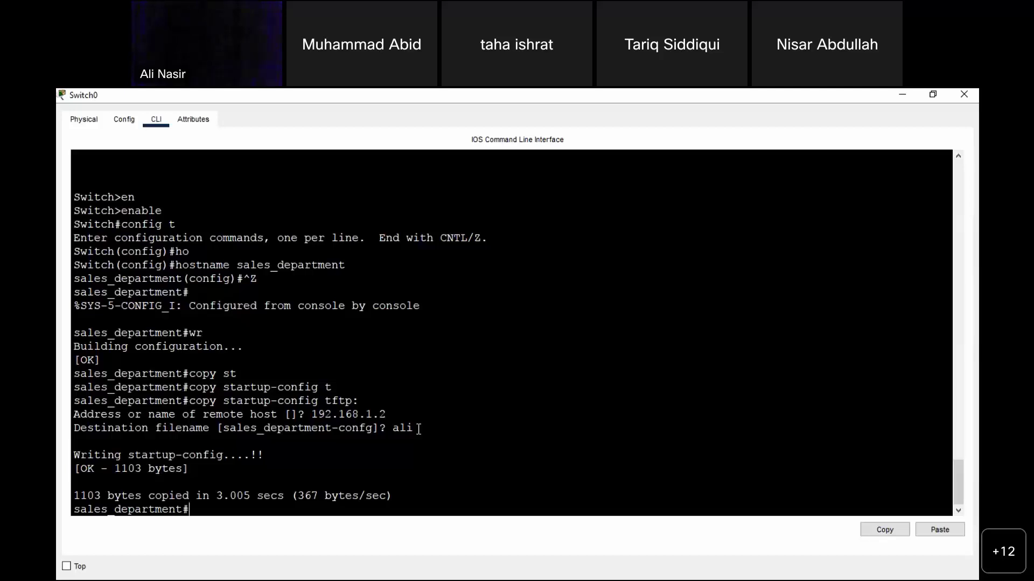
Examine Server0's TFTP file list for the copied configuration file and close the server's window
click(901, 92)
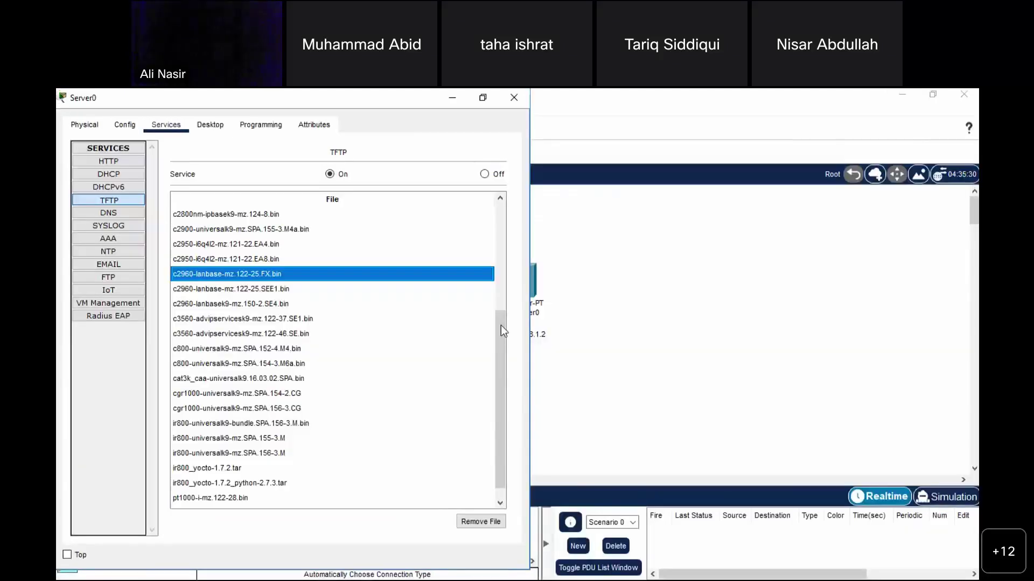
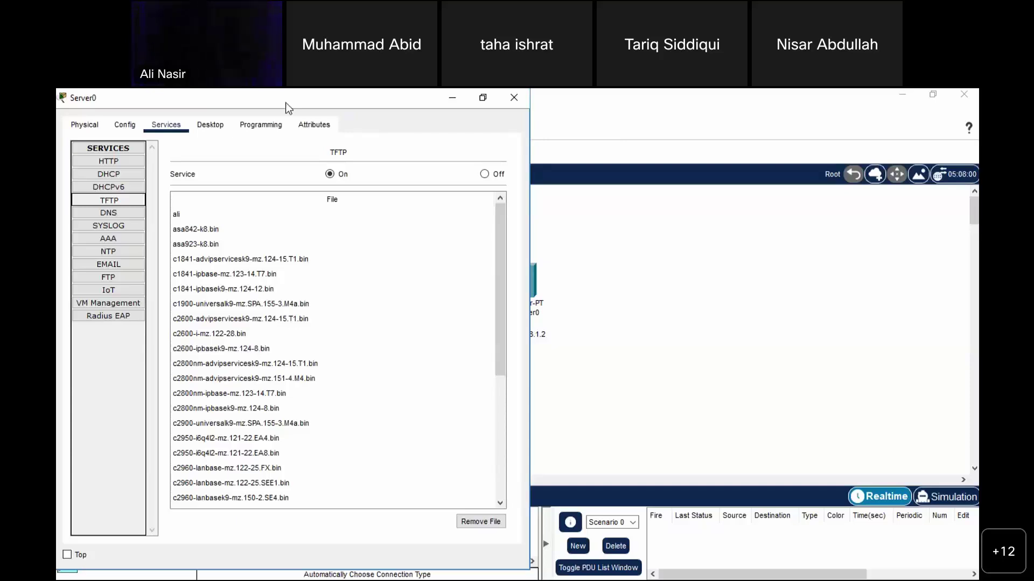
click(513, 97)
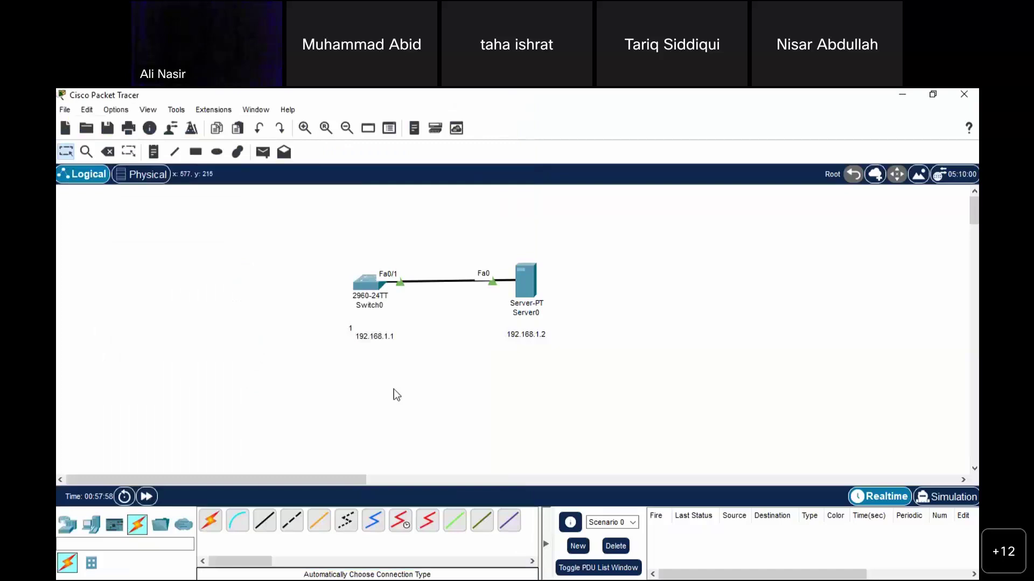
Delete Switch0 from the logical workspace and return to the selection tool
key(Delete)
click(370, 284)
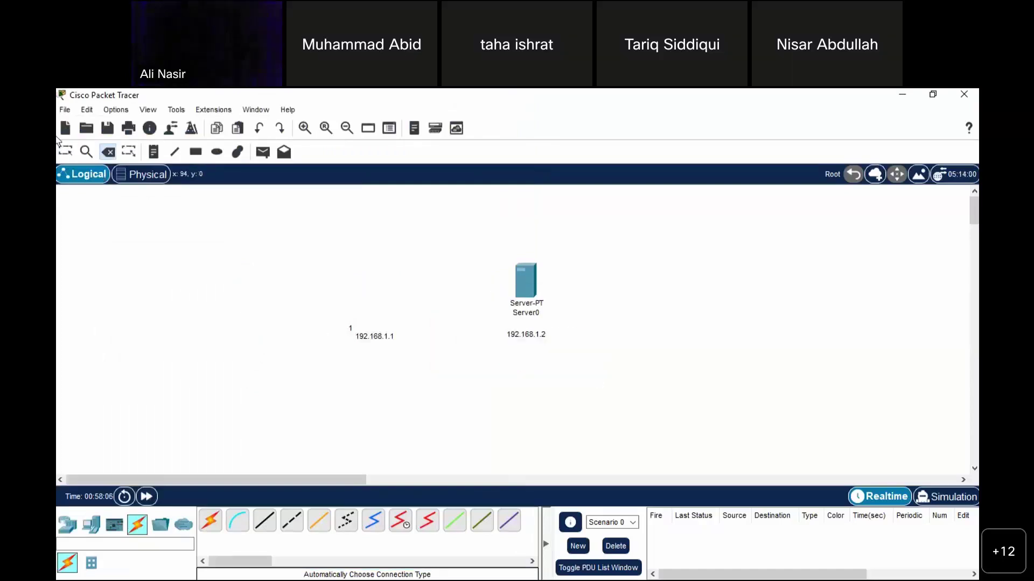
click(65, 152)
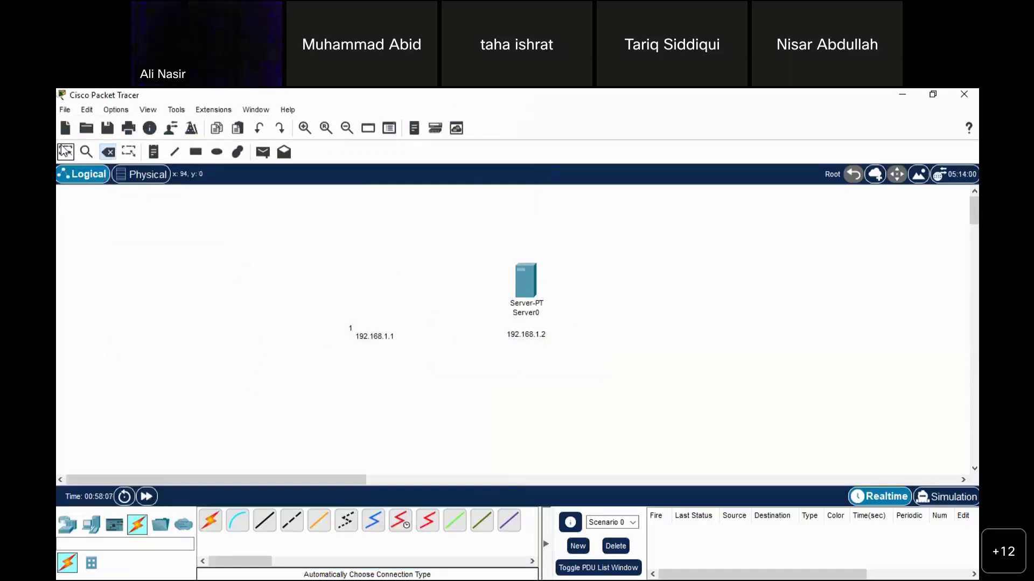
Place a new 2960-24TT switch above the 192.168.1.1 label and cable its Fa0/1 port to Server0's Fa0 port
click(67, 525)
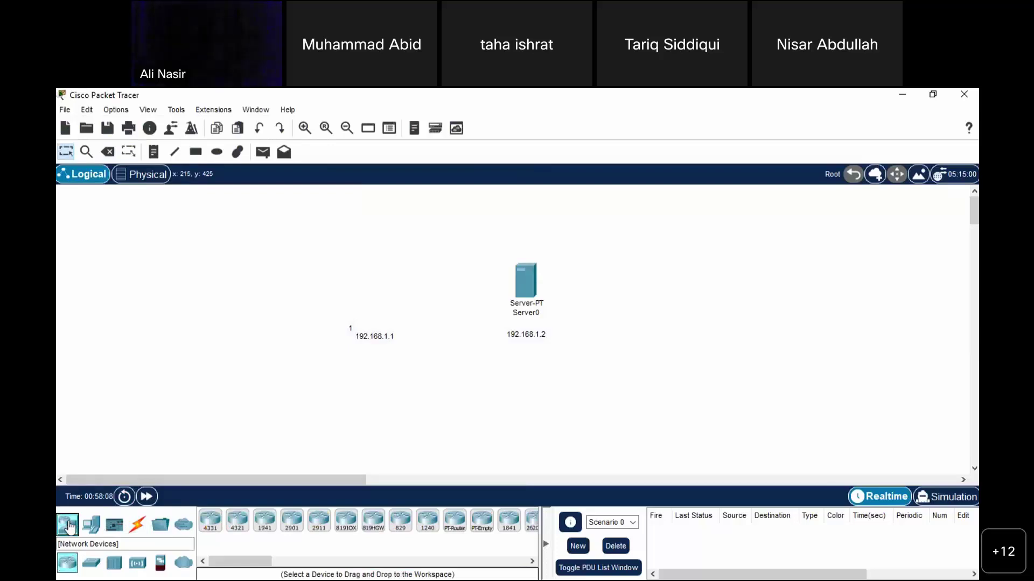
click(90, 563)
click(210, 520)
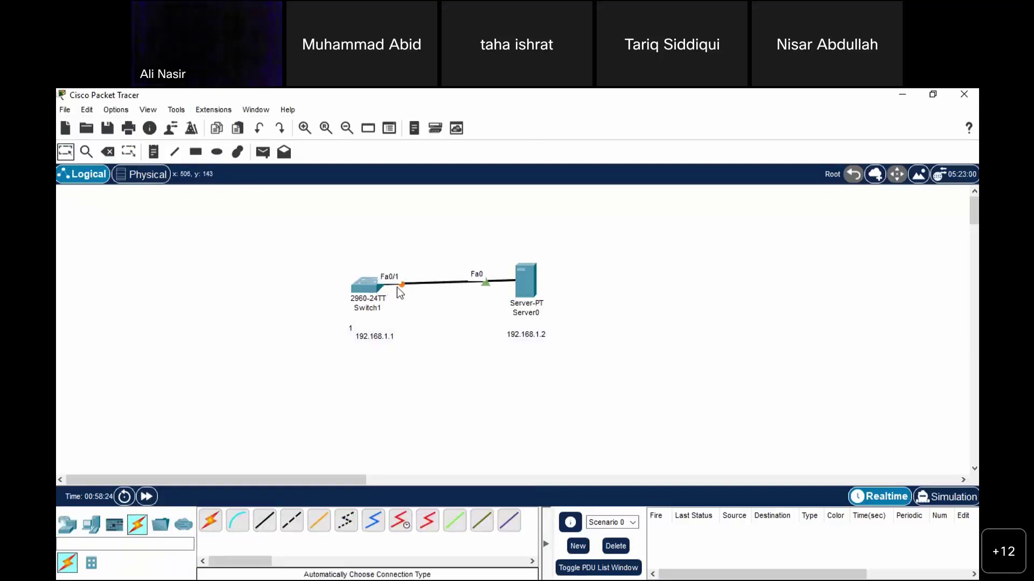
Open Switch1's command line maximized and start its console session
click(367, 289)
click(367, 289)
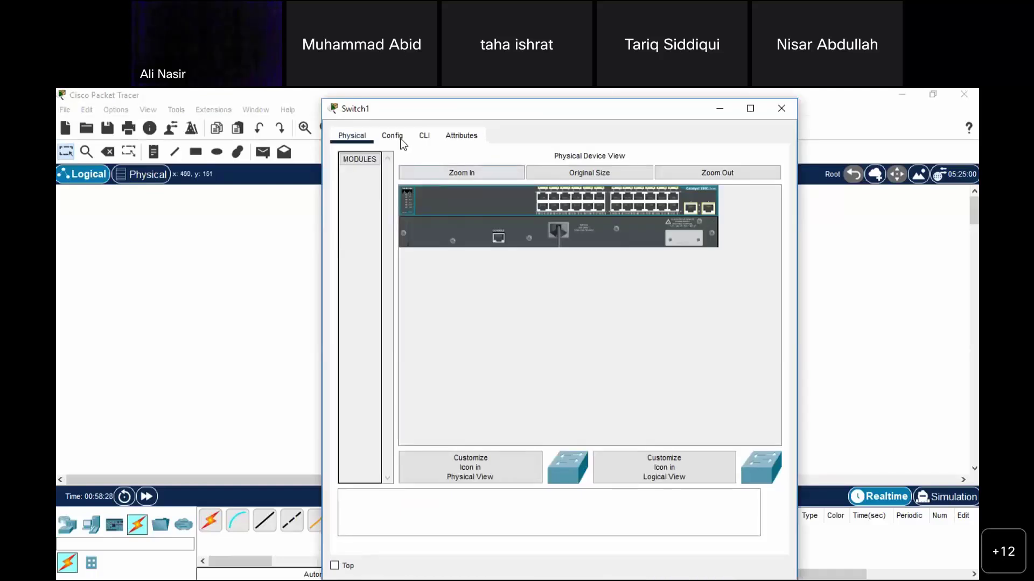
click(424, 136)
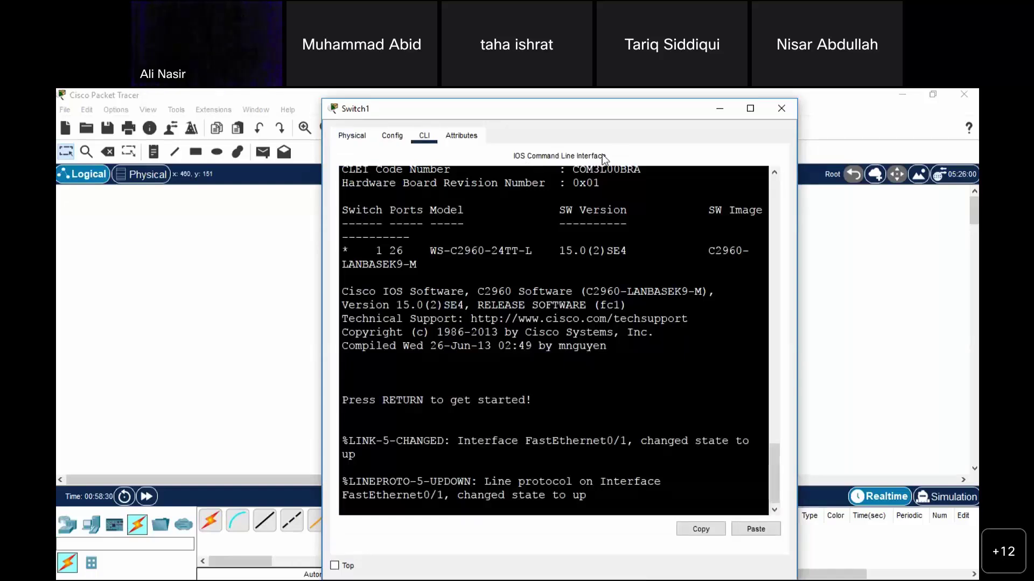
key(super+Up)
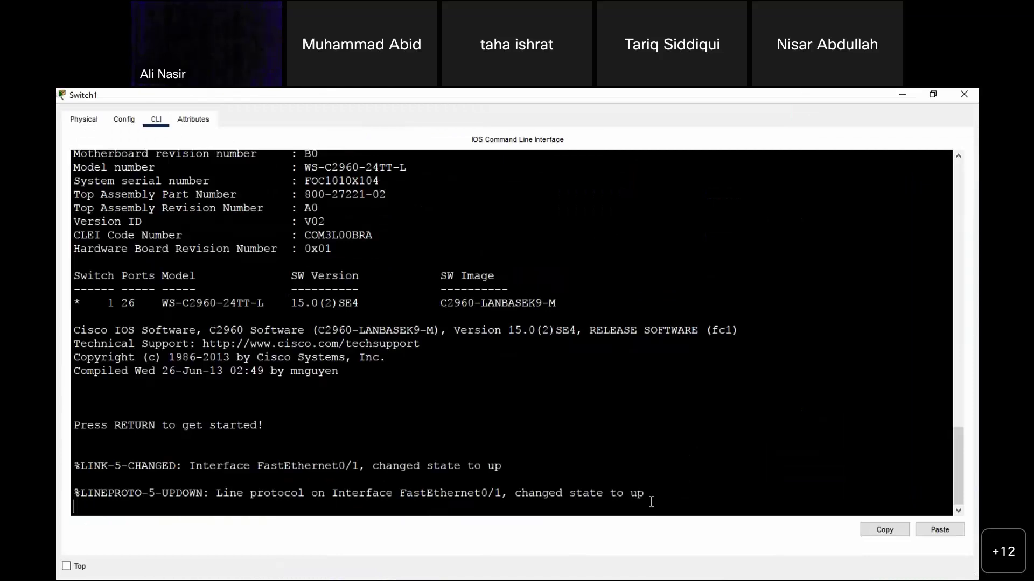
key(Return)
key(Return)
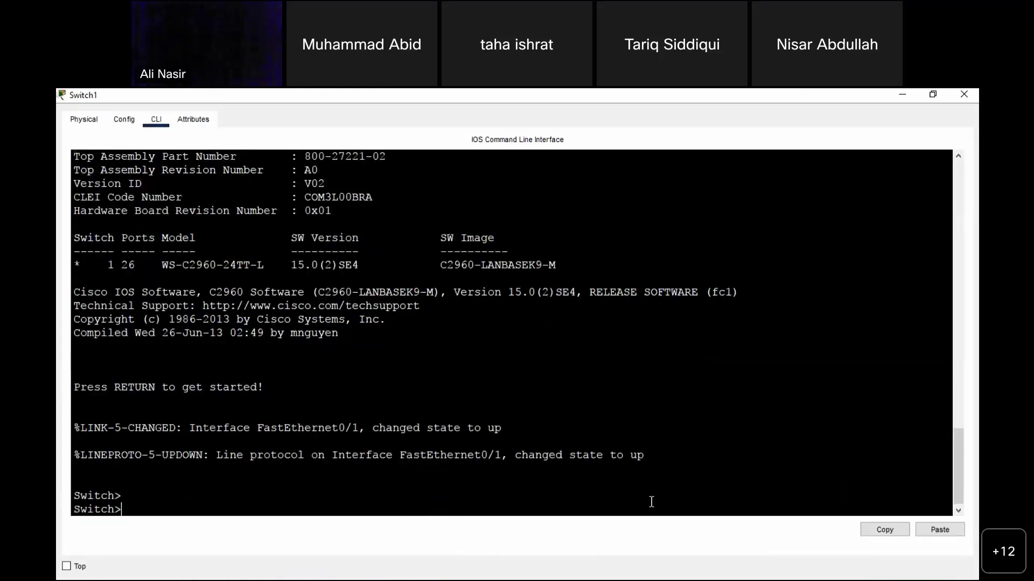
Enter privileged mode with enable on Switch1 and open global configuration mode with config t
text(en)
key(Tab)
key(Return)
text(itch#i)
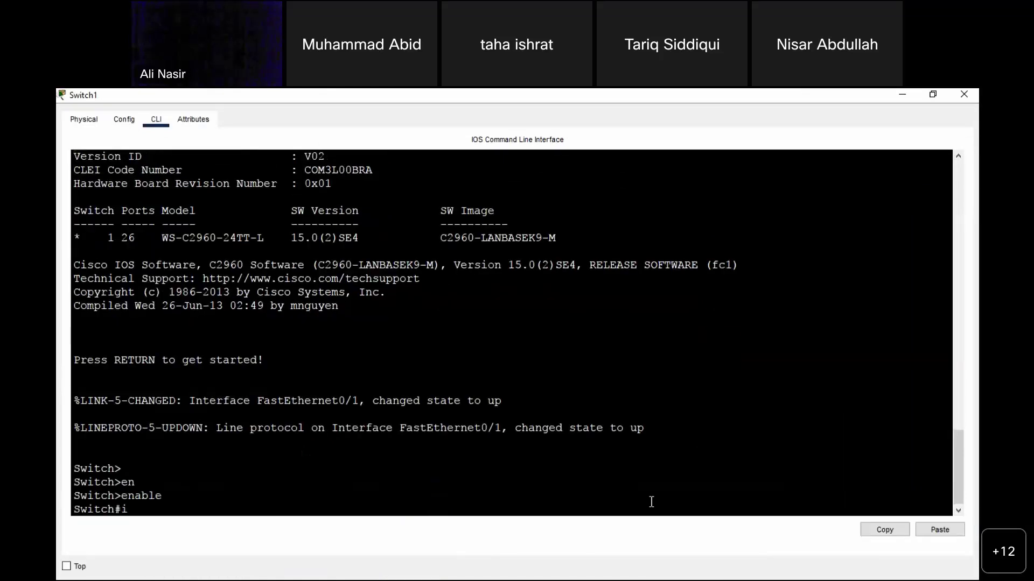
text(n)
key(BackSpace)
key(BackSpace)
text(config t)
key(Return)
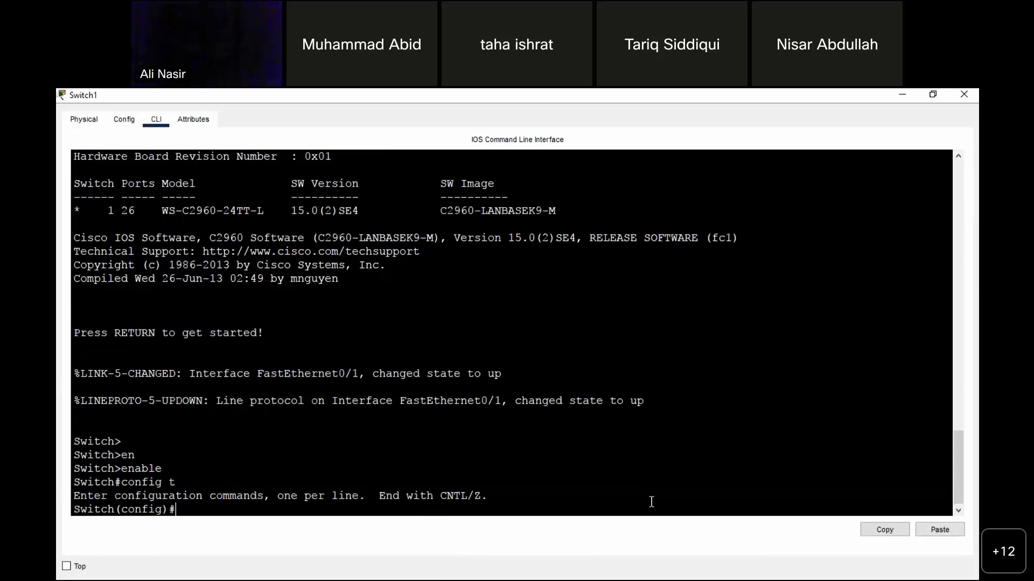
Assign IP address 192.168.1.1 with subnet mask 255.255.255.0 to Switch1's VLAN 1 interface
text(int)
key(Tab)
text(v)
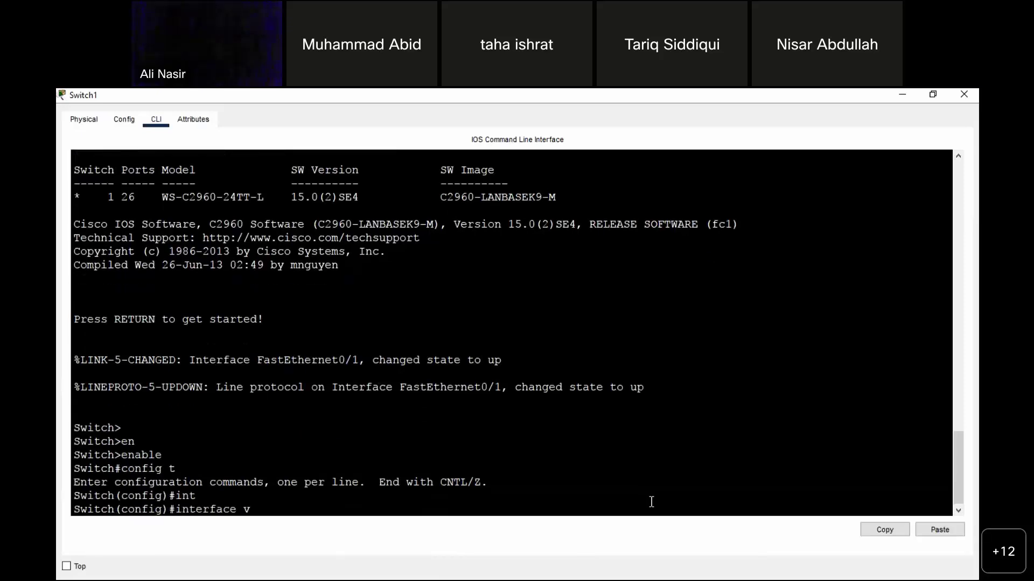
text(l)
key(Tab)
text(1)
key(Return)
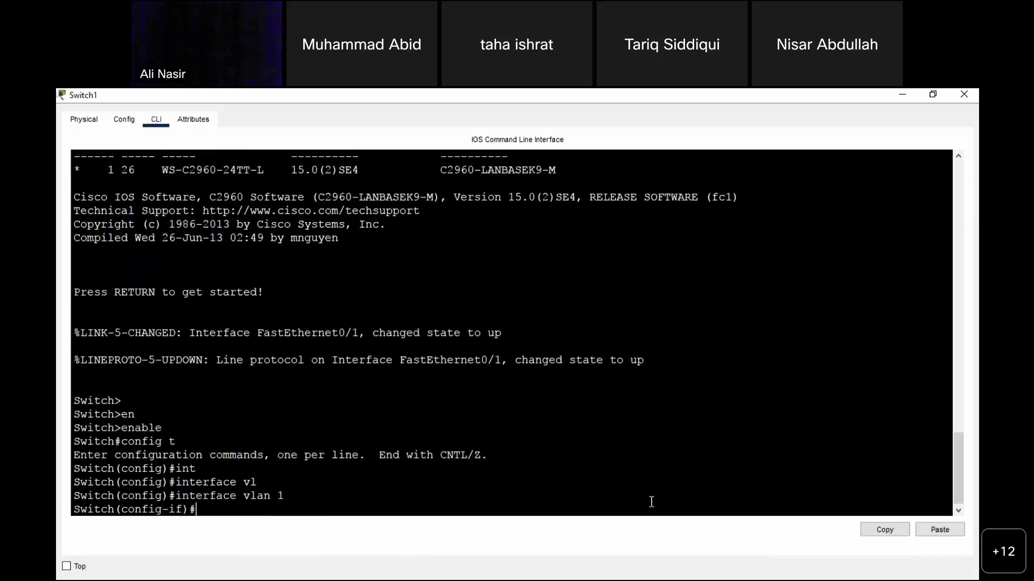
text(ip ad)
key(Tab)
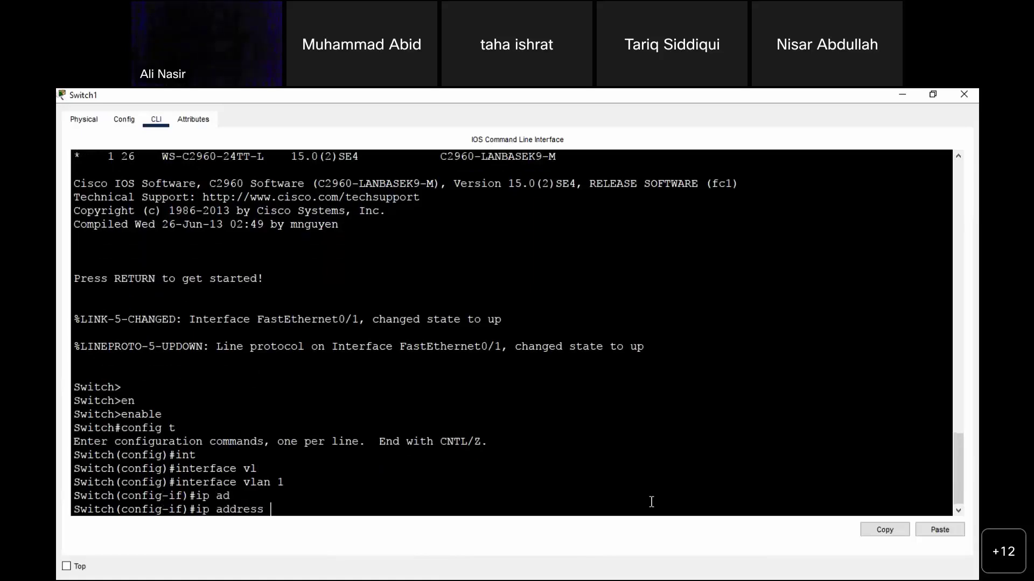
text(192.168.1.1 255.255.255.0)
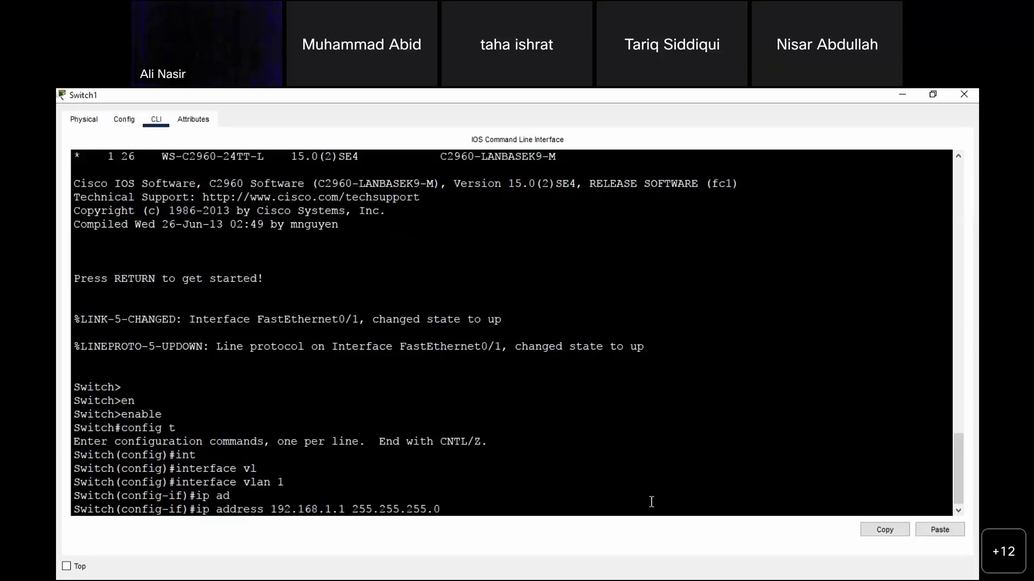
key(Return)
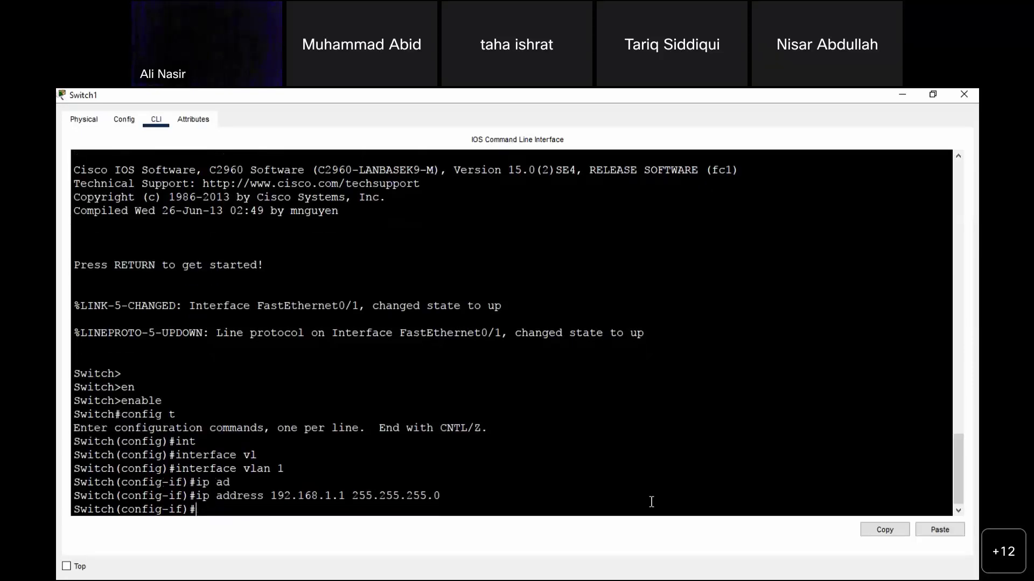
Enable Switch1's VLAN 1 interface with the no shutdown command
text(no sh)
key(Tab)
key(Return)
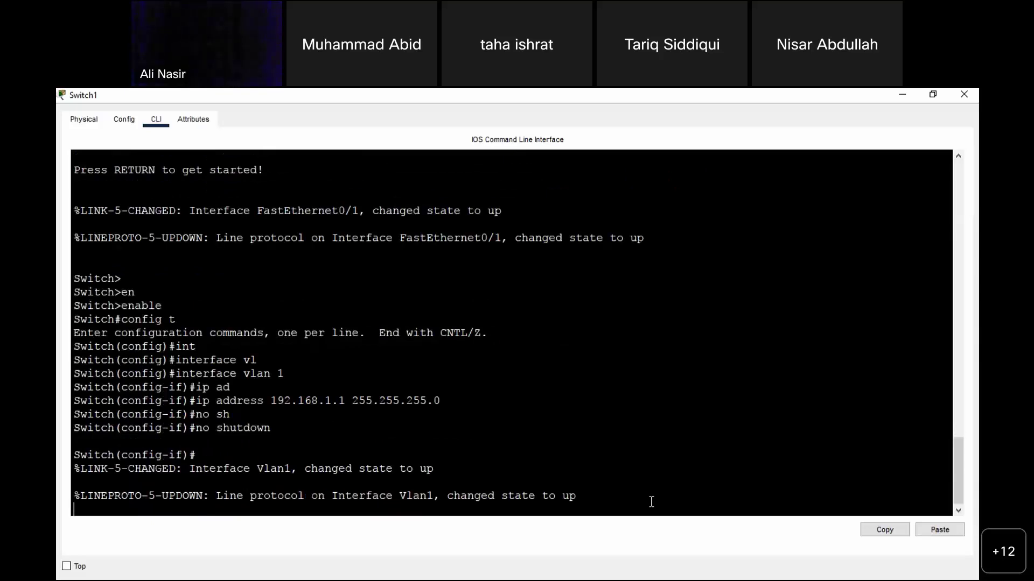
key(Return)
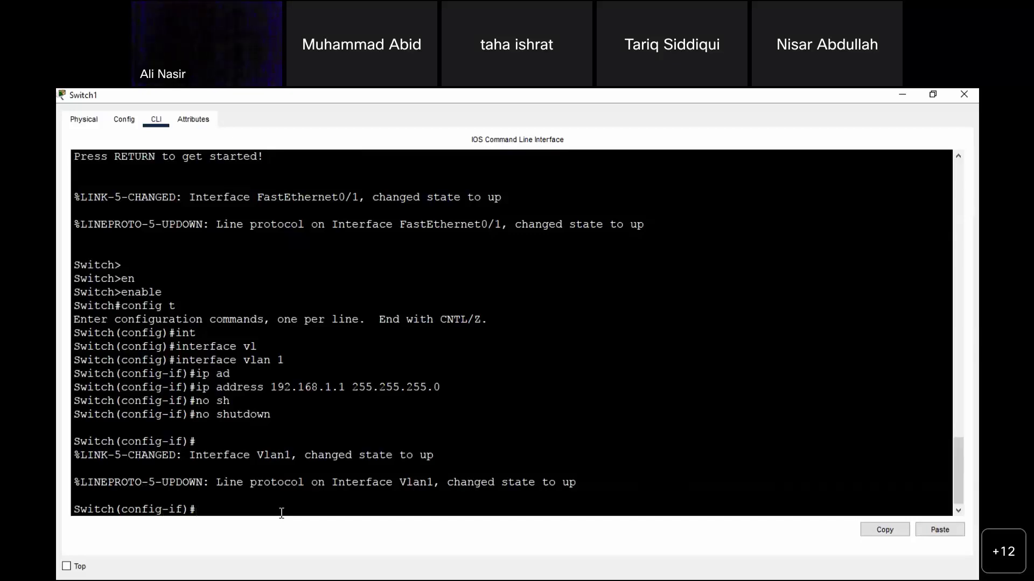
Return Switch1 to privileged mode and start copying a configuration from TFTP to the running-config
key(ctrl+z)
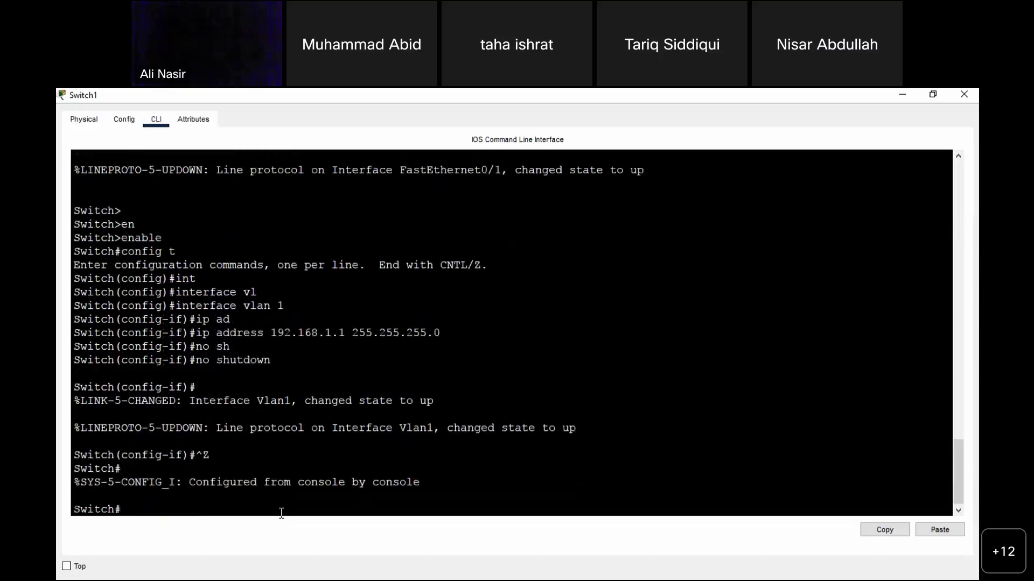
text(cop)
key(Tab)
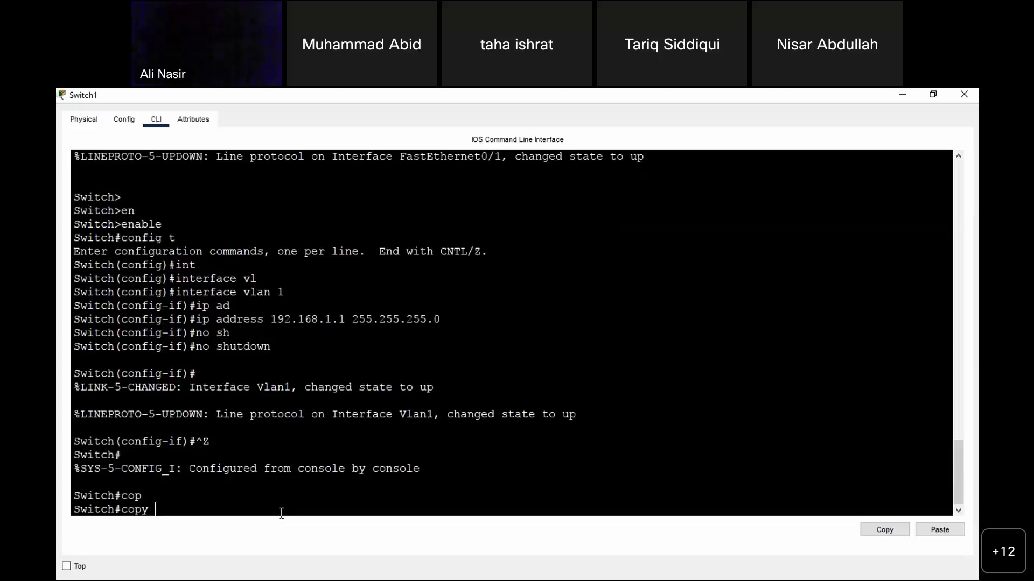
text(t)
key(Tab)
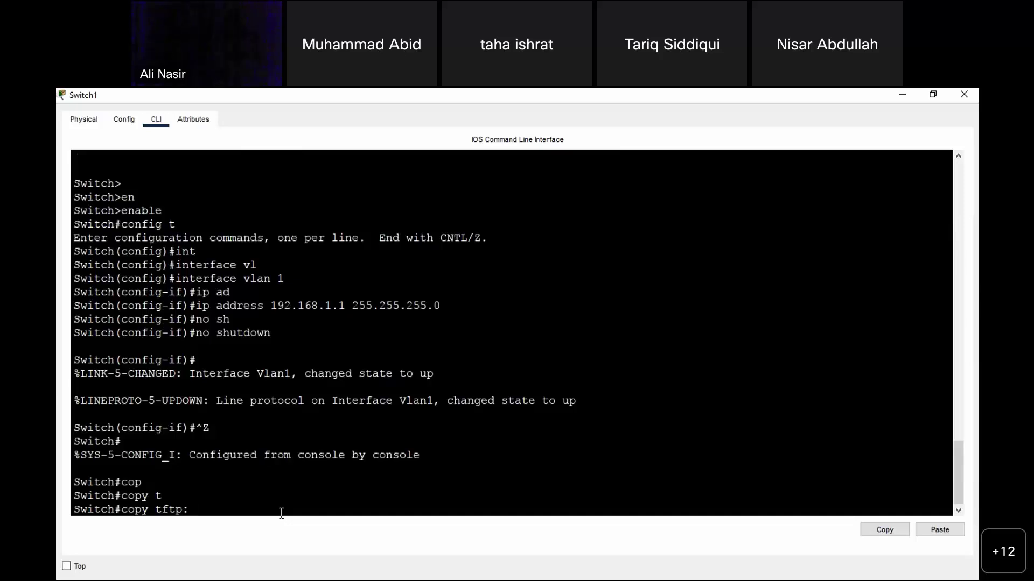
text(run)
key(Tab)
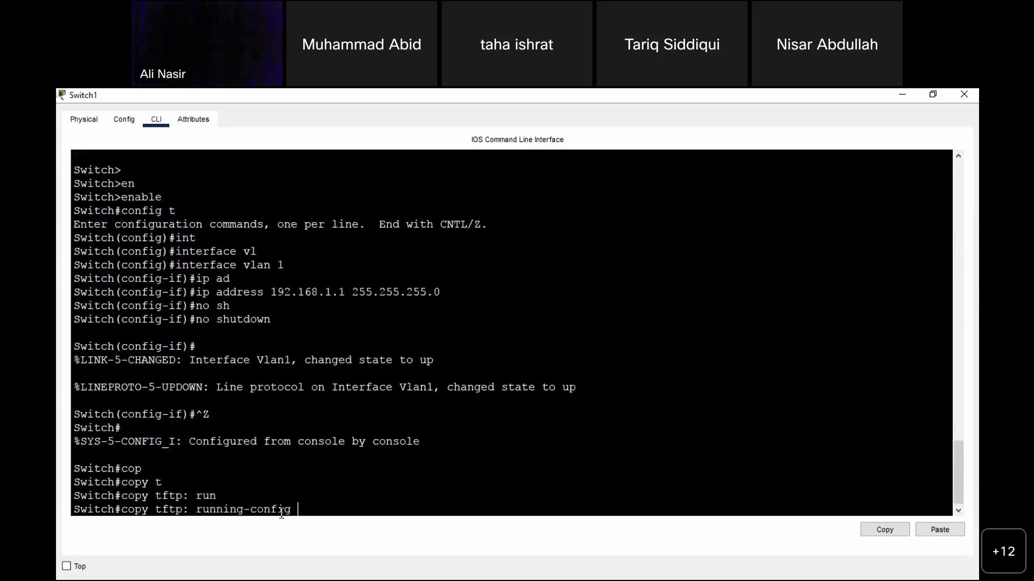
key(Return)
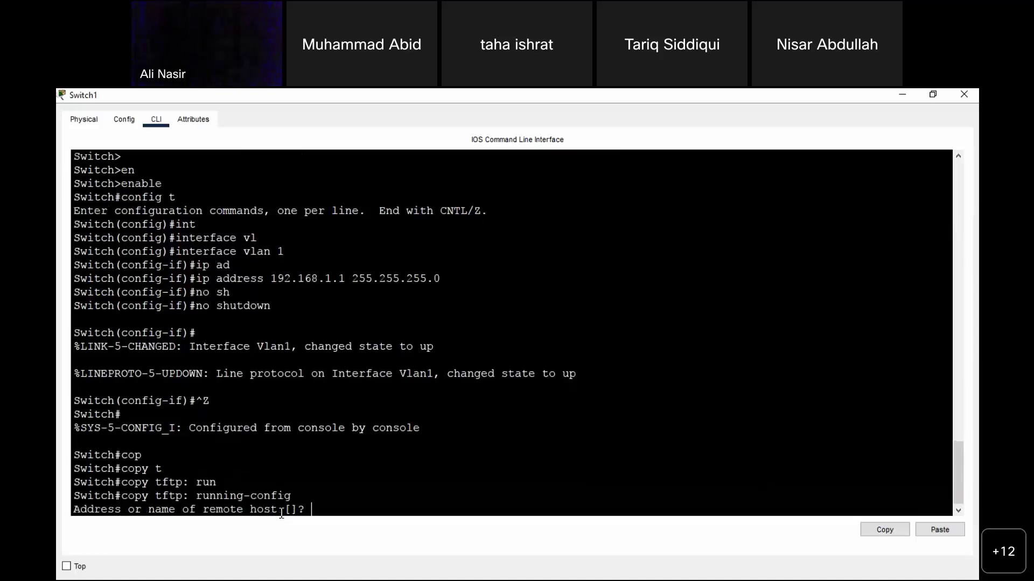
Load the file ali from TFTP server 192.168.1.2 into Switch1's running-config, accepting the default destination filename
text(192.168.1.2)
key(Return)
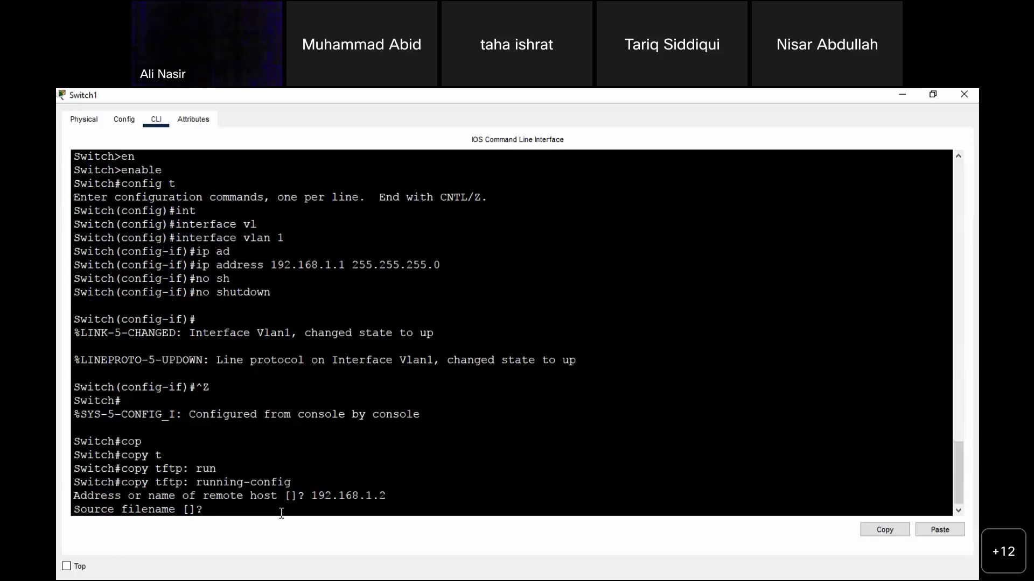
text(ali)
key(Return)
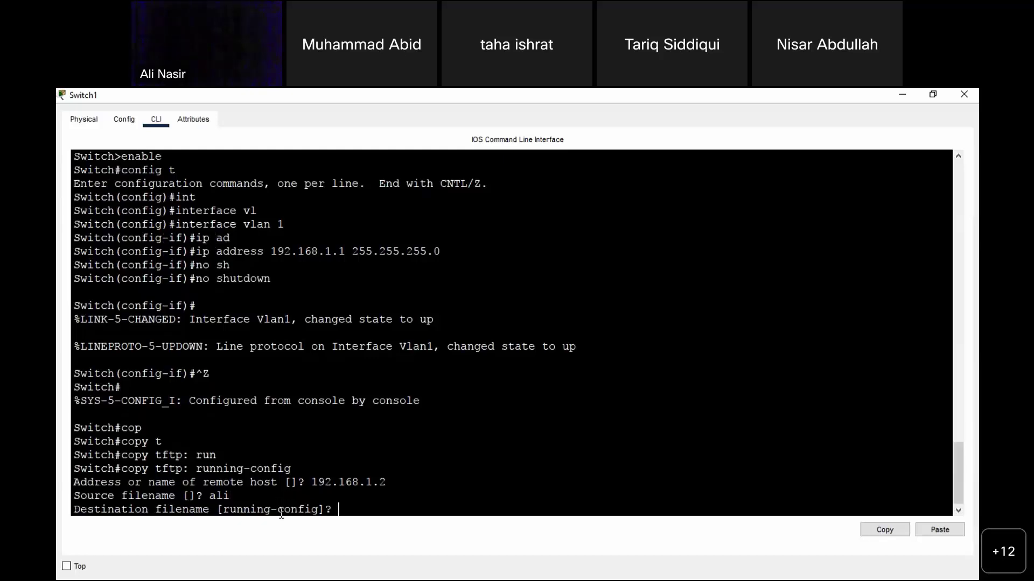
key(Return)
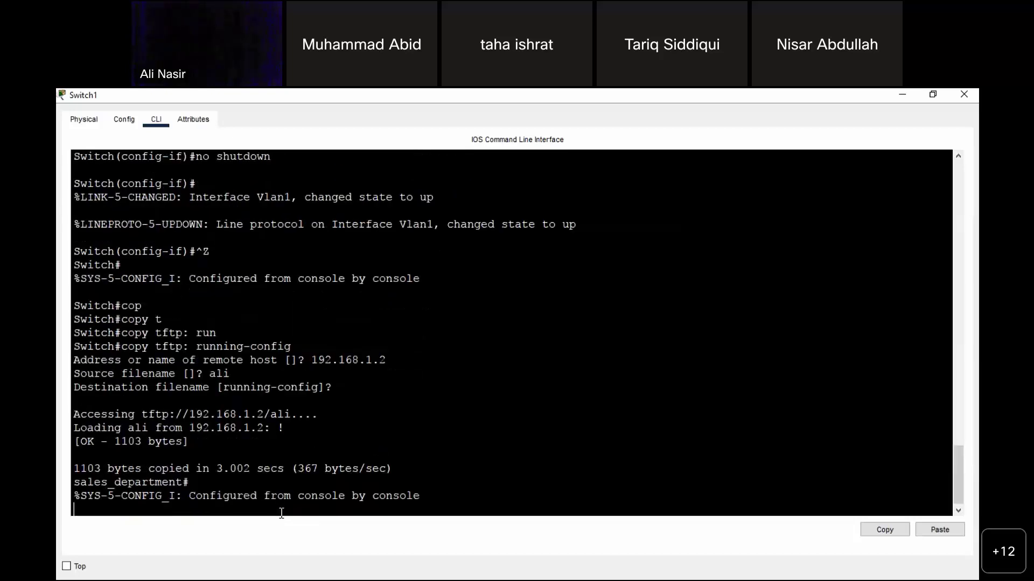
key(Return)
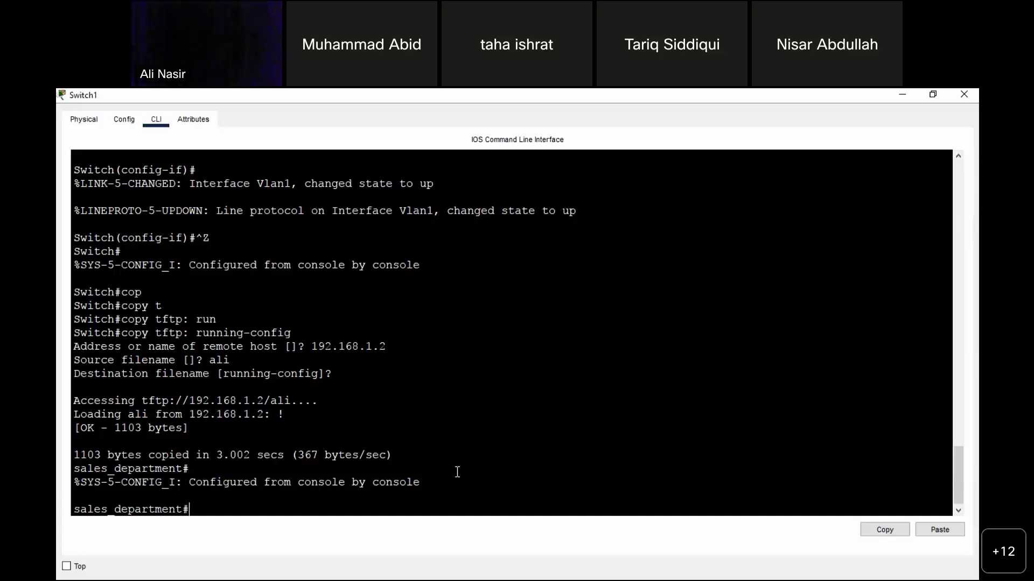
Return to the empty logical workspace and place a Server-PT on it
scroll(352, 383, up, 5)
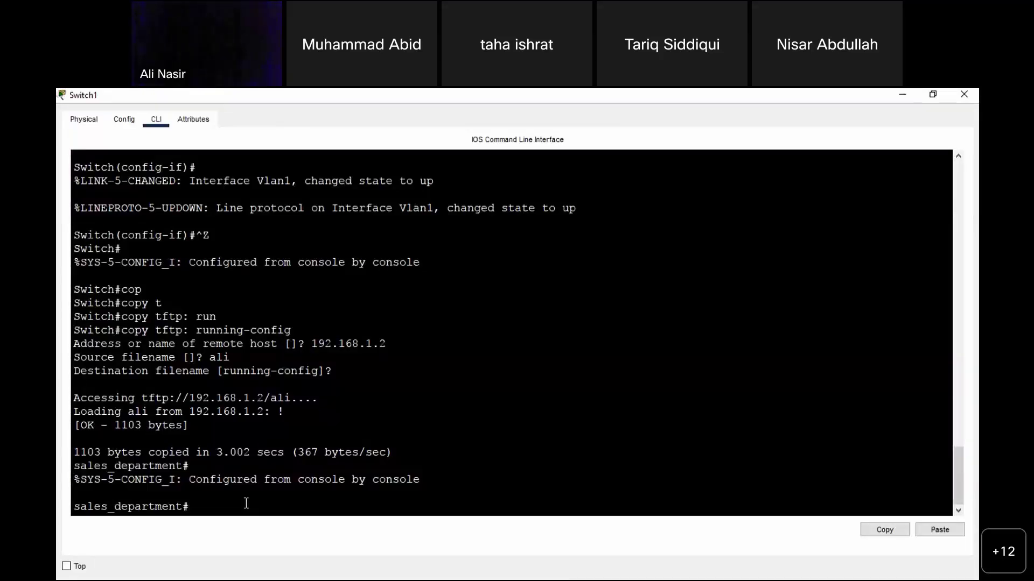
key(alt+Tab)
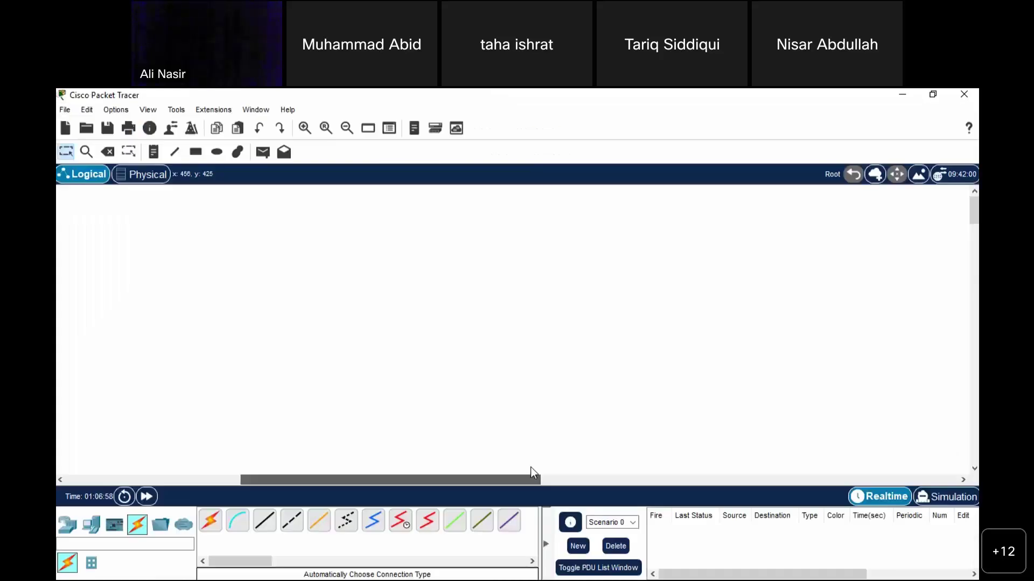
click(91, 525)
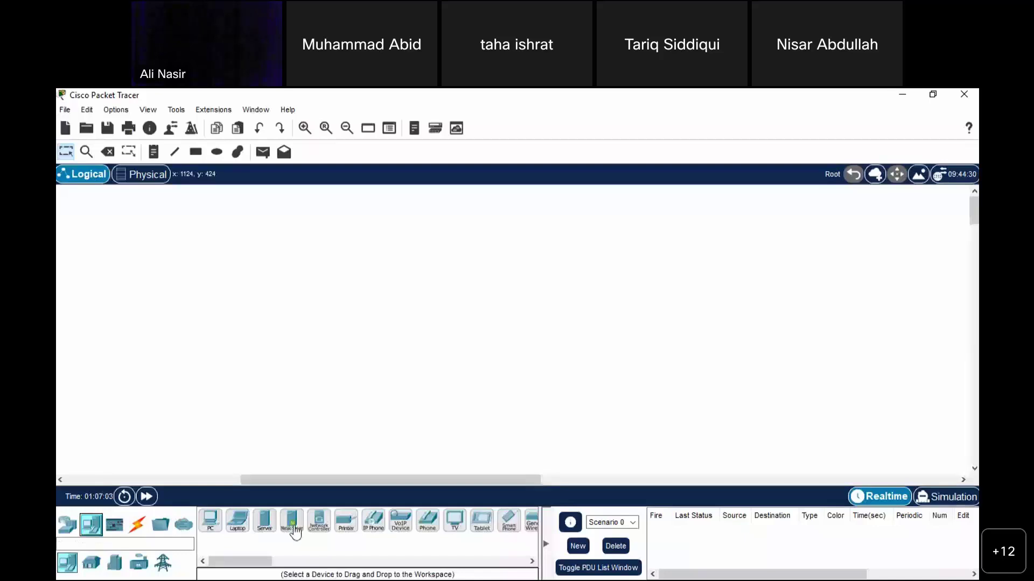
drag(265, 520, 369, 245)
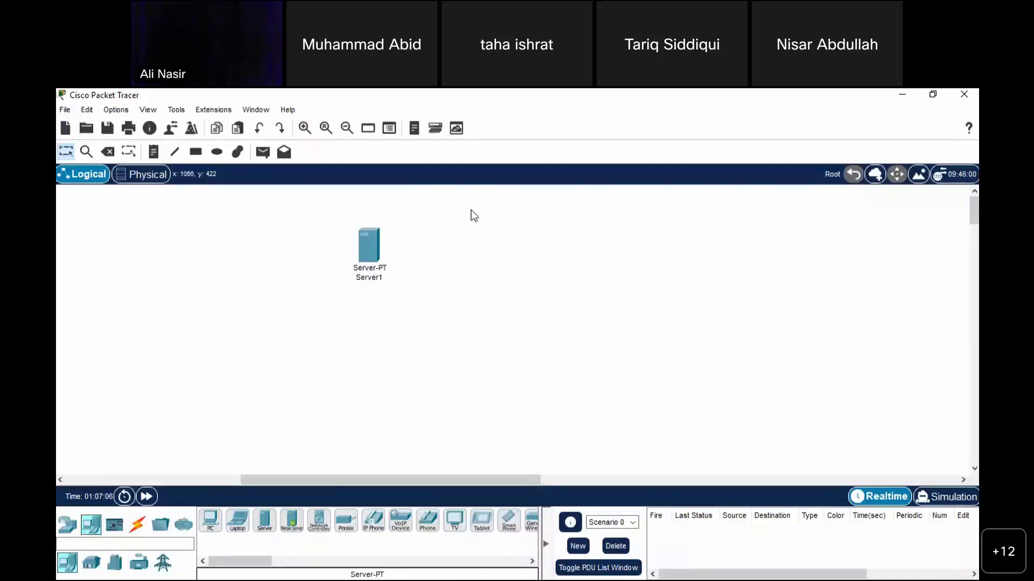
Place several PCs in a row below the server
ctrl+click(210, 521)
click(338, 362)
click(420, 357)
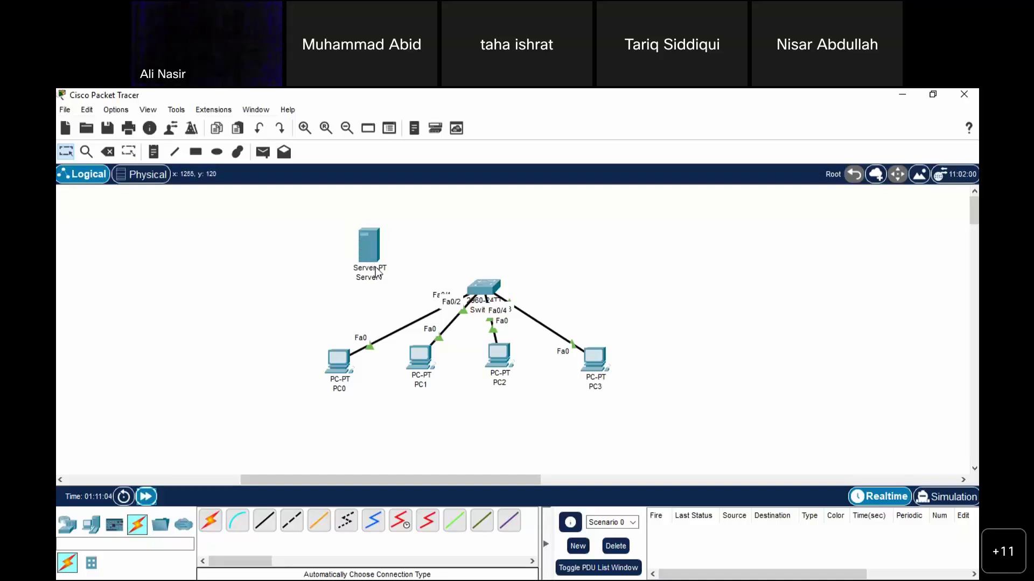
Place a 2911 router above the 2960 switch
mouse_move(377, 272)
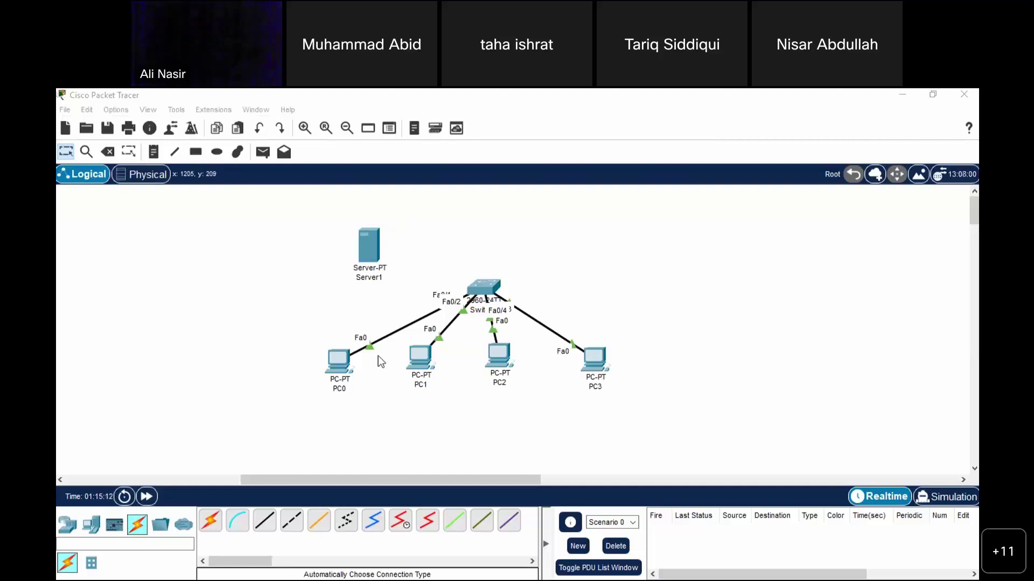
click(65, 523)
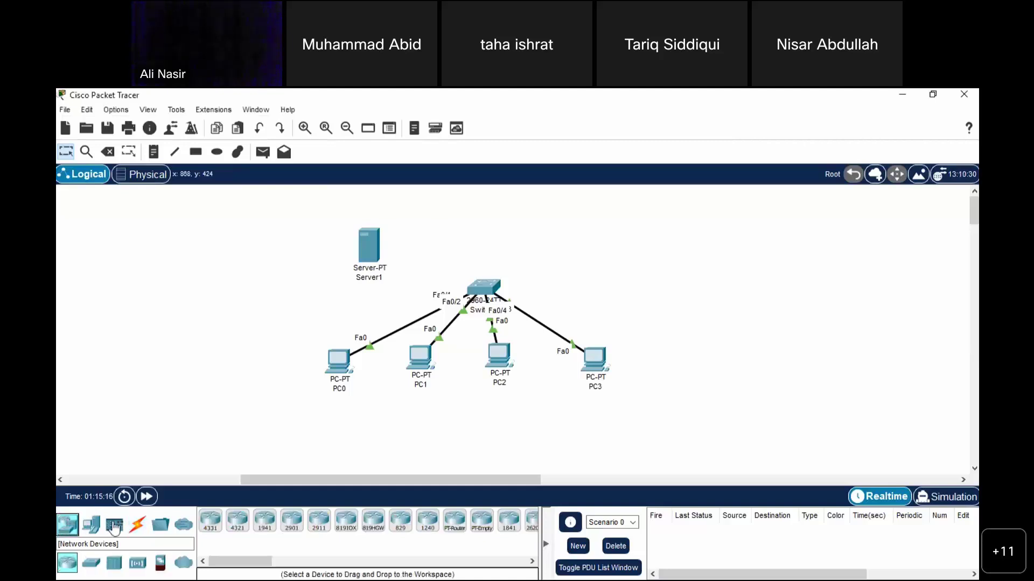
click(325, 525)
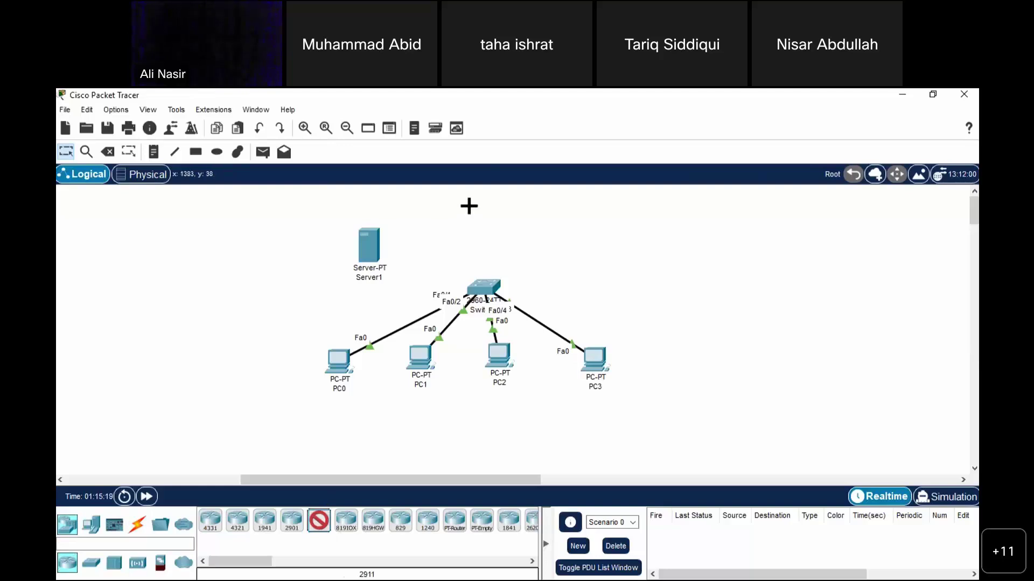
click(484, 210)
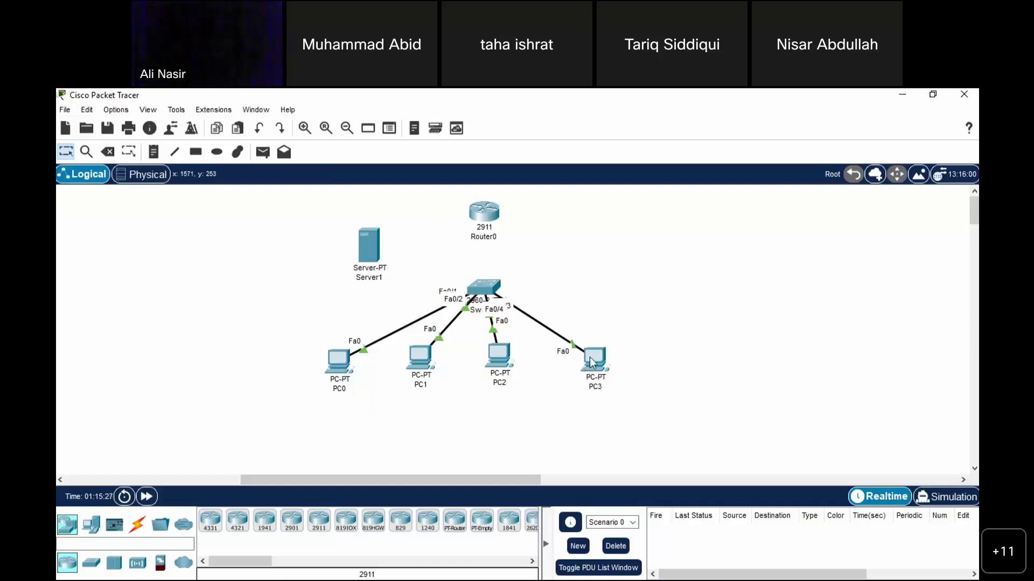
Place a second 2911 router and a second Server-PT side by side, apart from the switch network
mouse_move(592, 362)
click(319, 521)
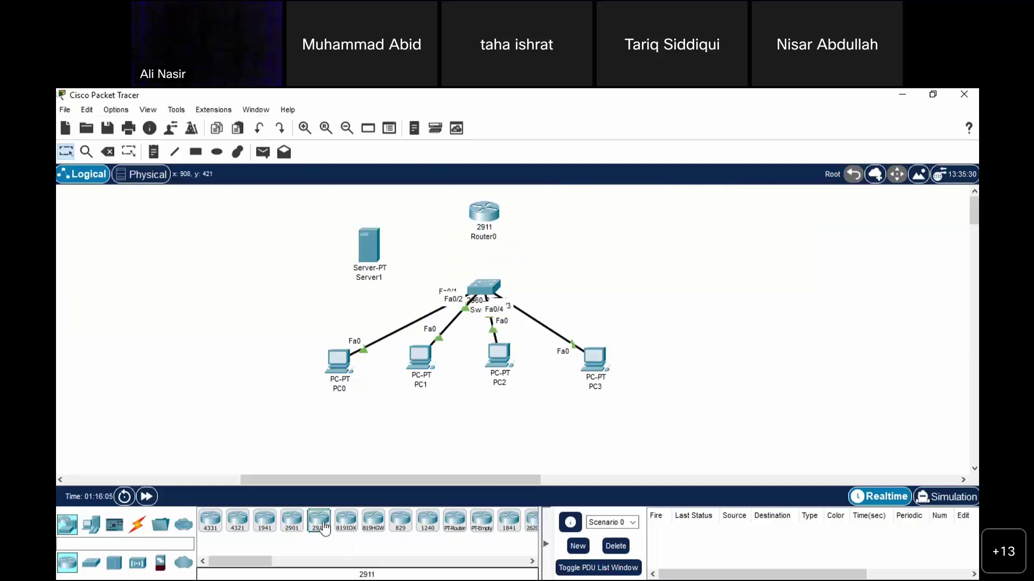
click(145, 212)
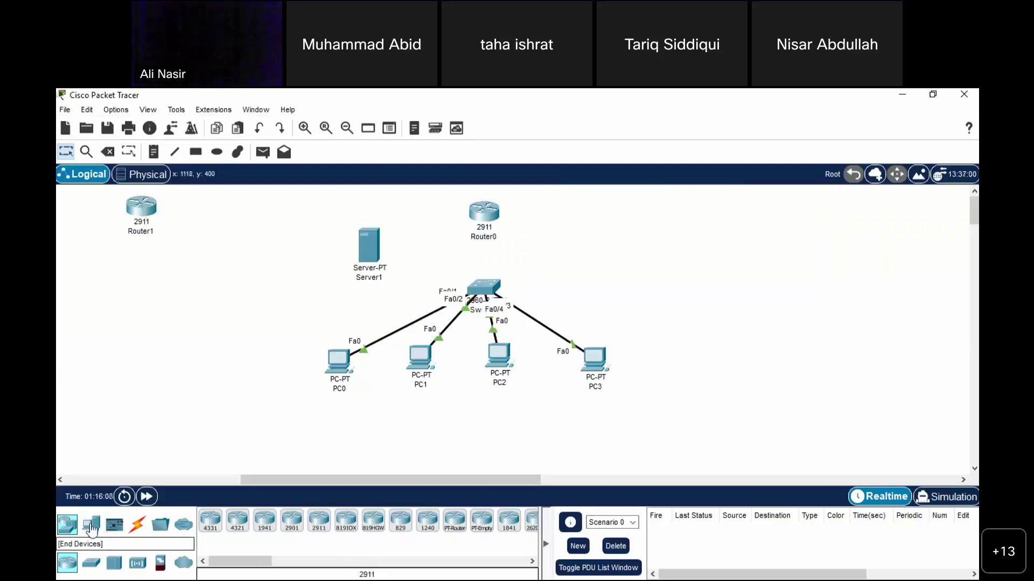
click(92, 525)
click(264, 521)
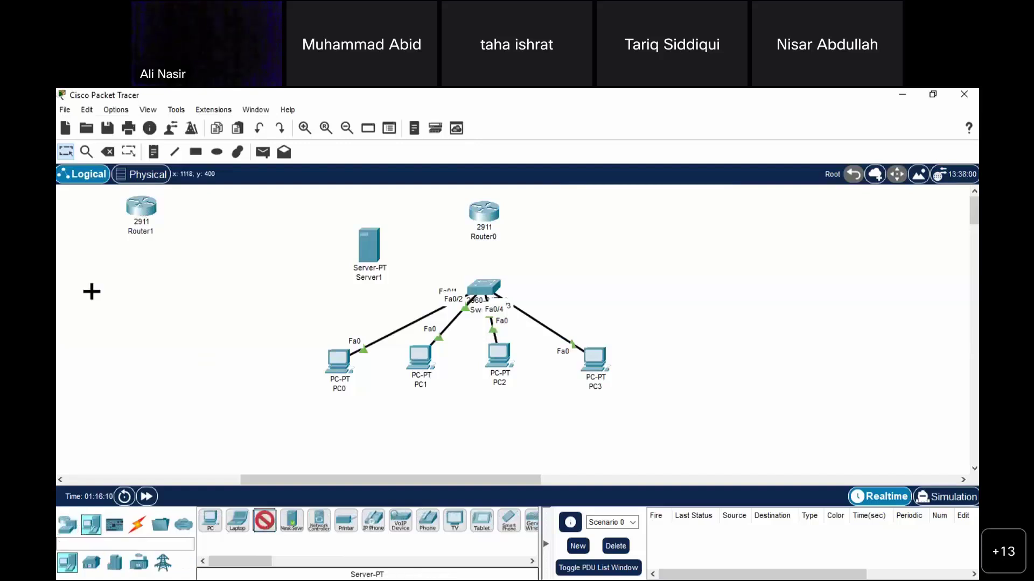
click(77, 222)
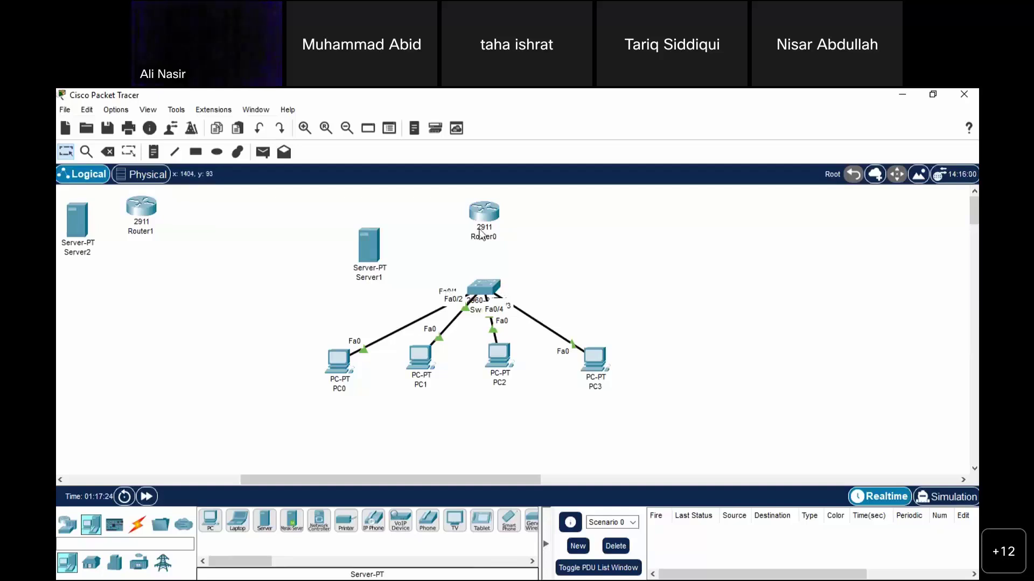
Connect Router0 to the 2960 switch with an automatically chosen connection type
click(139, 527)
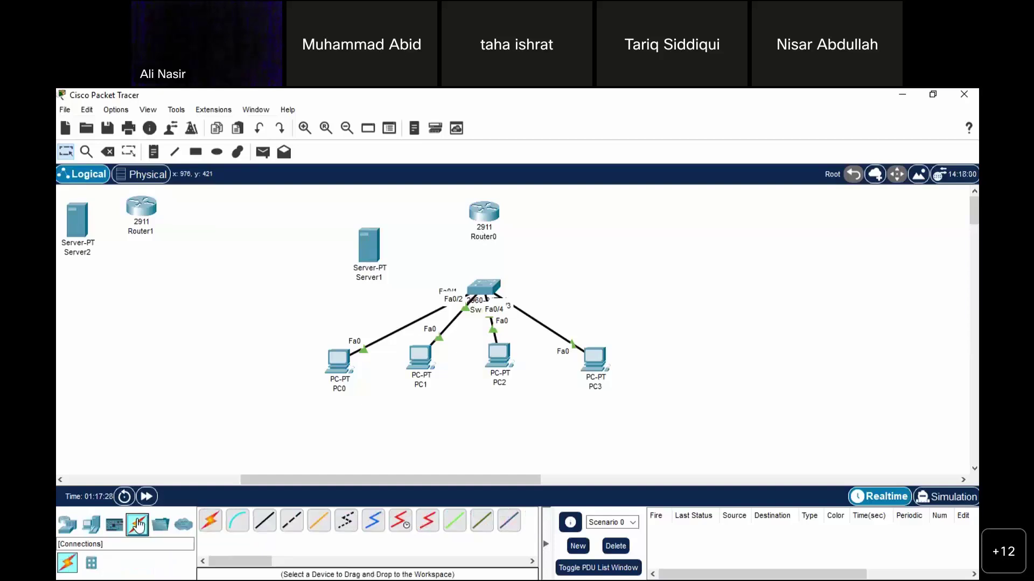
click(210, 520)
click(480, 221)
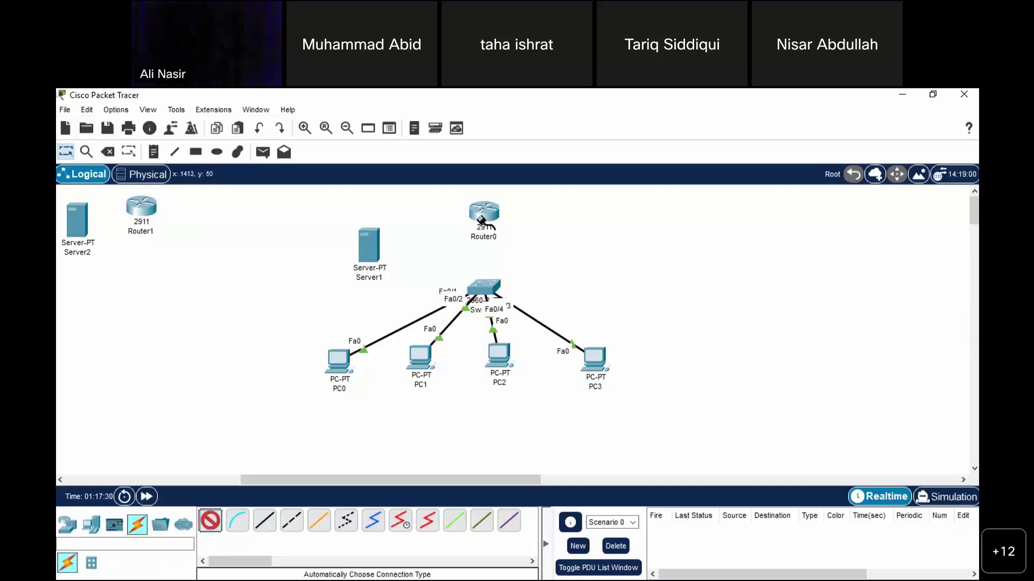
click(485, 285)
click(581, 359)
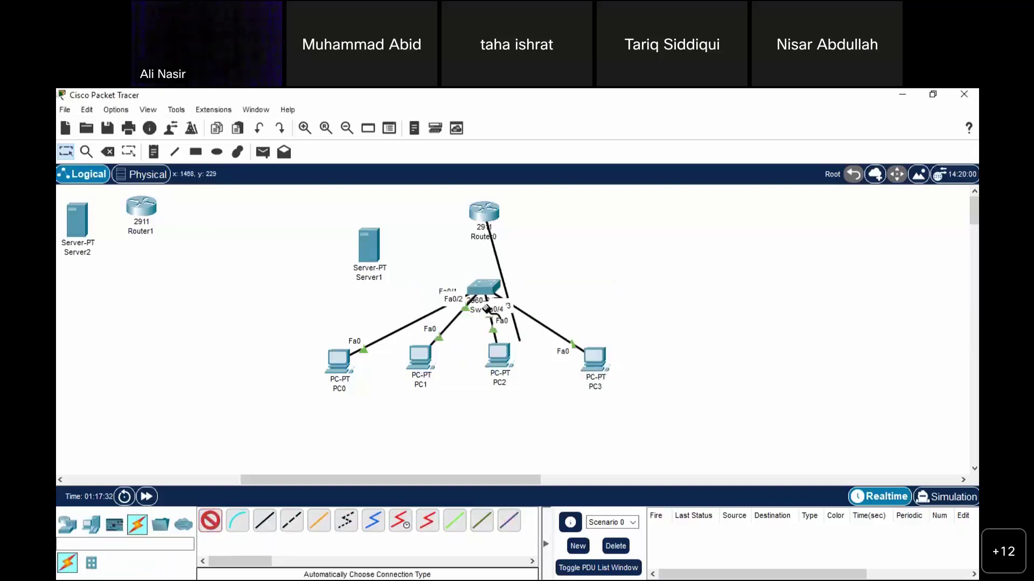
click(484, 285)
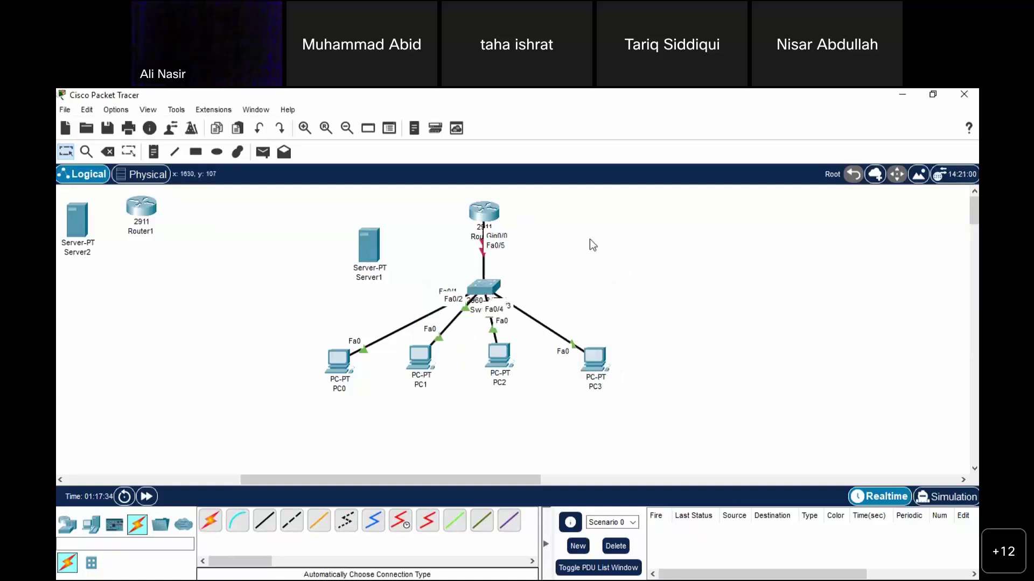
Set Router0's GigabitEthernet0/0 IPv4 address to 192.168.1.1 with subnet mask 255.255.255.0
click(491, 196)
click(791, 107)
click(486, 214)
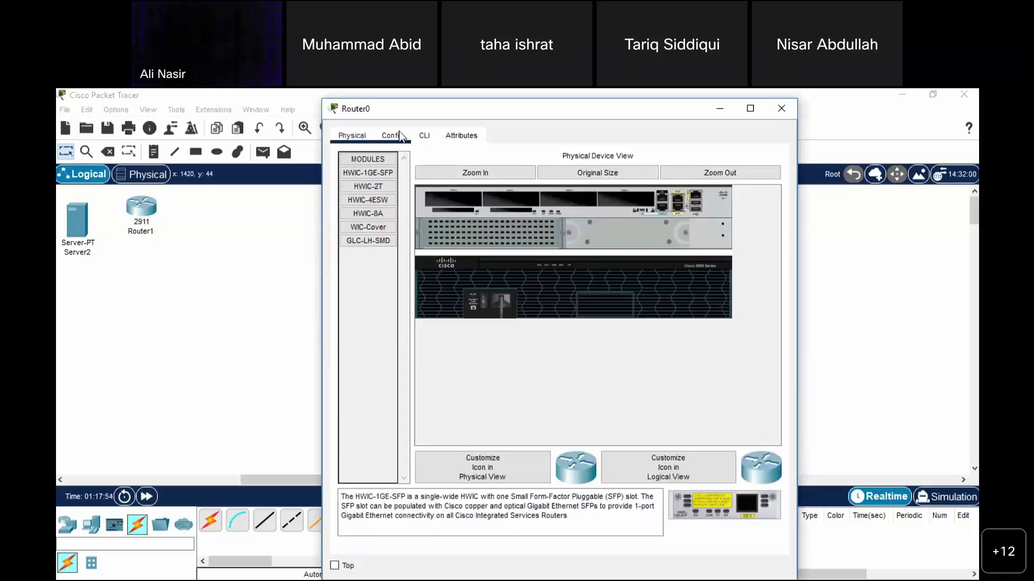
click(400, 134)
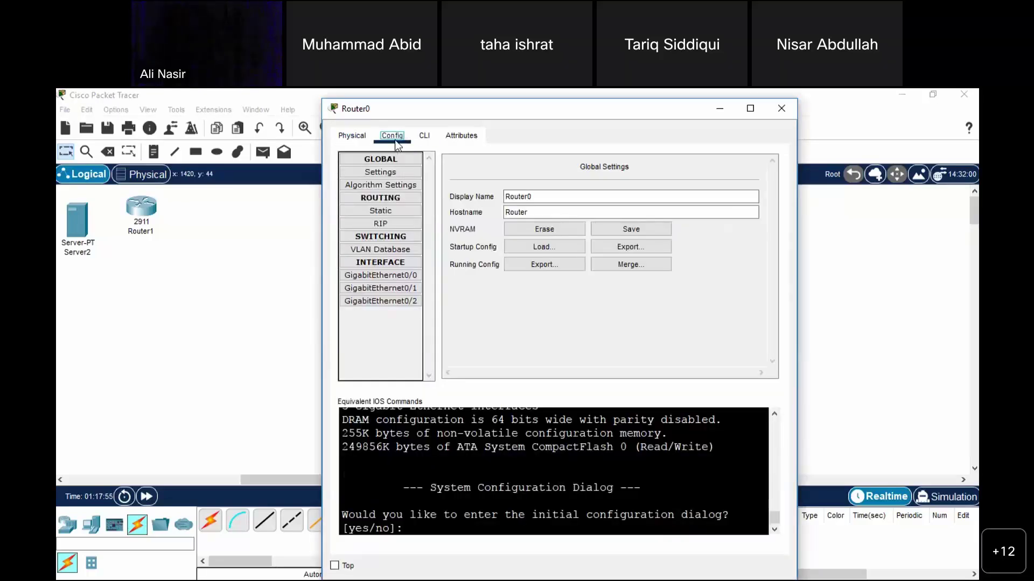
click(399, 279)
click(715, 250)
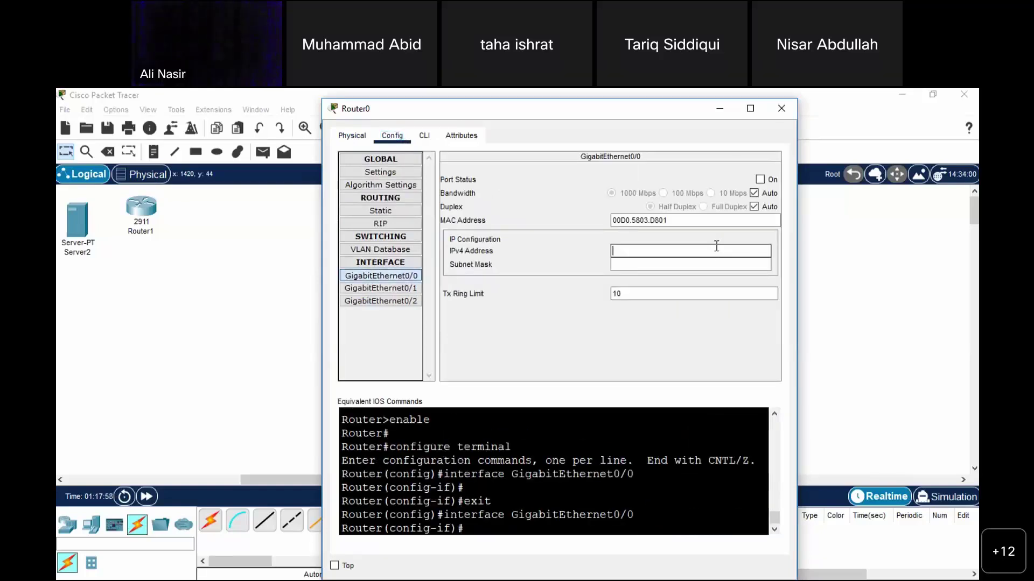
text(192.168.1..1)
key(BackSpace)
key(BackSpace)
text(1)
click(697, 262)
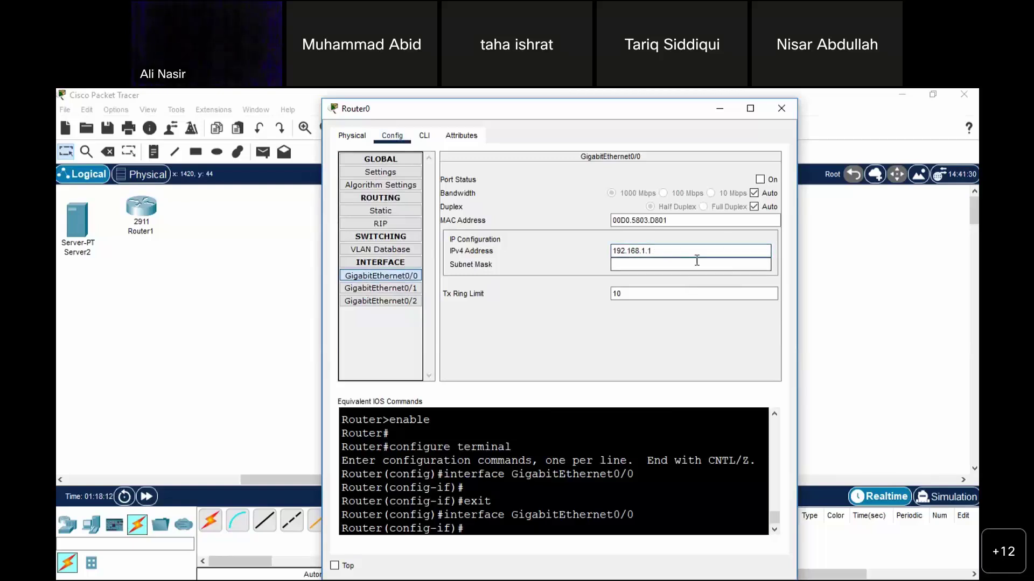
Turn on Router0's GigabitEthernet0/0 port and return to the topology
double_click(672, 114)
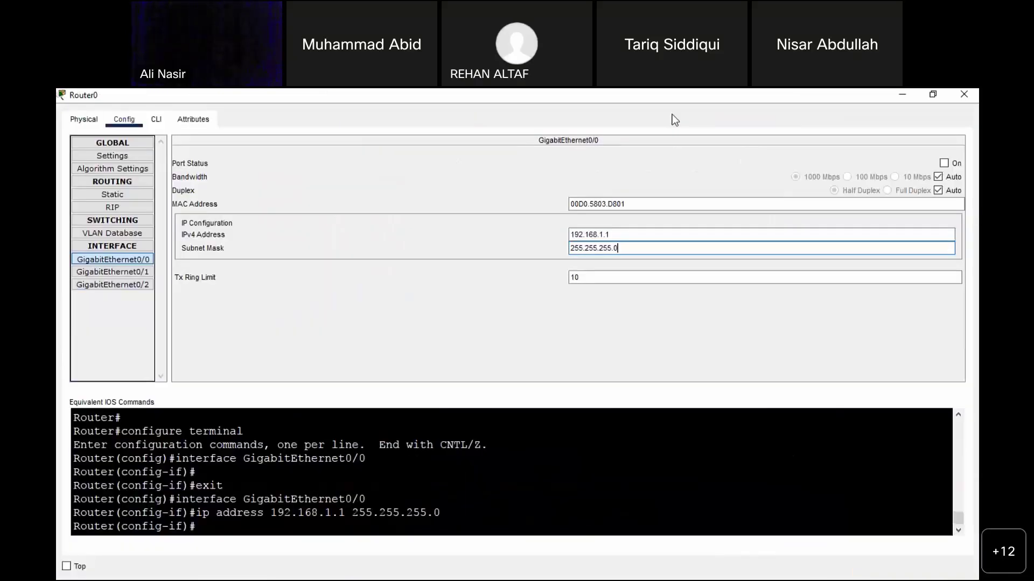
click(954, 163)
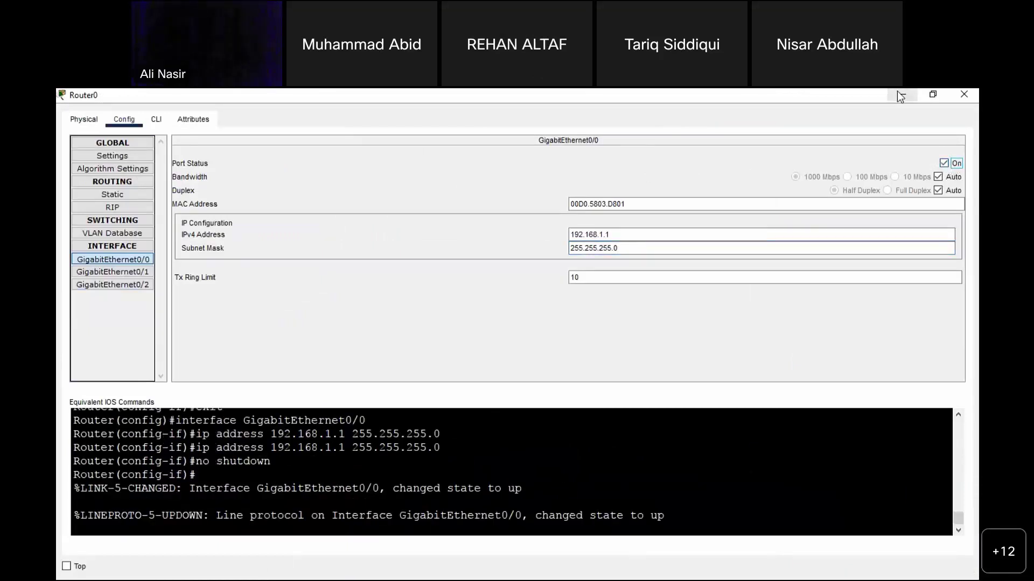
click(900, 97)
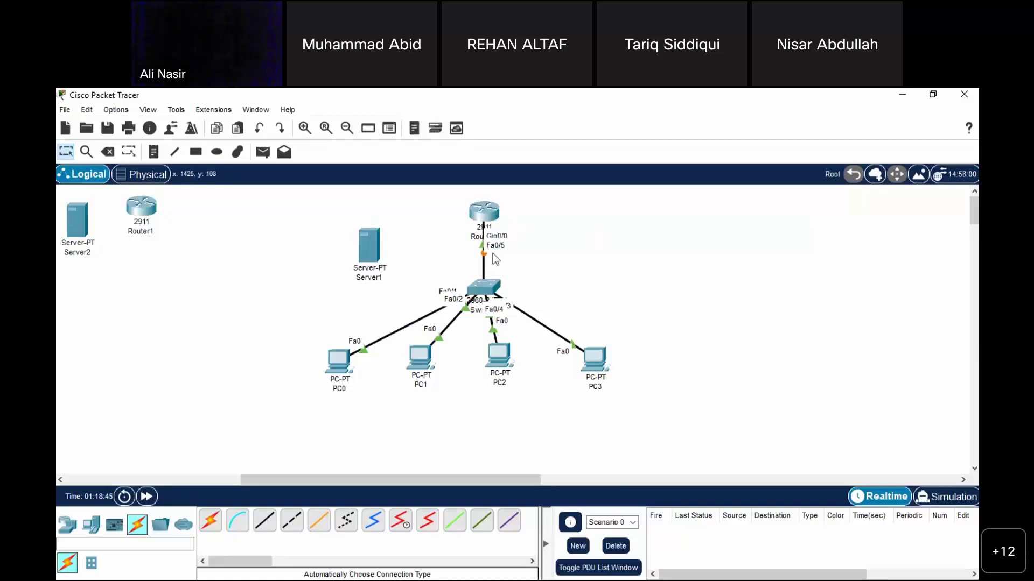
Open Router0's command line and exit GigabitEthernet0/0 interface configuration to global configuration mode
click(490, 211)
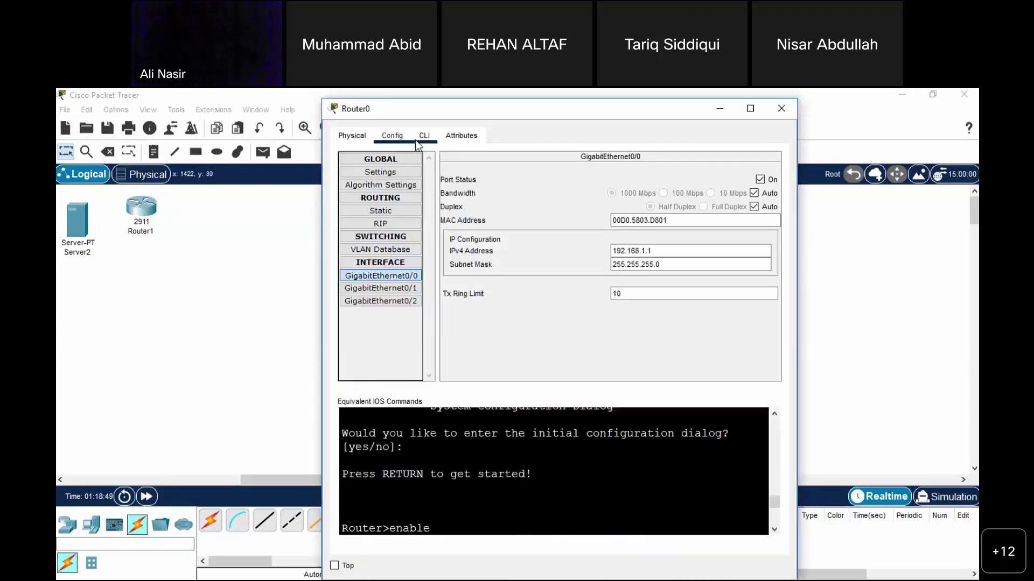
click(417, 137)
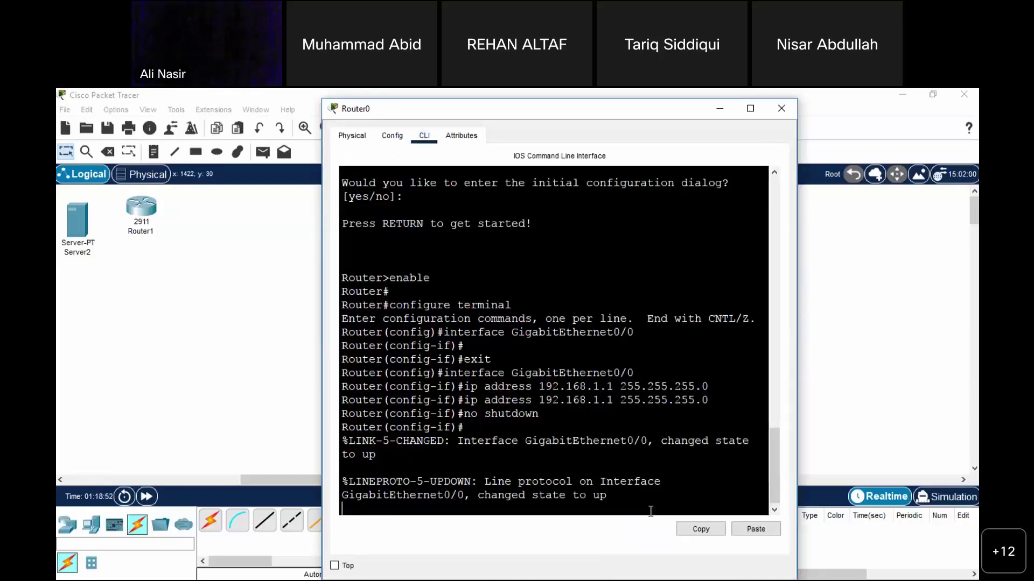
key(Return)
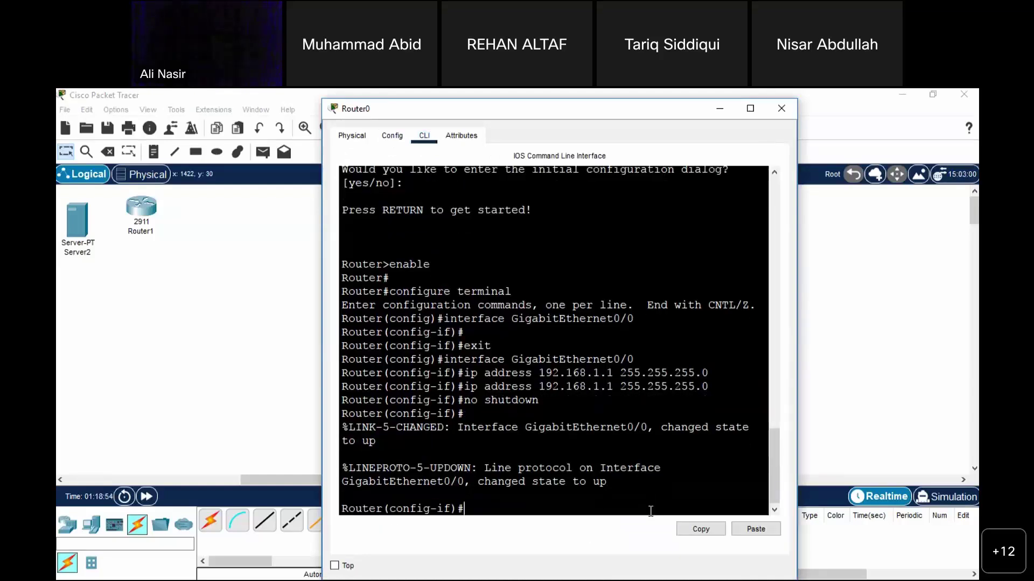
text(exxit)
key(Return)
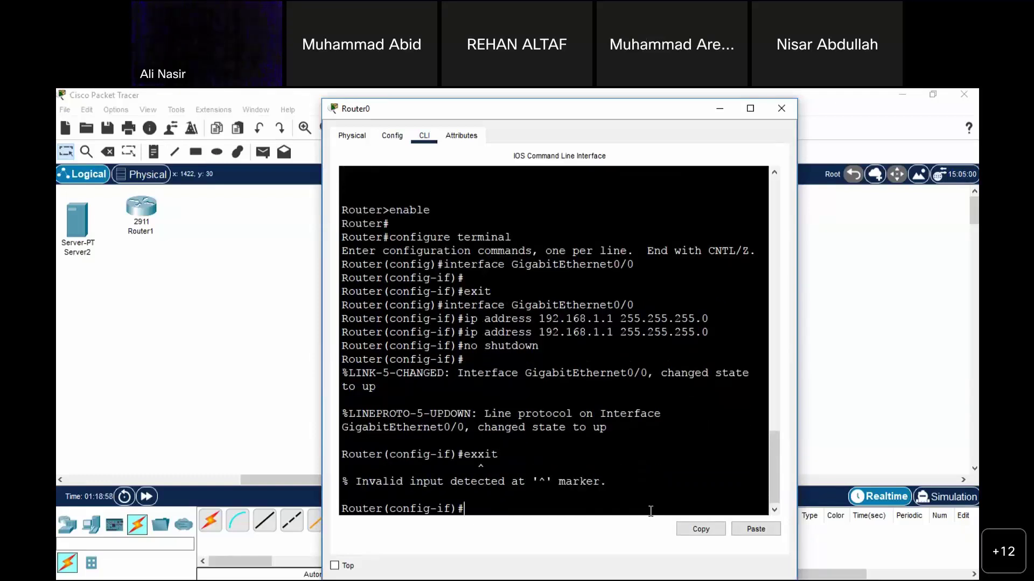
text(exx)
text(it)
key(BackSpace)
key(BackSpace)
key(BackSpace)
text(it)
key(Return)
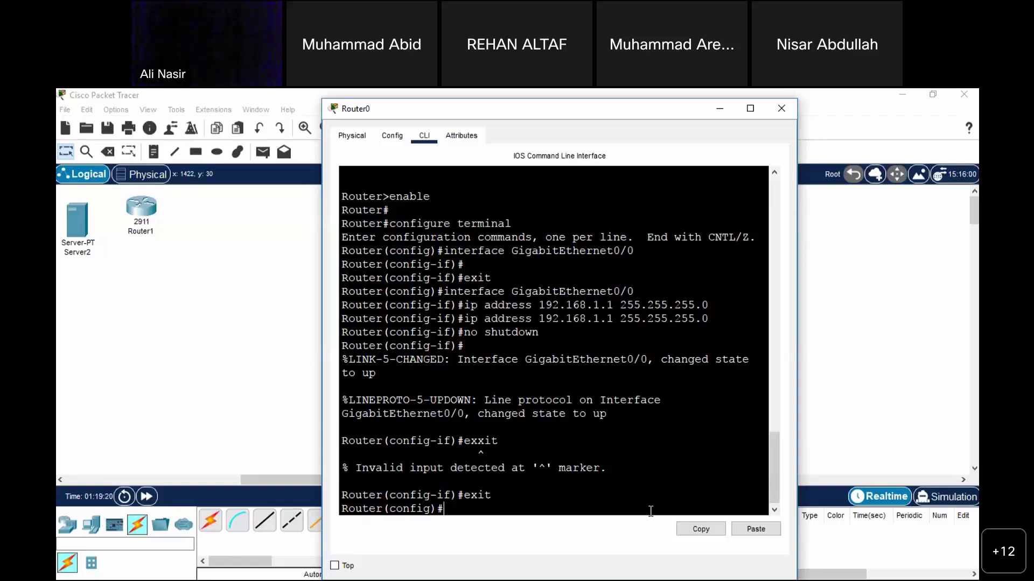
Look up the command help for ip dhcp pool and start entering the ip dhcp pool command on Router0
text(ip dhcp pool?)
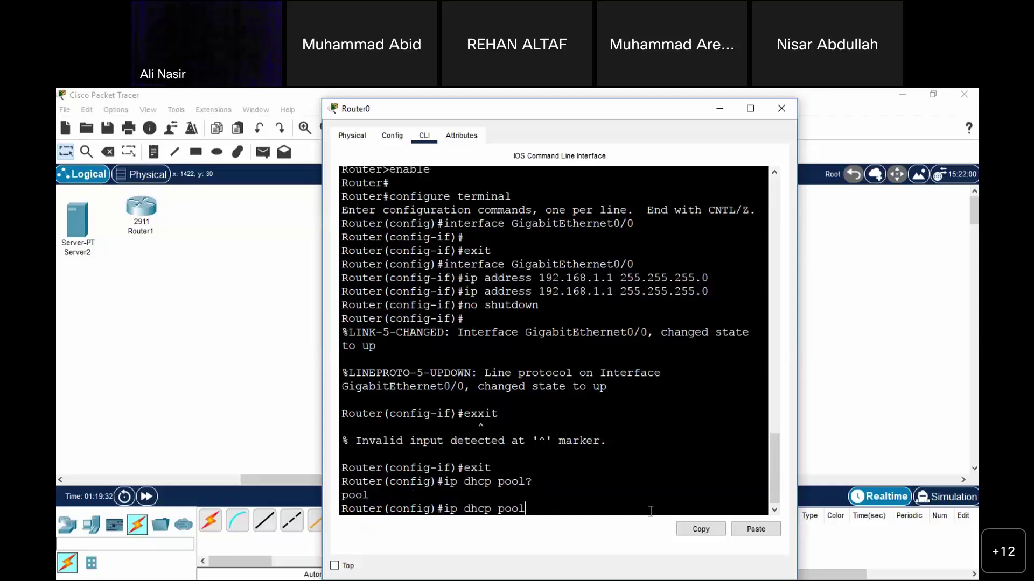
key(Return)
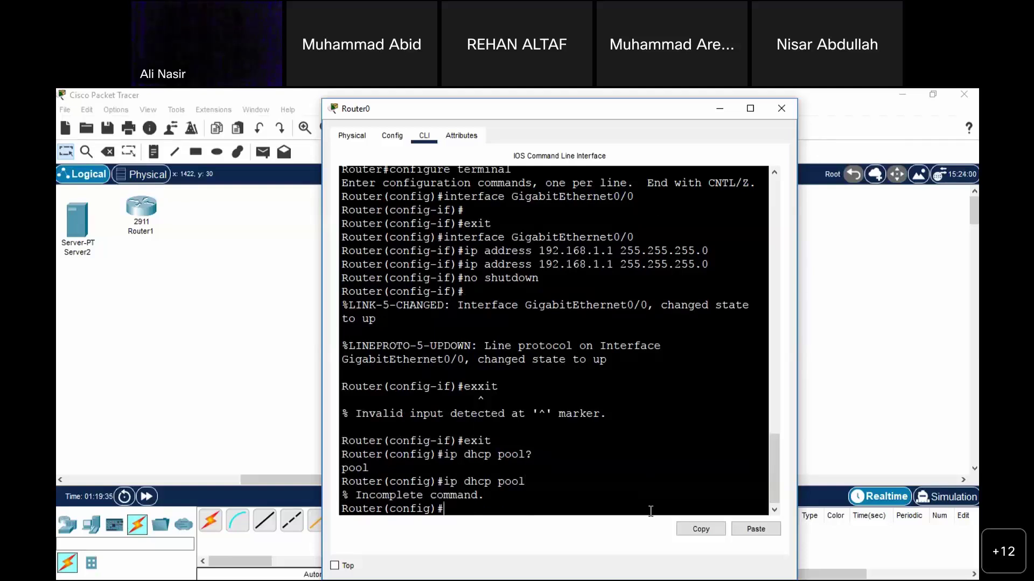
key(Up)
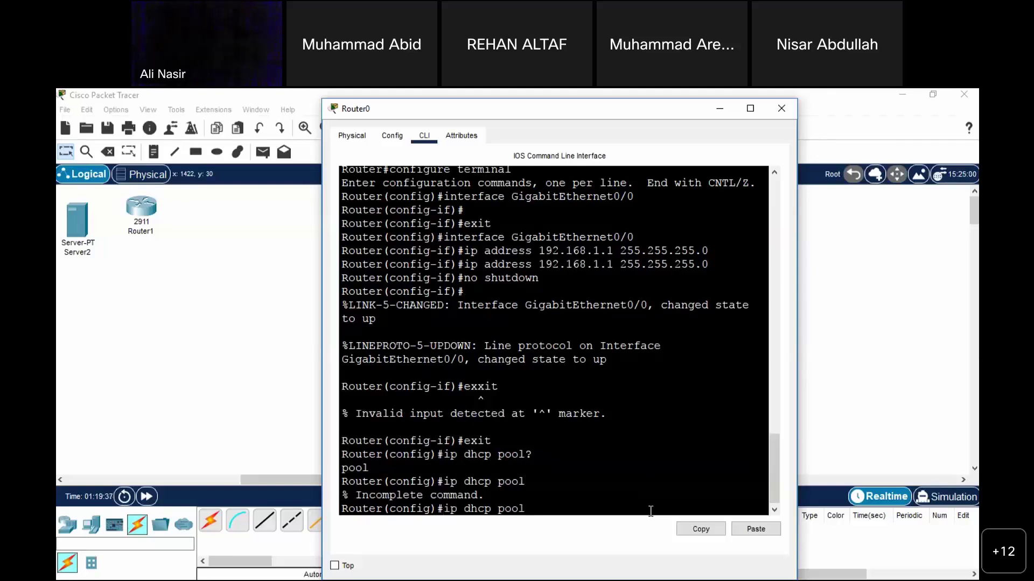